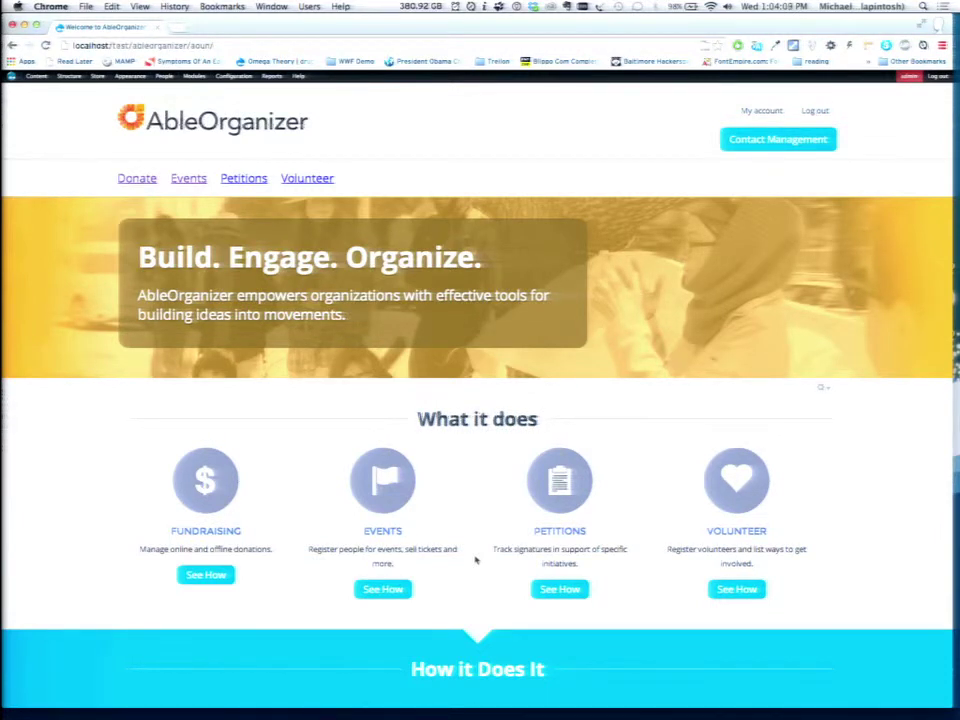
From Upcoming Events, open the 'Join us for our 93rd Annual Fundraiser Dinner!' event page.
left_click(188, 179)
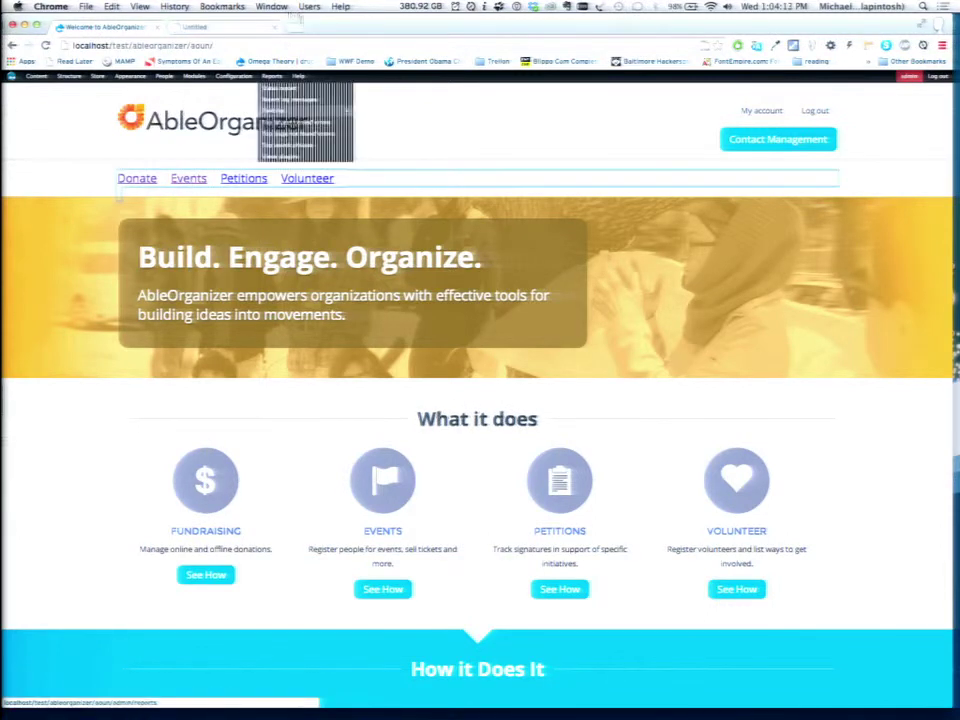
left_click(212, 32)
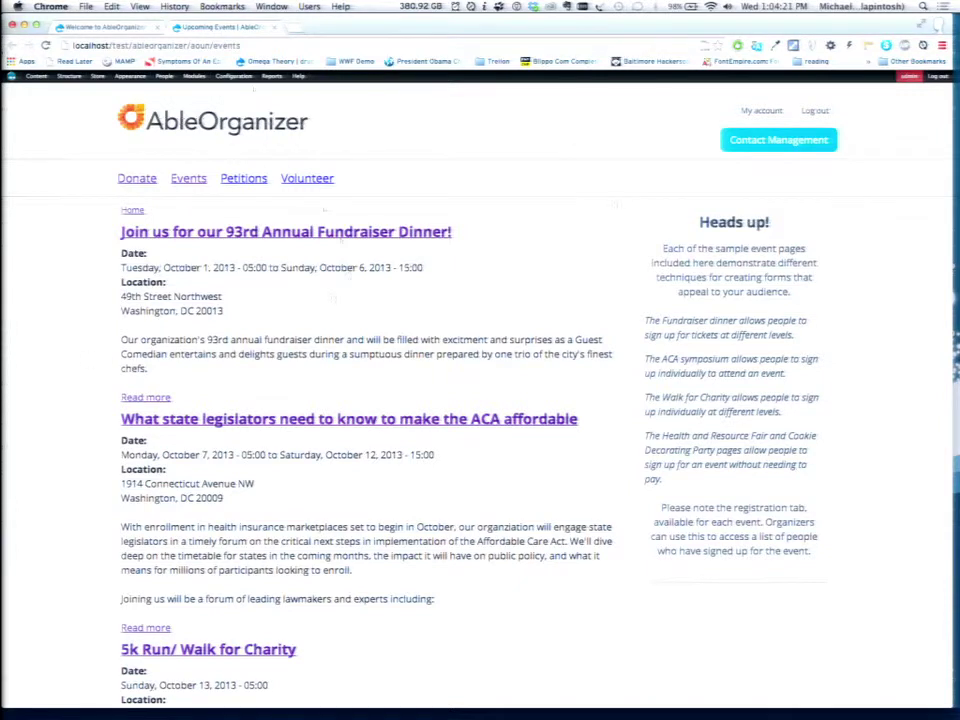
left_click(258, 238)
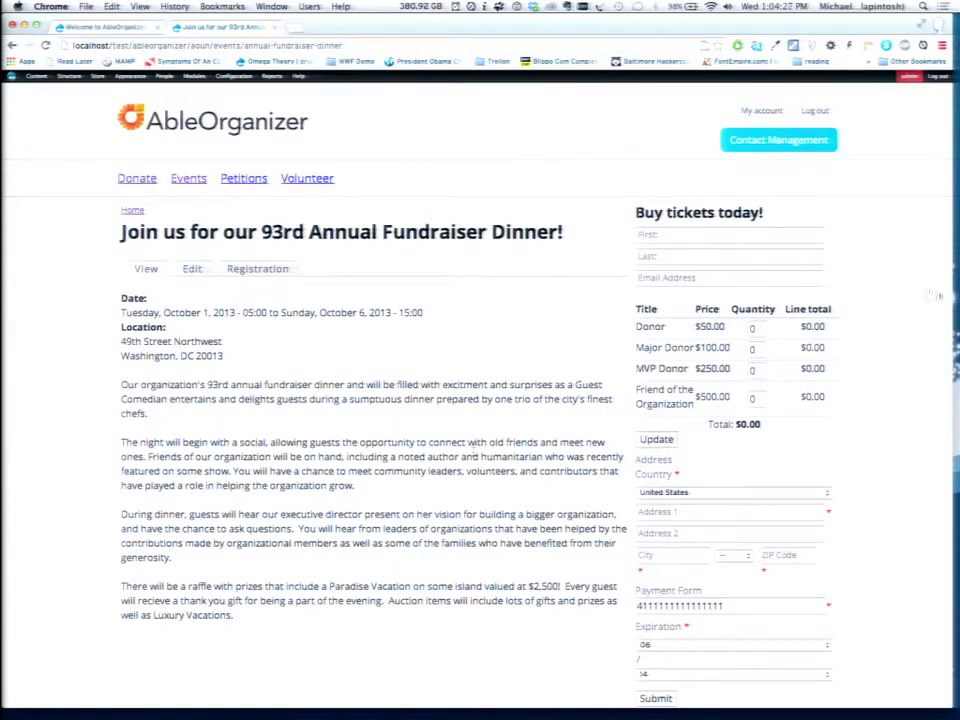
Check the dinner's Registration list of attendees, then go to the Volunteer opportunities list.
left_click(752, 327)
left_click(265, 272)
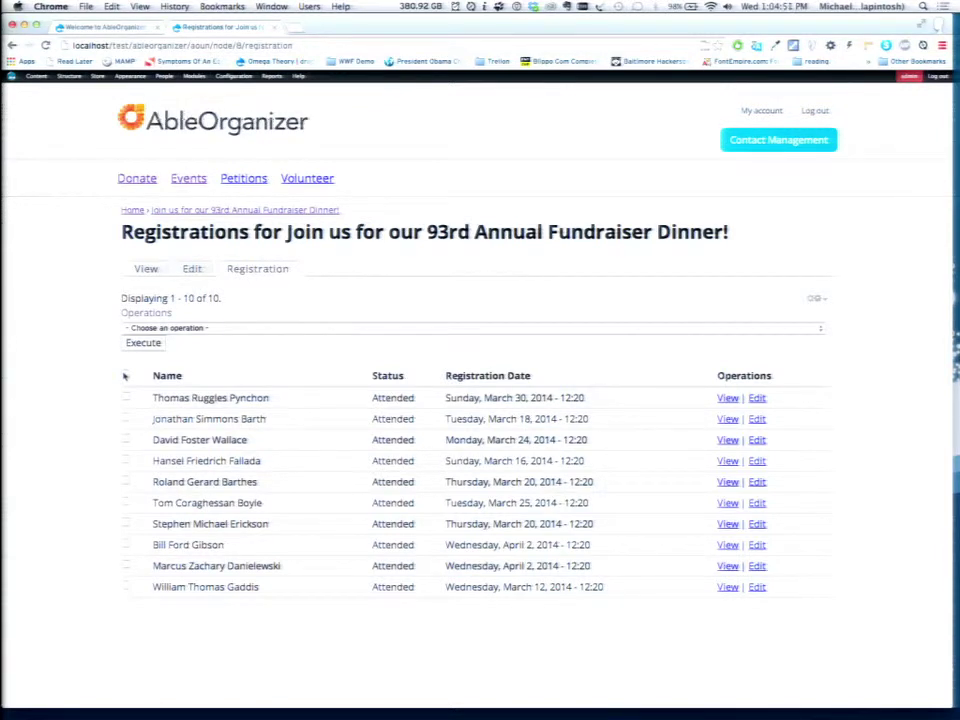
left_click(297, 182)
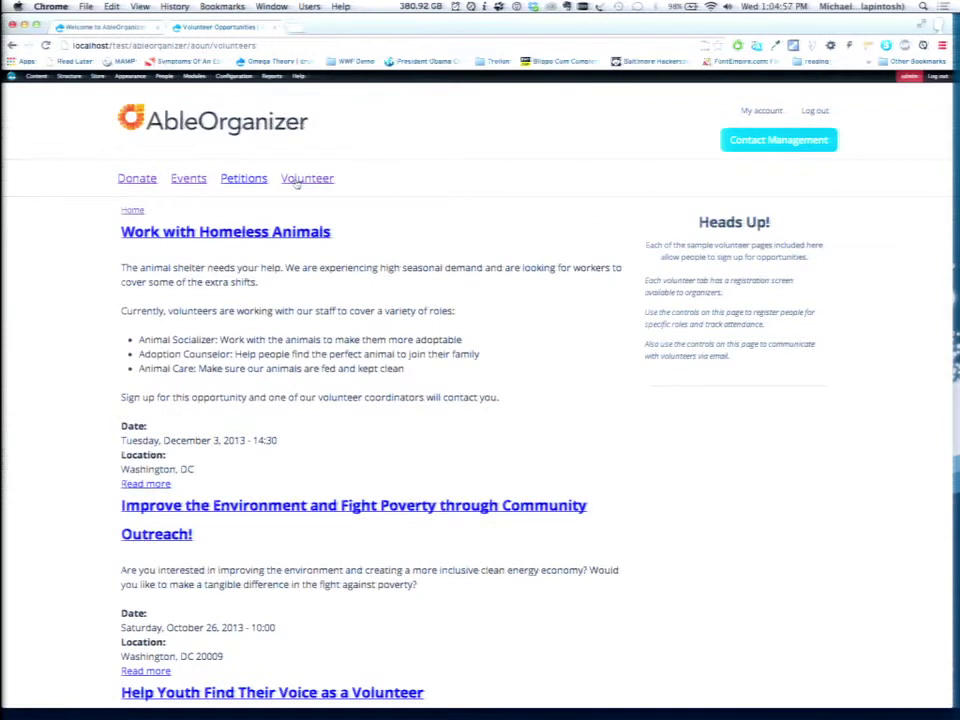
Open 'Work with Homeless Animals' and switch it to edit mode.
left_click(258, 233)
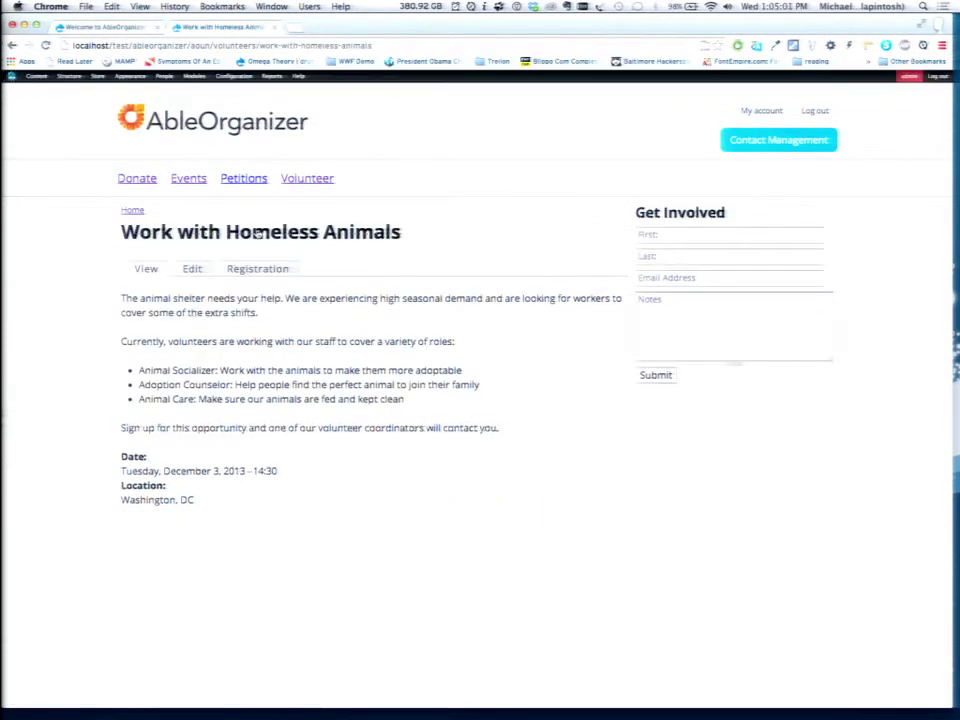
left_click(188, 270)
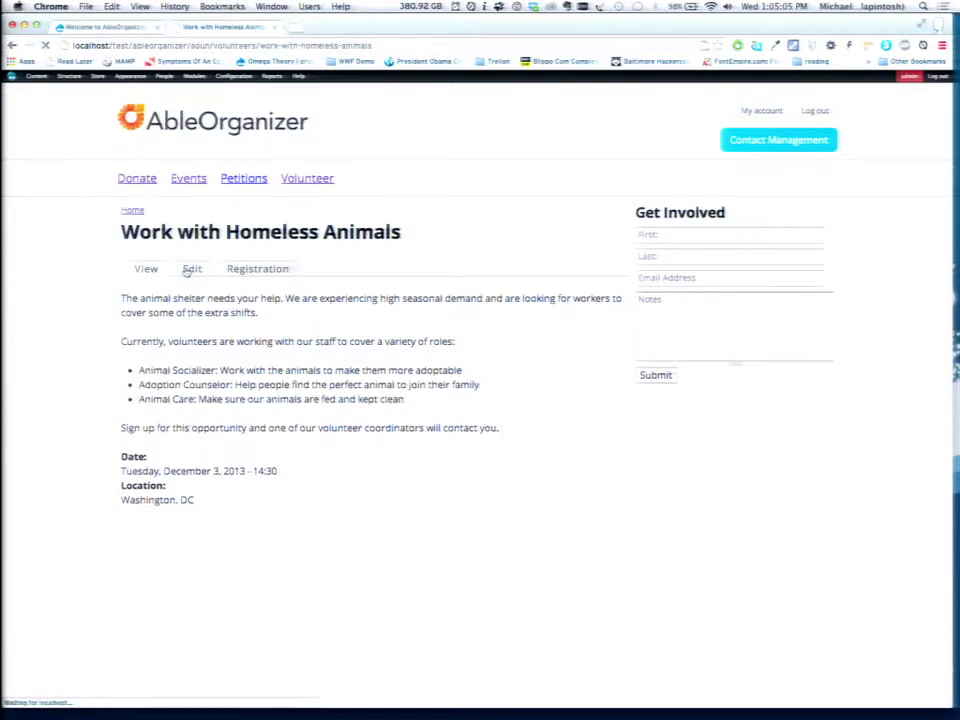
Inspect the CRM Core Volunteer sign-up and wait list message options, leaving both unchanged.
scroll(94, 396, "down", 5)
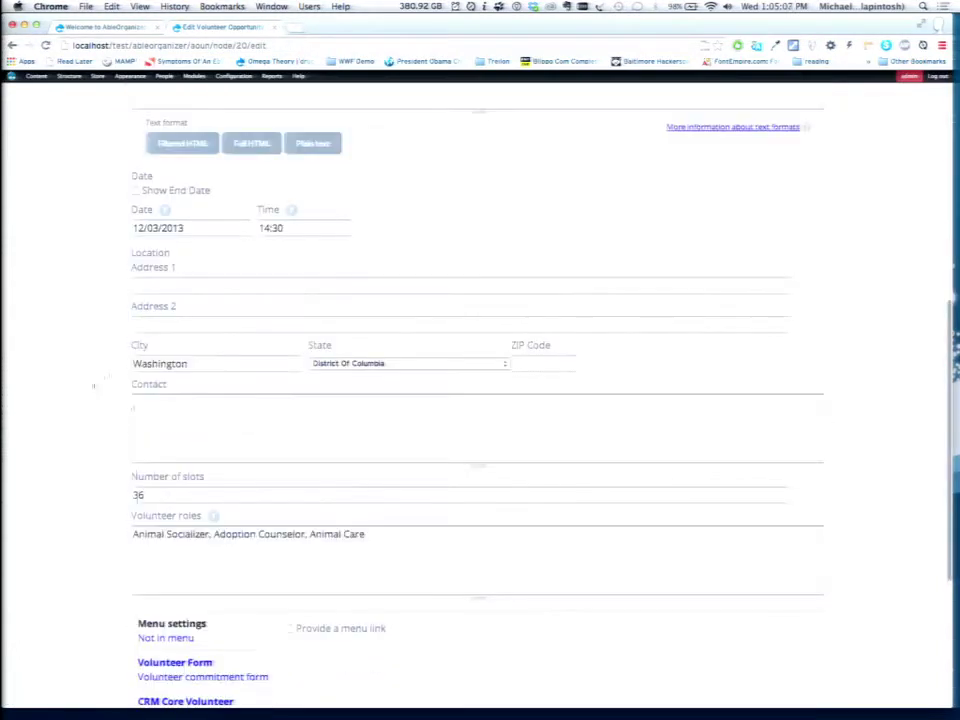
left_click(183, 493)
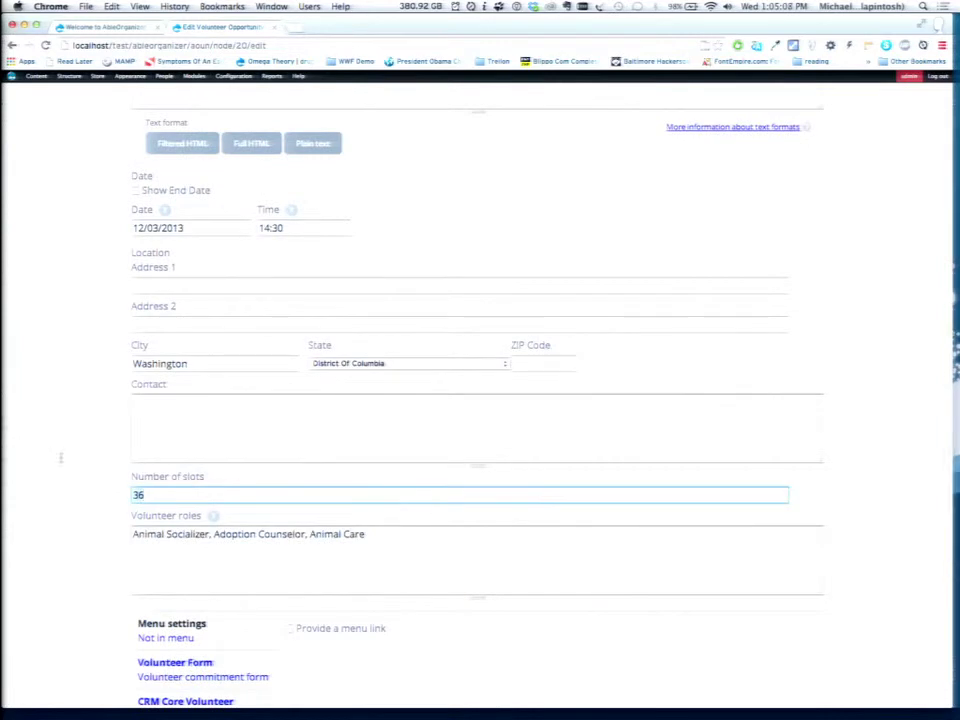
scroll(60, 457, "down", 3)
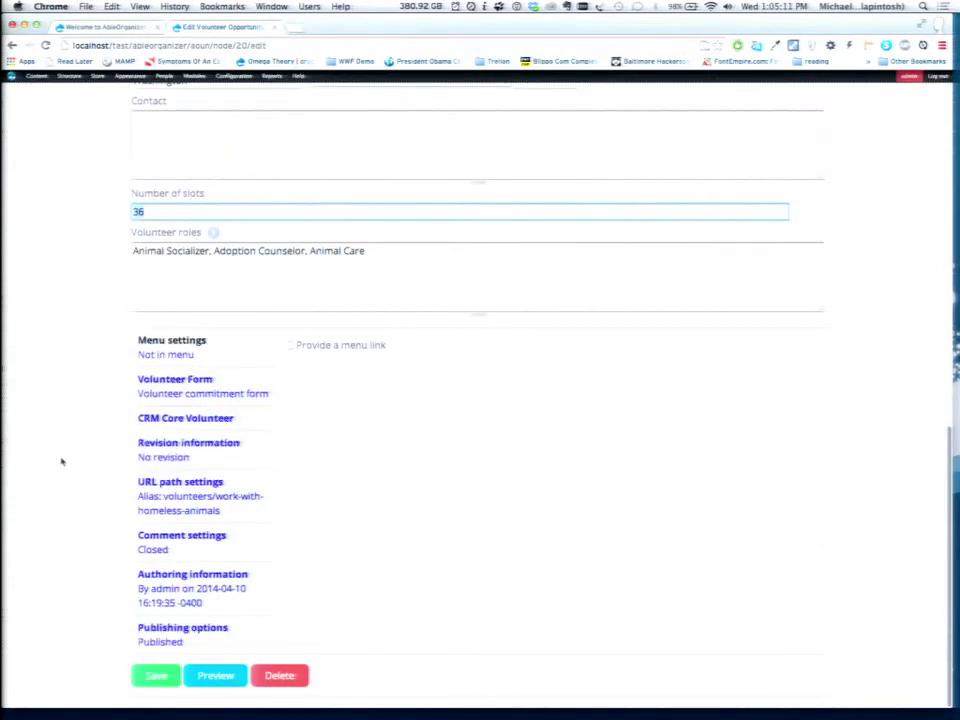
left_click(188, 424)
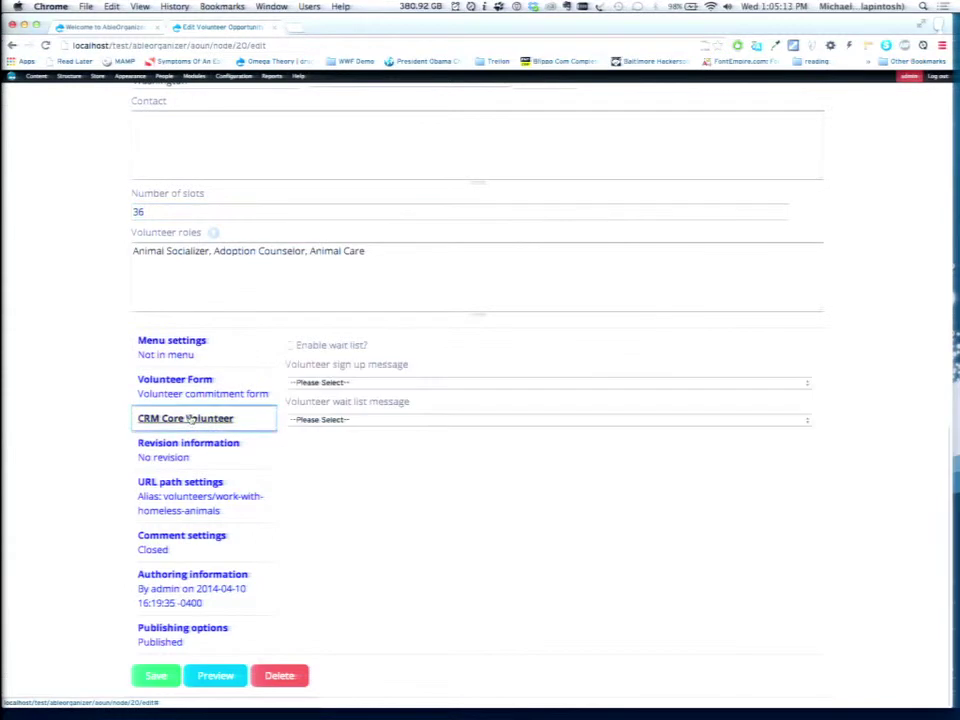
left_click(336, 384)
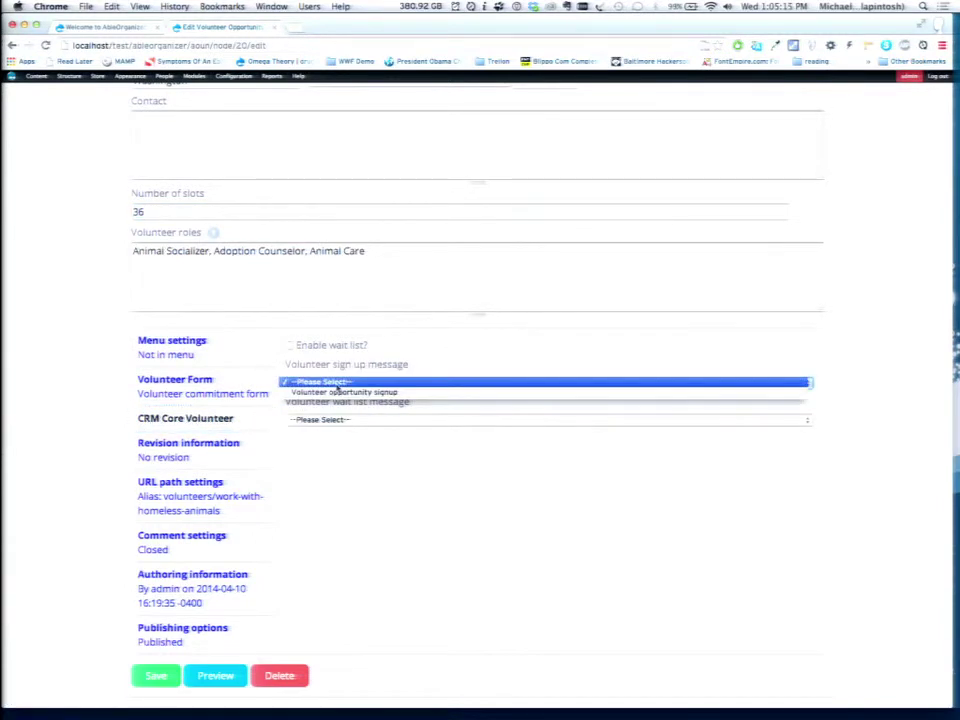
left_click(336, 384)
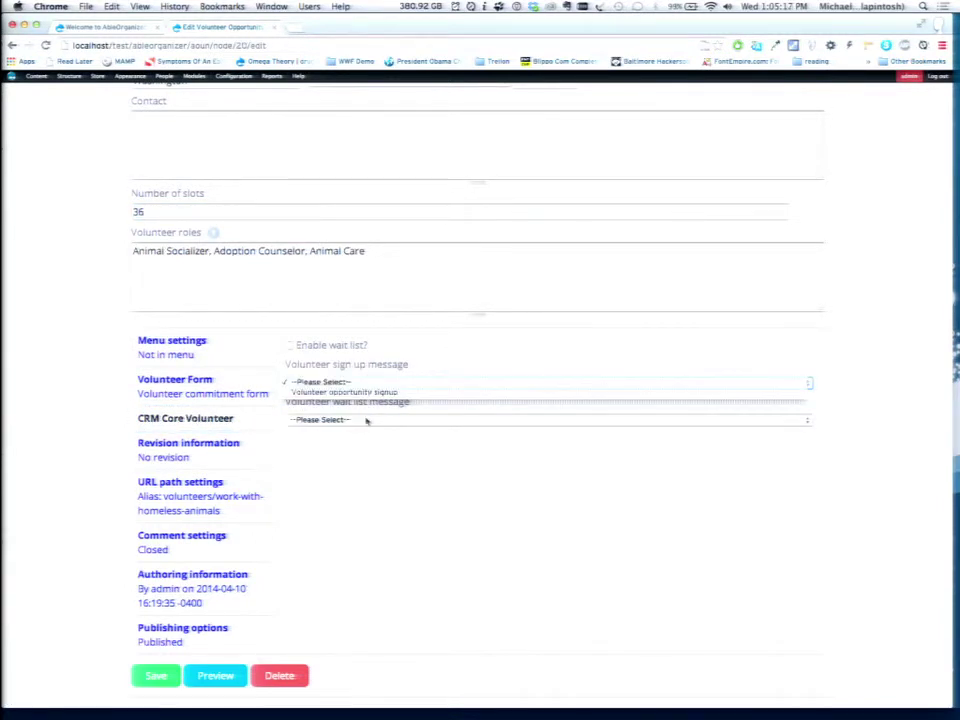
left_click(366, 420)
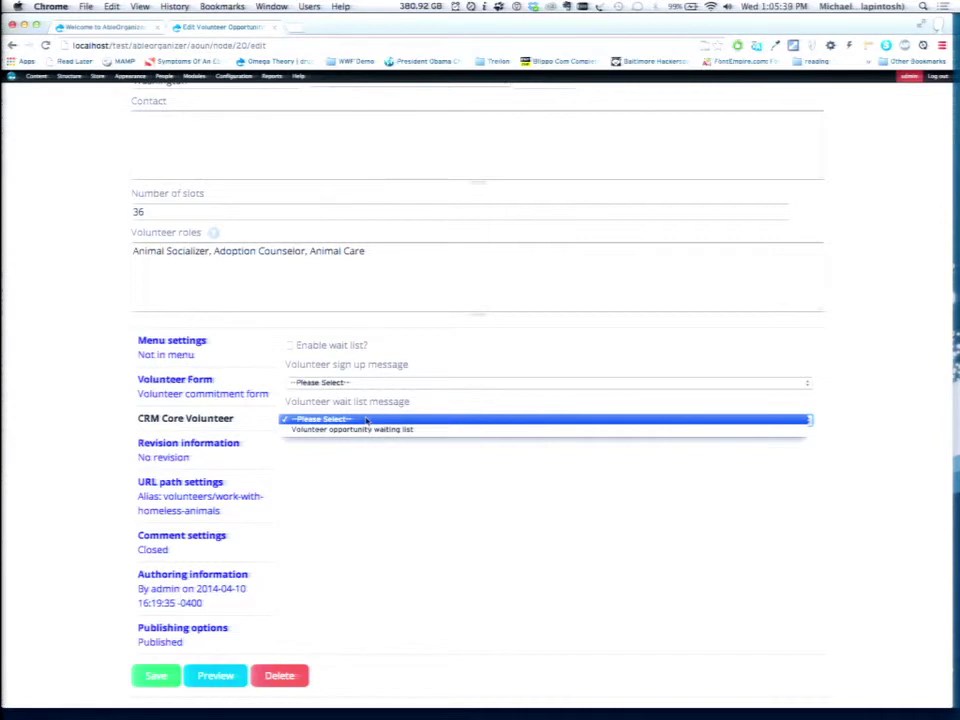
left_click(107, 223)
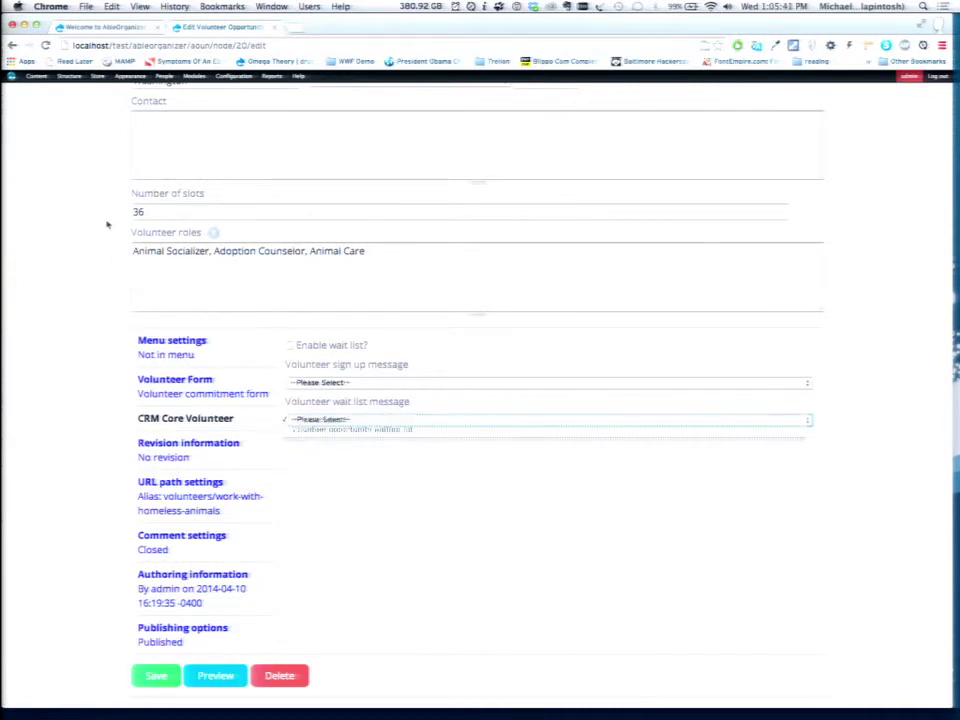
Go to Donate and open the 'Make an online donation' page.
scroll(107, 222, "up", 10)
left_click(141, 178)
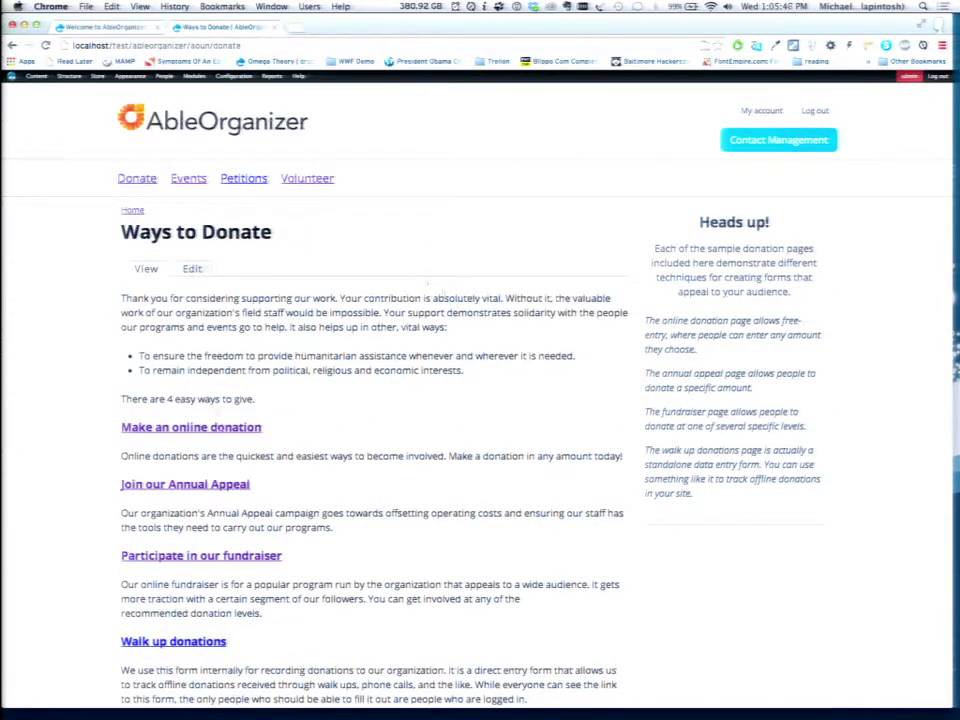
left_click(219, 427)
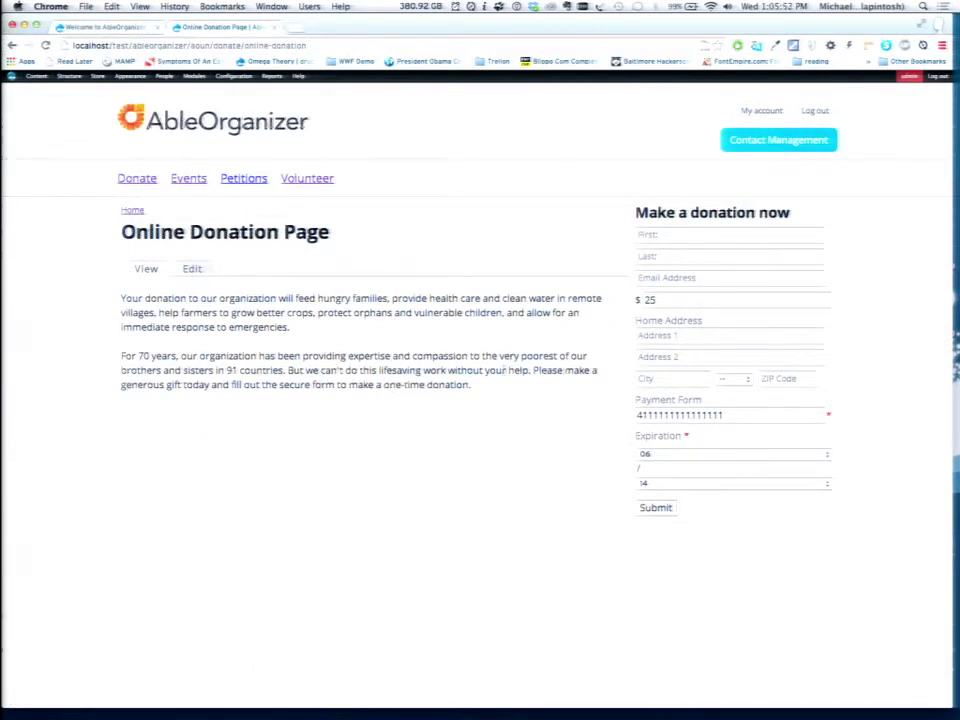
left_click(657, 236)
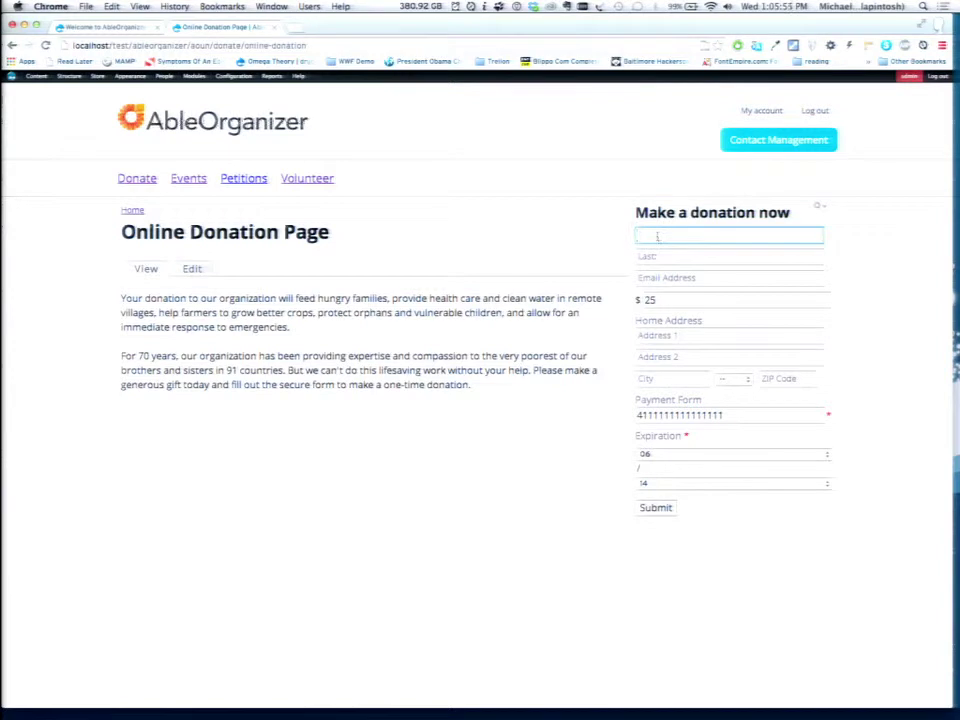
Enter the donor's first name, last name and suggested e-mail address, keeping the $25 amount.
key("Tab")
key("Tab")
key("Down")
key("Return")
key("Tab")
Fill in the donor's street address, city, Maryland state and ZIP code, then submit the donation.
key("Tab")
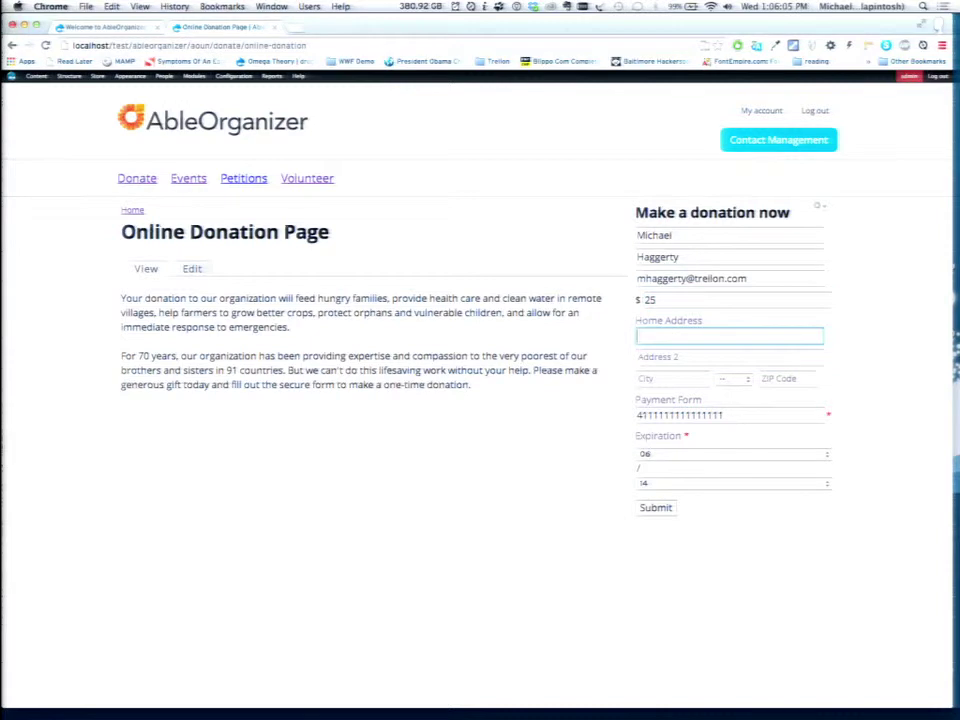
type("123 Happy Ln")
type("ne")
key("Tab")
key("Tab")
type("Odent")
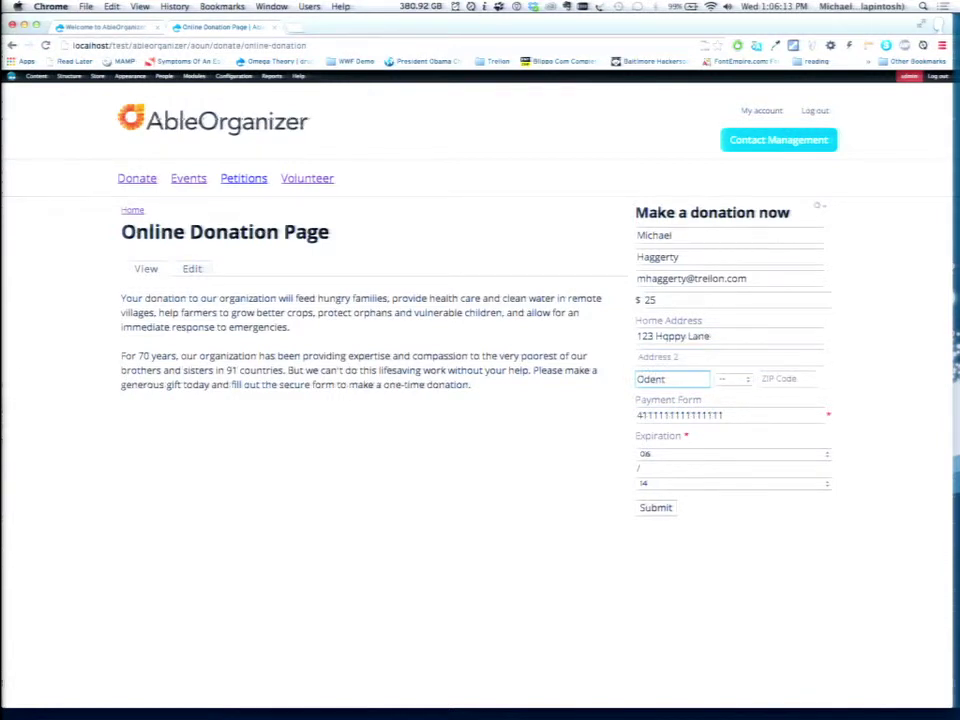
type("on")
key("Tab")
type("mar")
key("Tab")
type("22114")
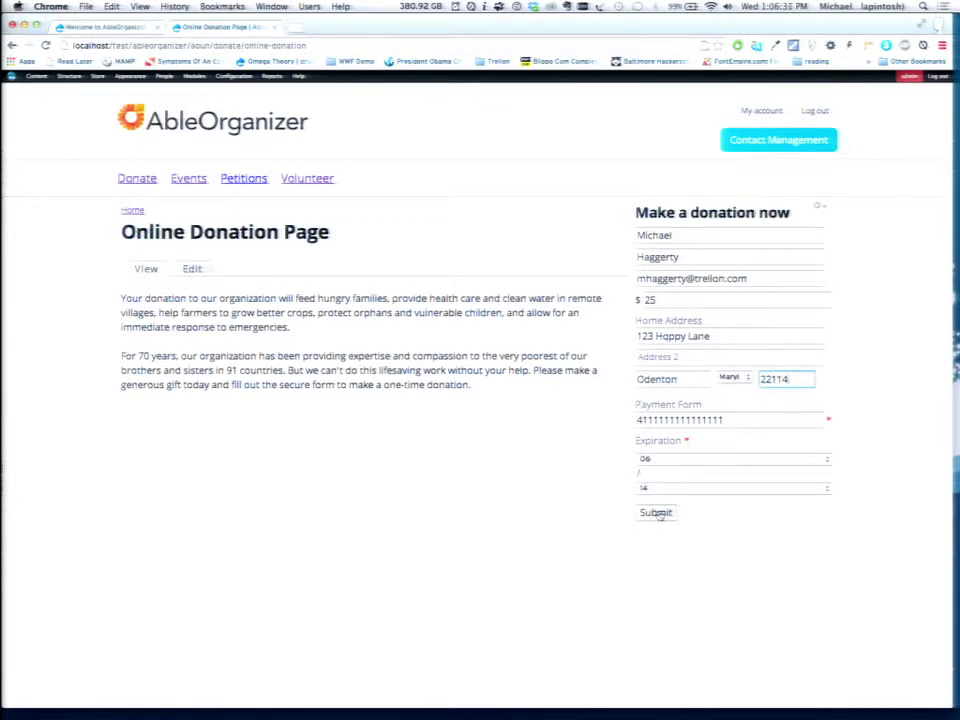
left_click(657, 513)
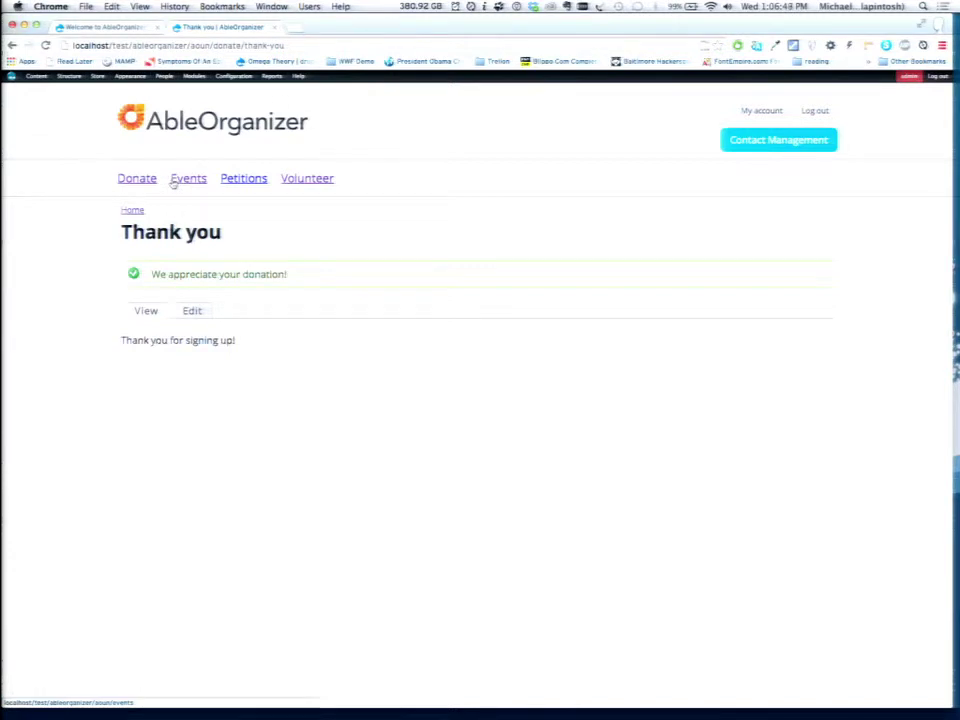
Open Contact Management's Dashboard, Contacts and Reports in new tabs, then view the Dashboard.
mouse_move(770, 142)
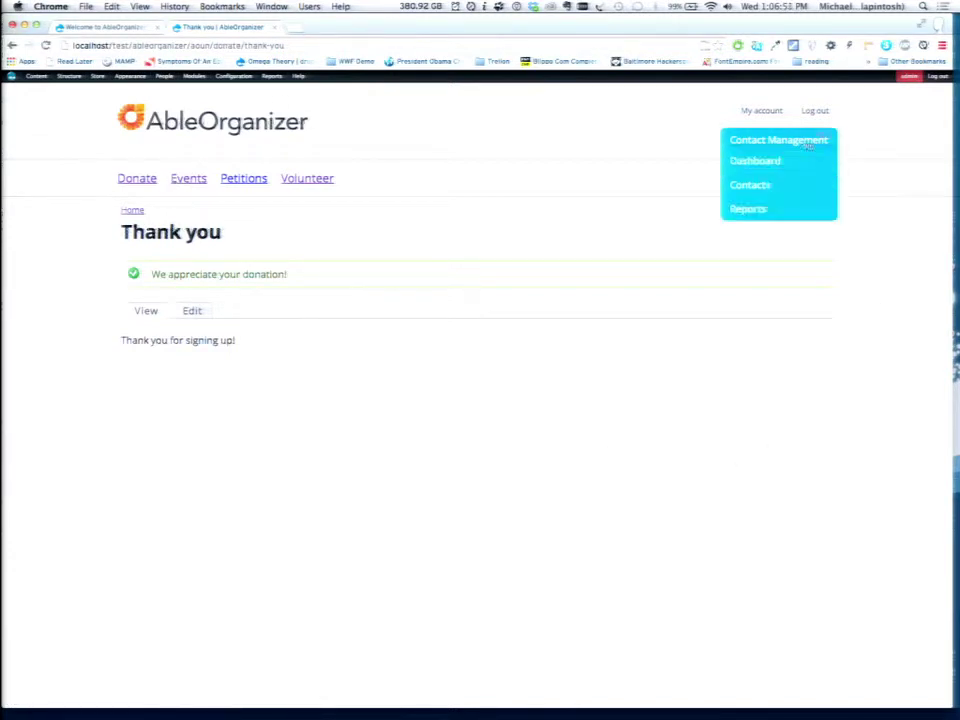
left_click(757, 163, "super")
left_click(745, 186, "super")
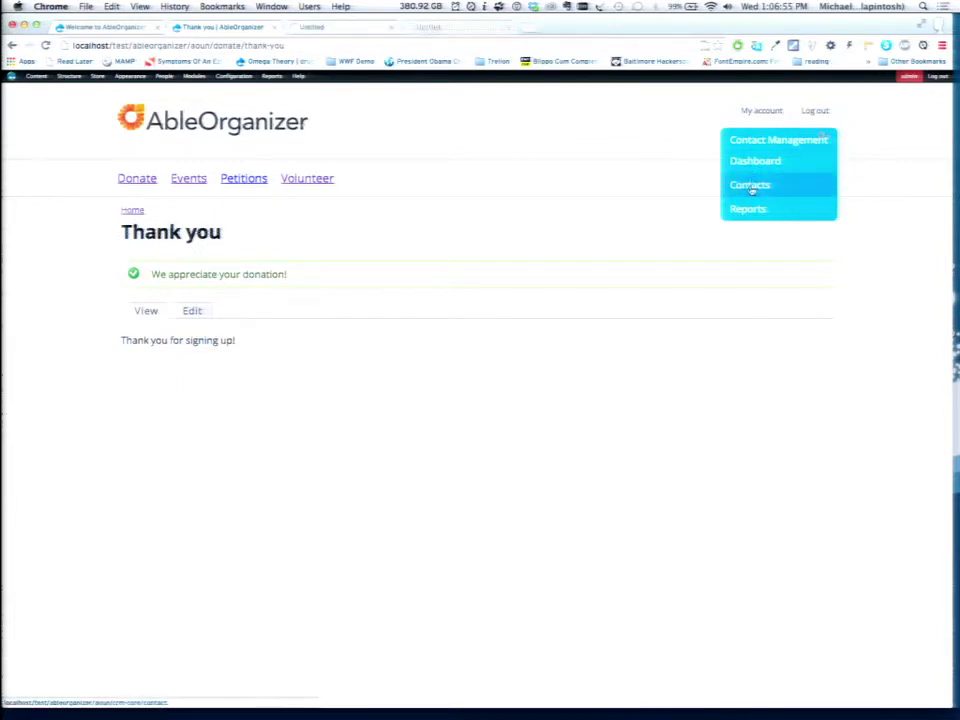
left_click(747, 213, "super")
key("ctrl+Tab")
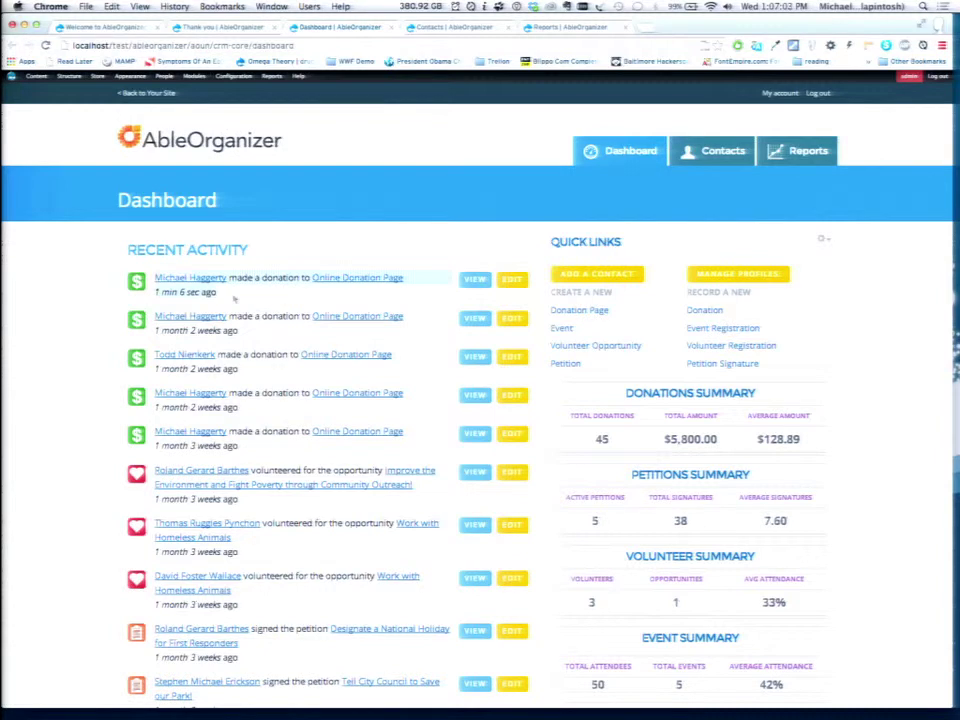
Highlight the newest donation in Recent Activity, then move to the Contacts tab.
left_click_drag(234, 298, 123, 256)
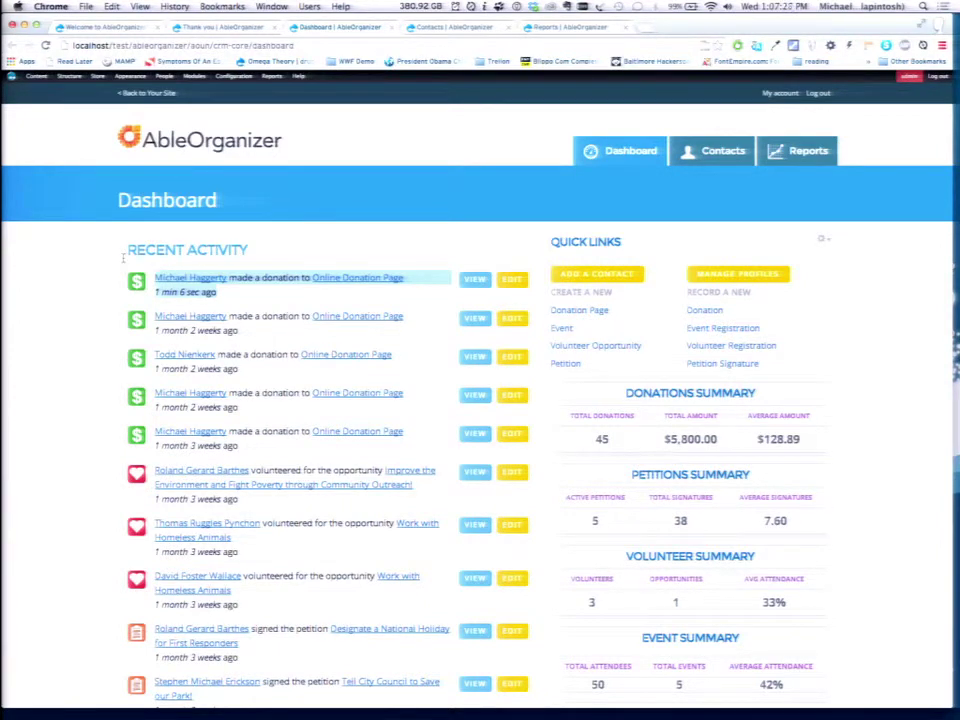
key("ctrl+Tab")
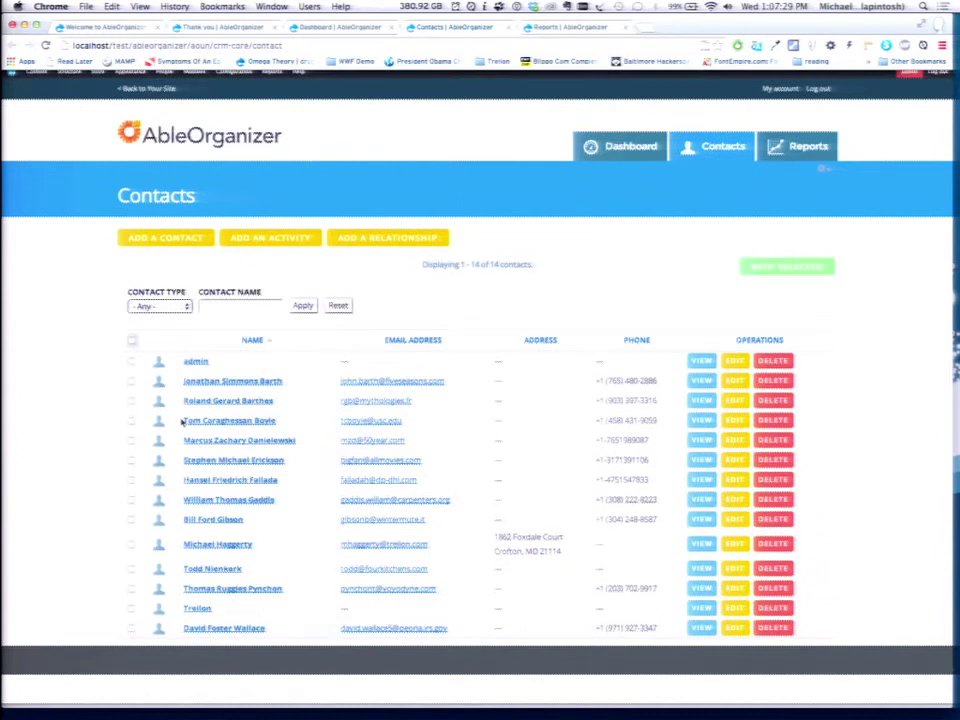
Open the contact's detail page and reveal its page-editing gear menu.
left_click(217, 551)
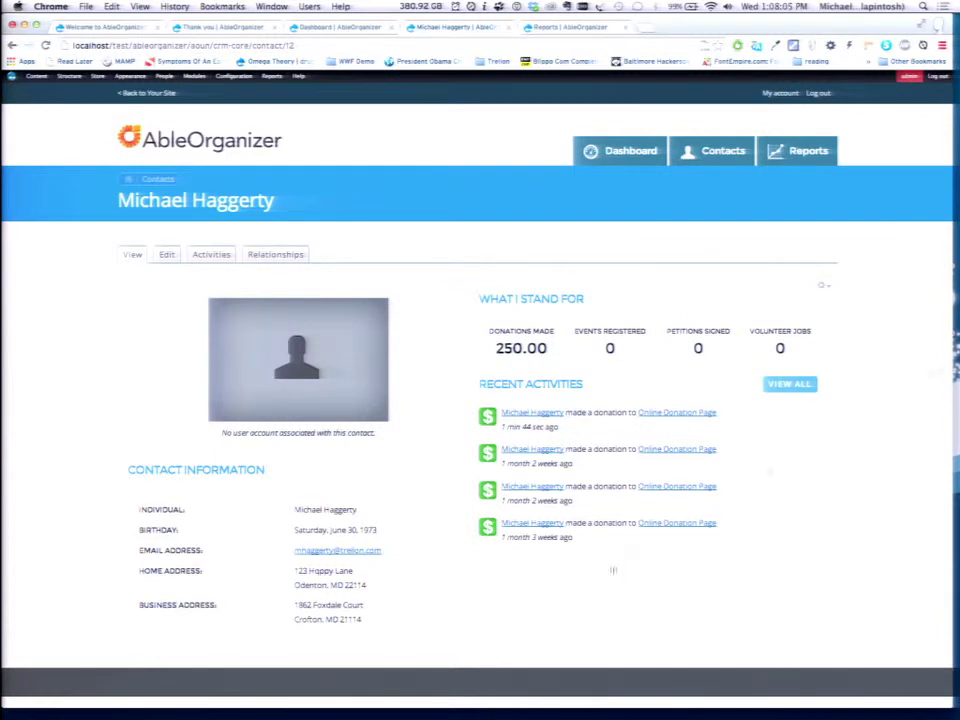
left_click(823, 285)
In the contact template editor without the ?destination redirect, move activity statistics to the left column, save, and reload the contact page.
left_click(816, 300)
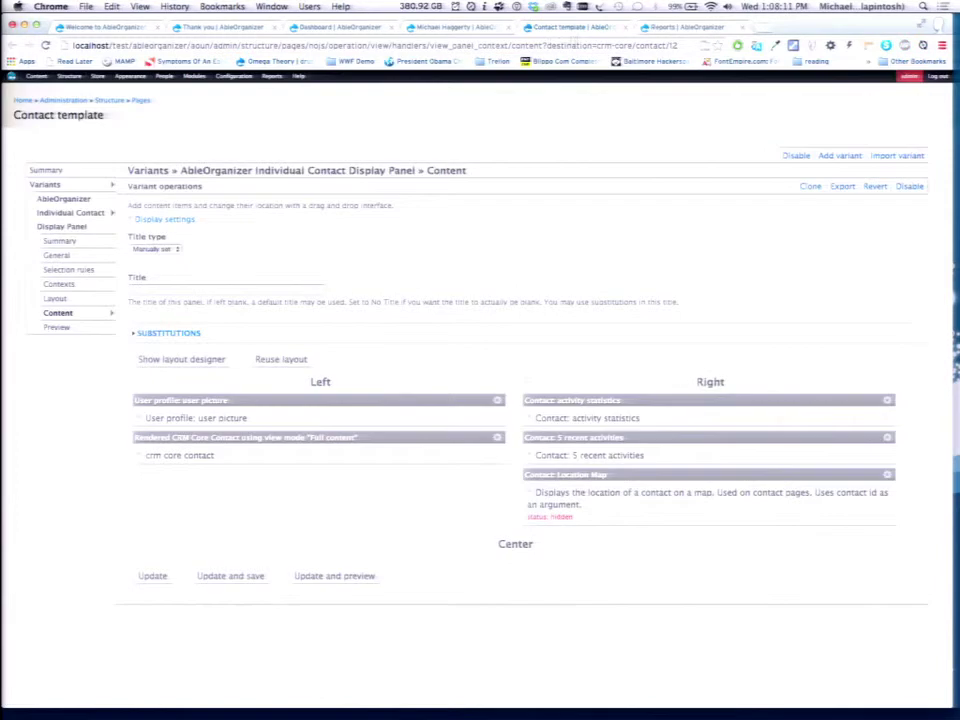
left_click_drag(406, 45, 692, 240)
key("BackSpace")
key("Return")
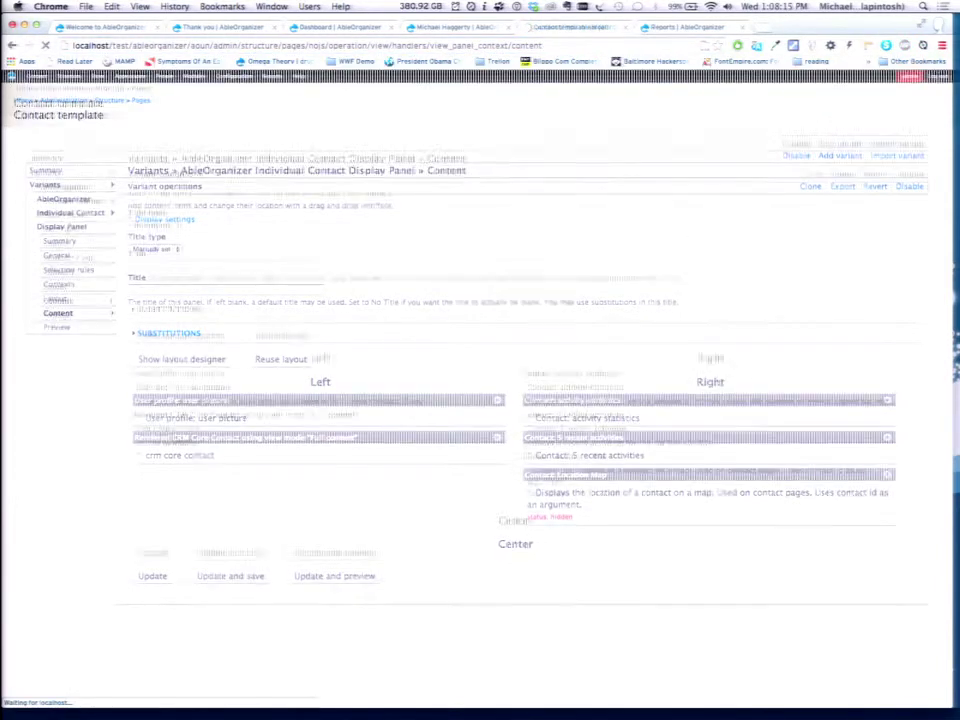
left_click_drag(580, 400, 392, 399)
left_click_drag(377, 450, 568, 400)
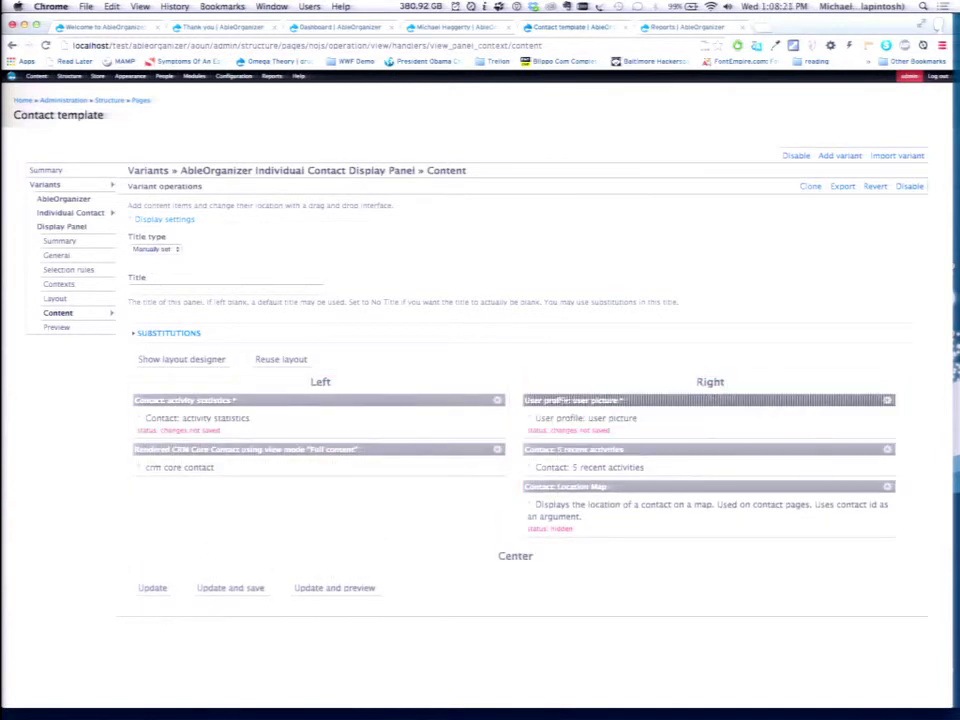
left_click(230, 589)
key("ctrl+shift+Tab")
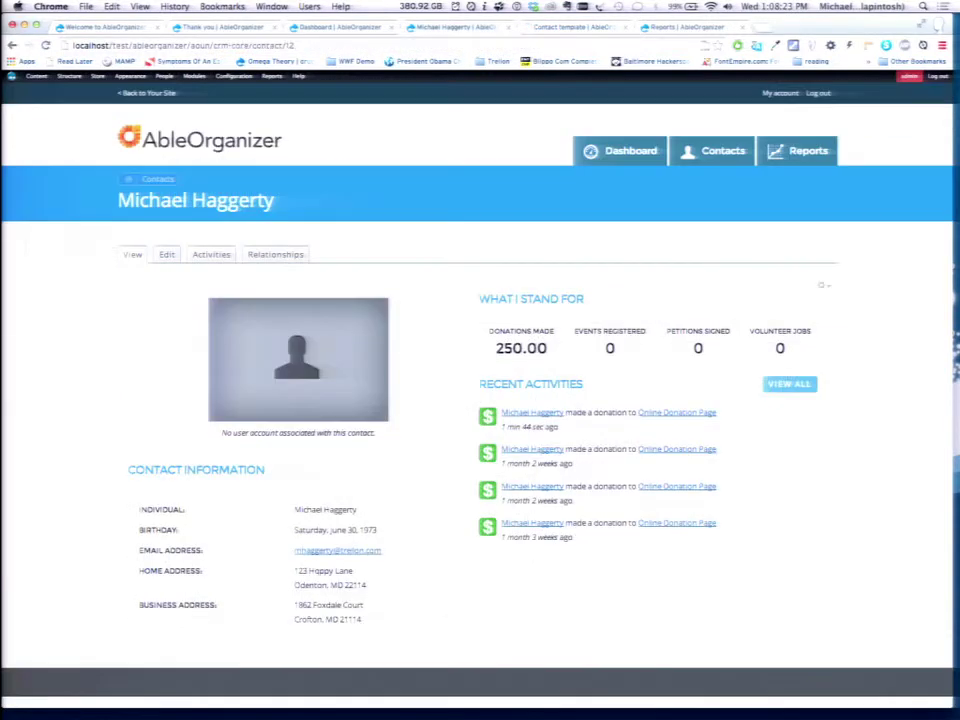
key("super+r")
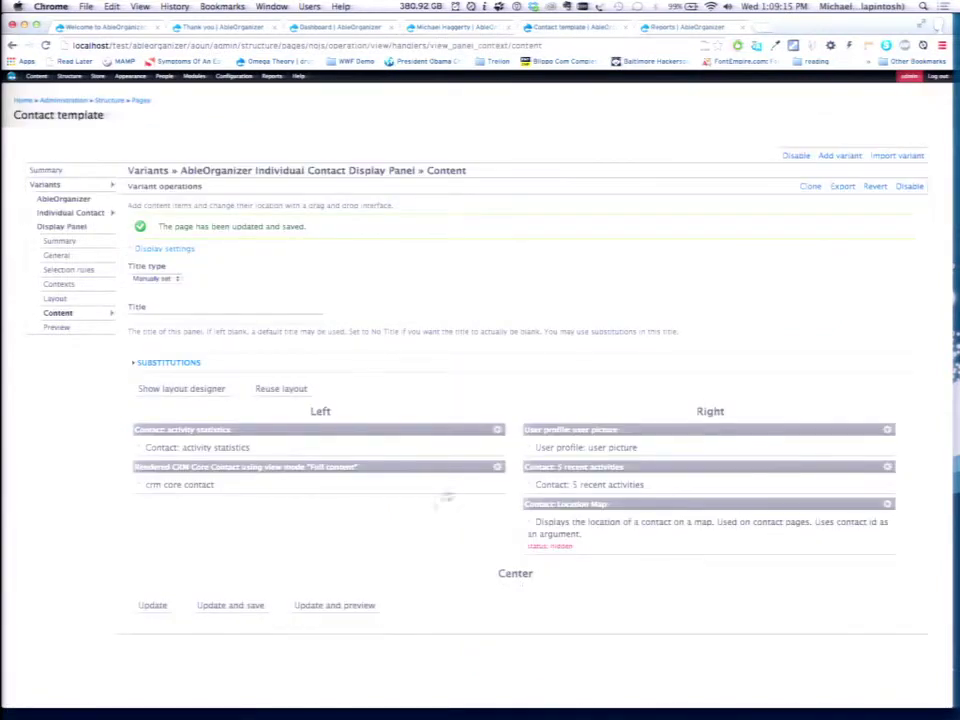
Swap the user picture and activity statistics panes between columns and save the layout again.
left_click_drag(538, 428, 381, 420)
left_click_drag(200, 477, 612, 424)
left_click(233, 618)
key("ctrl+Tab")
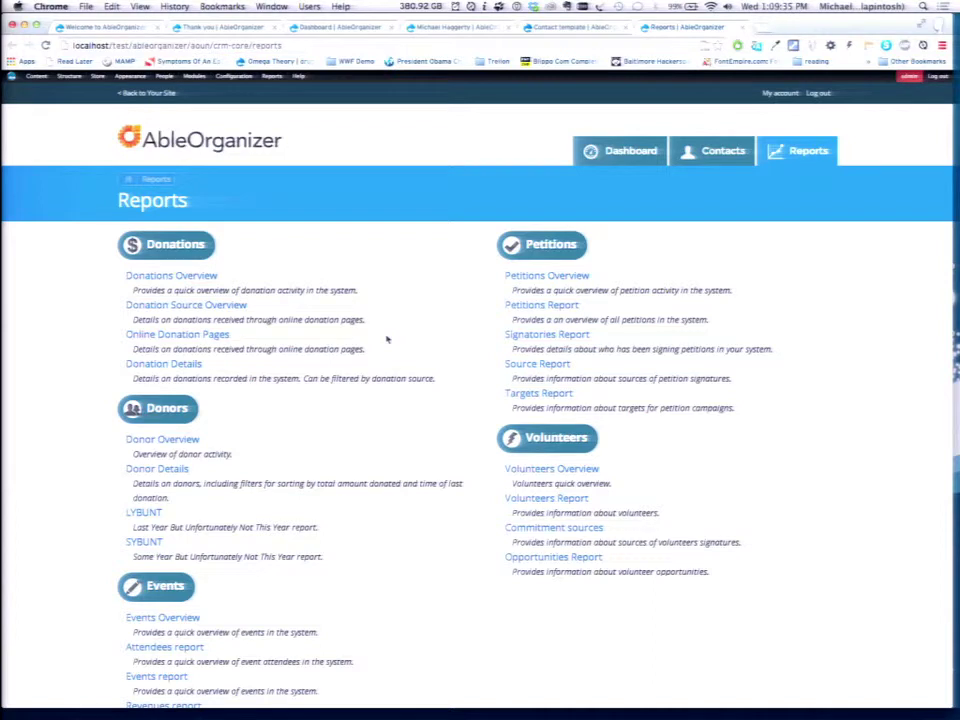
Open the Donations Overview report and reveal the edit option above the Donations by Source chart.
left_click(203, 278)
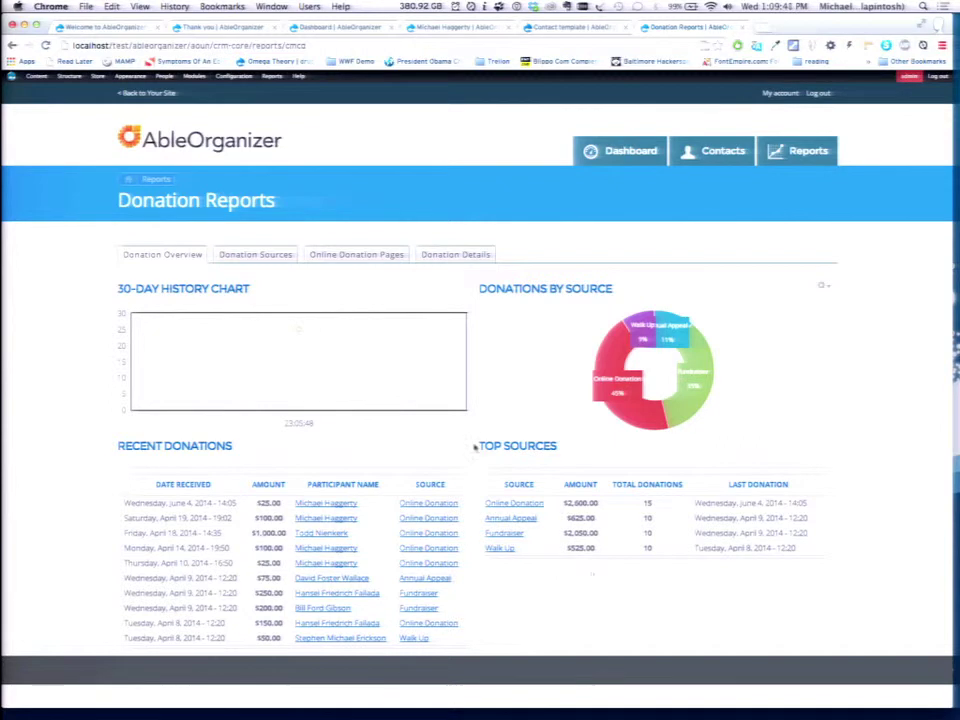
mouse_move(300, 334)
left_click(824, 289)
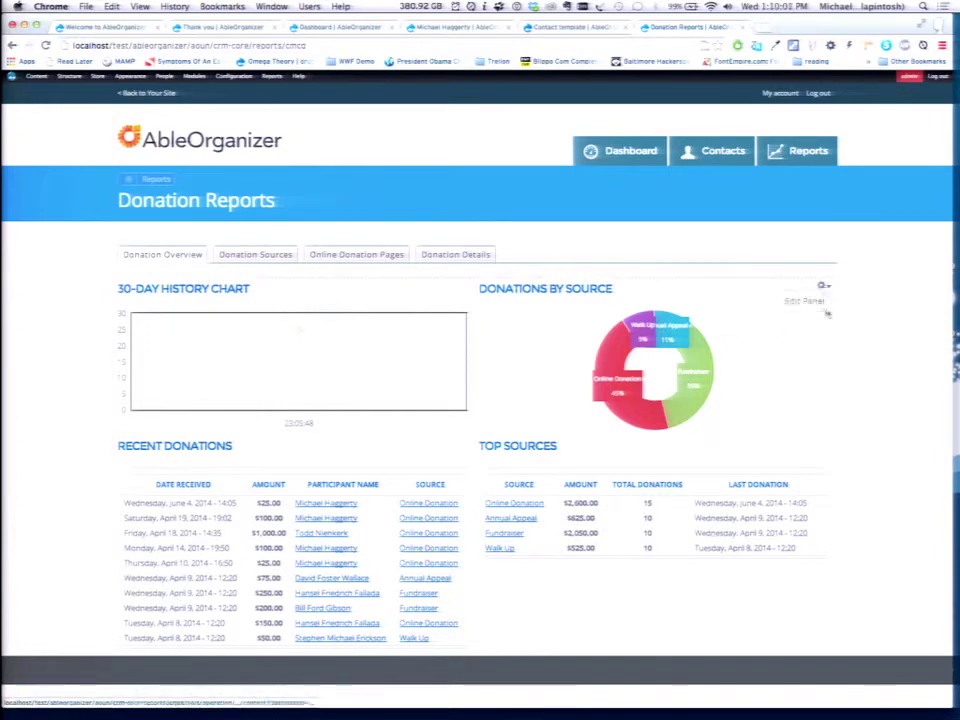
Open the report's Edit Panel and reload it without the ?destination redirect in the URL.
left_click(818, 300)
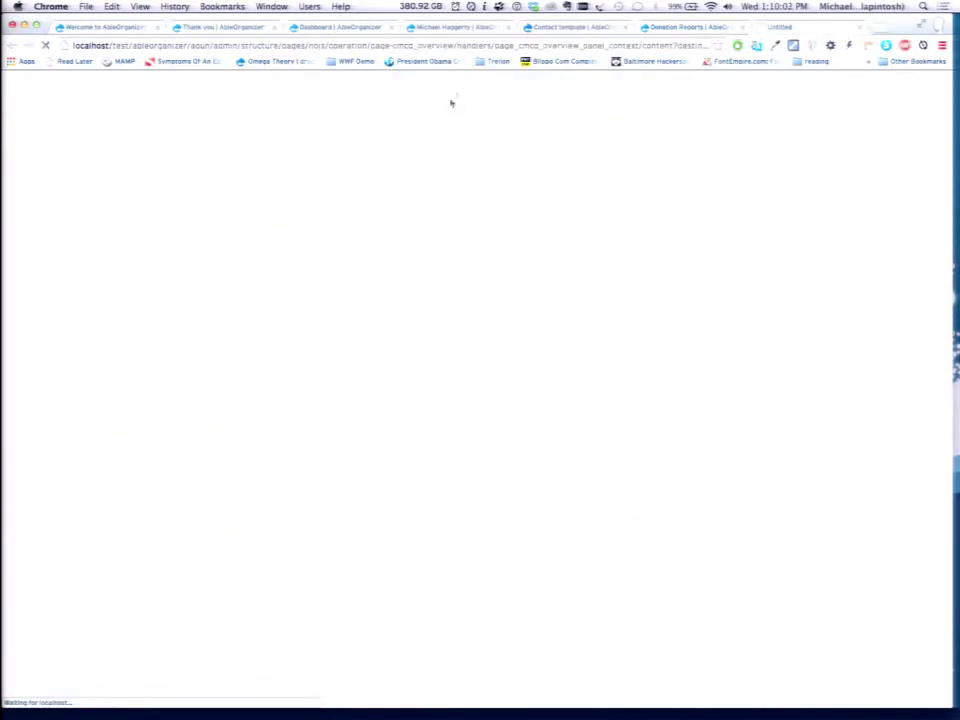
left_click_drag(697, 45, 603, 45)
key("BackSpace")
key("Return")
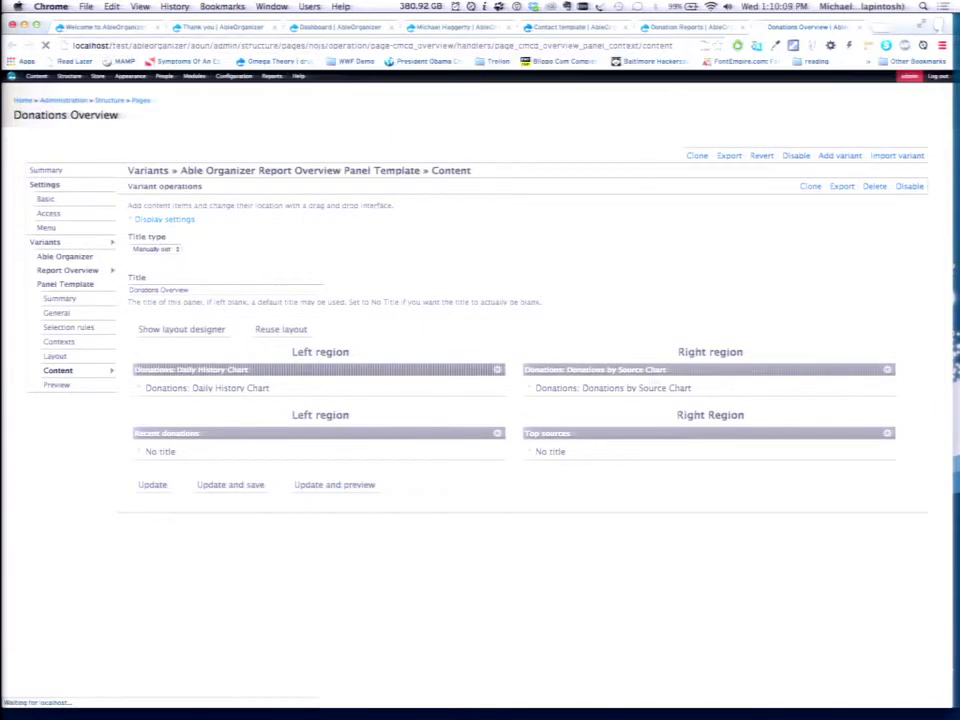
Set the Daily History Chart's Days to display to 120, finish, and save the layout.
left_click(496, 372)
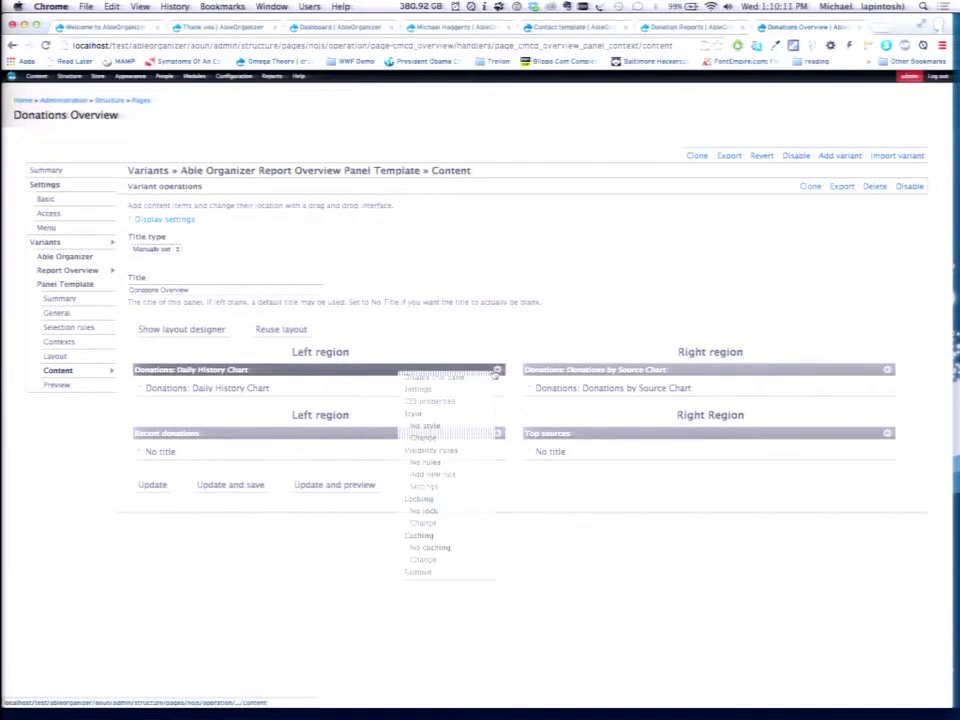
left_click(414, 390)
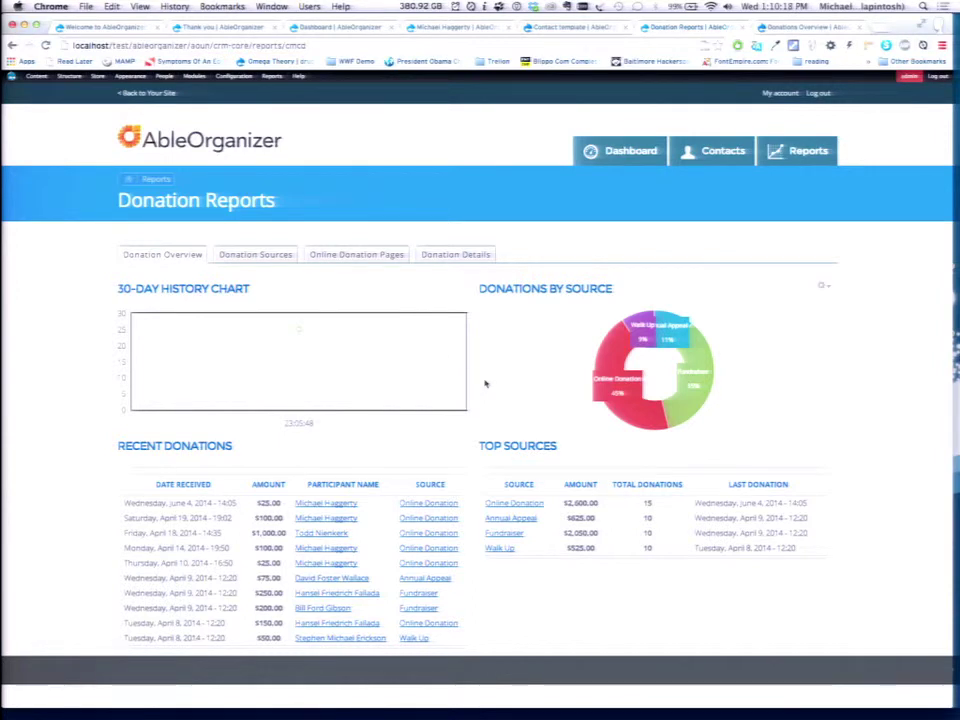
mouse_move(300, 332)
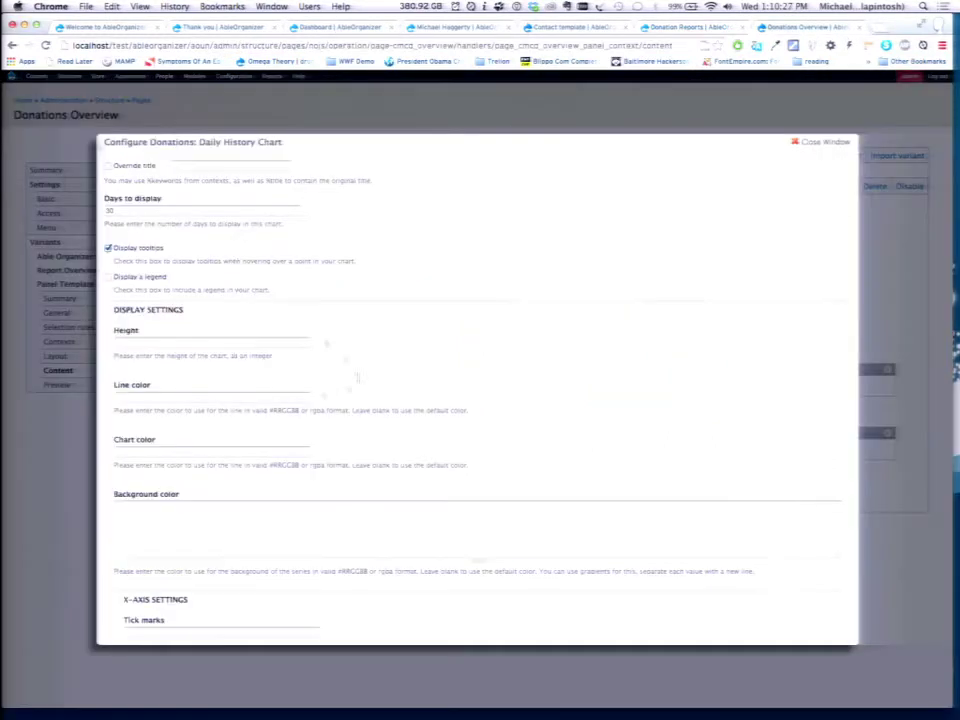
type("120")
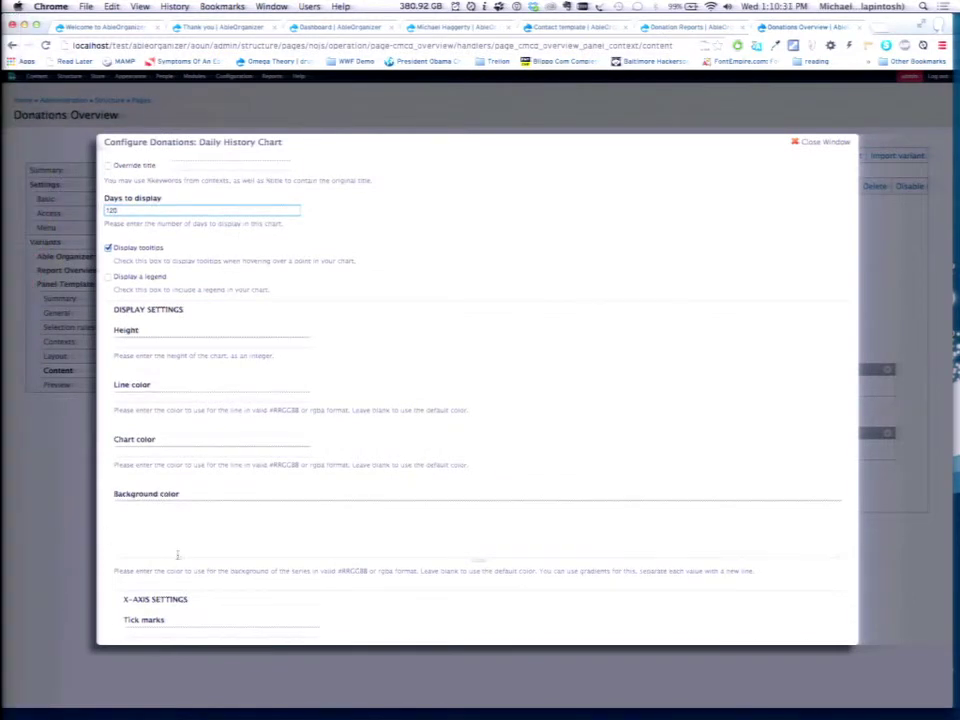
scroll(176, 553, "down", 3)
left_click(126, 620)
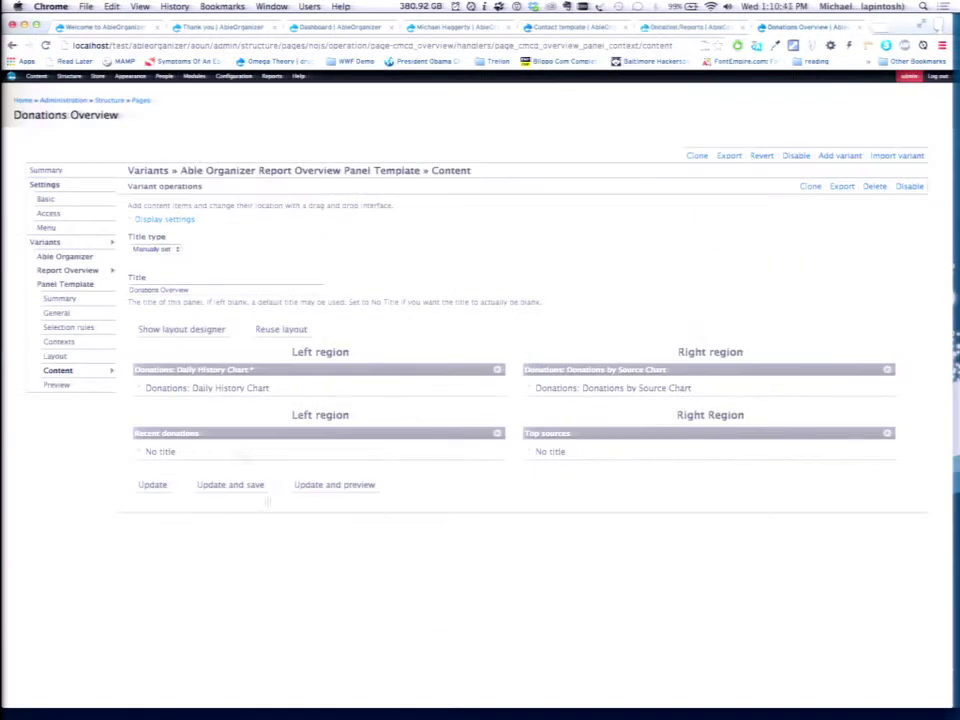
left_click(236, 486)
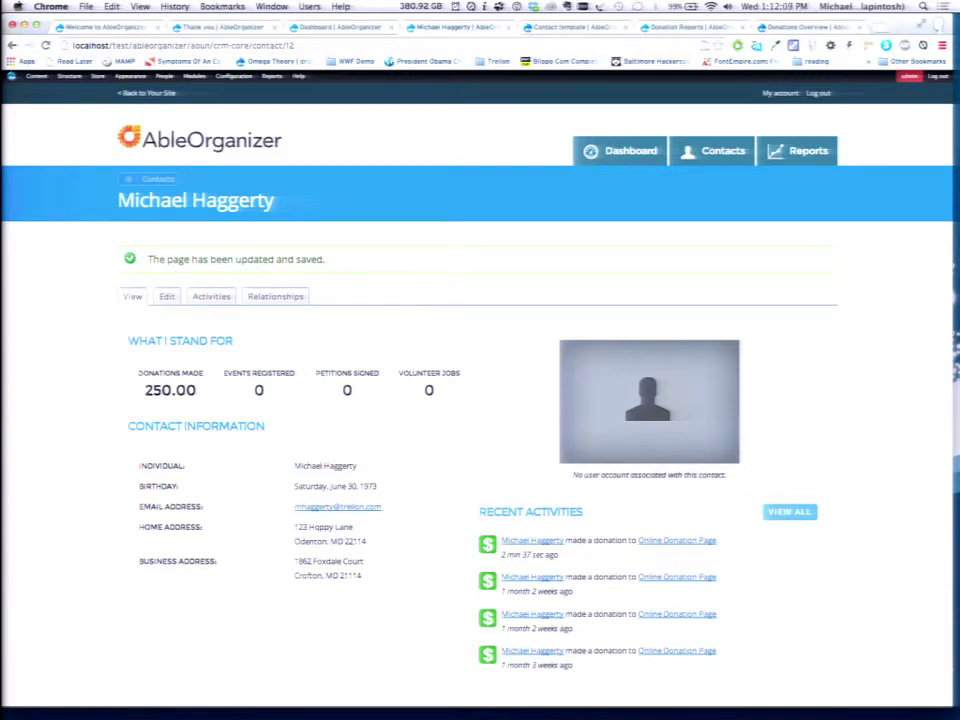
Switch back to the contact's tab to see the saved record with 250.00 donated.
key("ctrl+shift+Tab")
key("ctrl+shift+Tab")
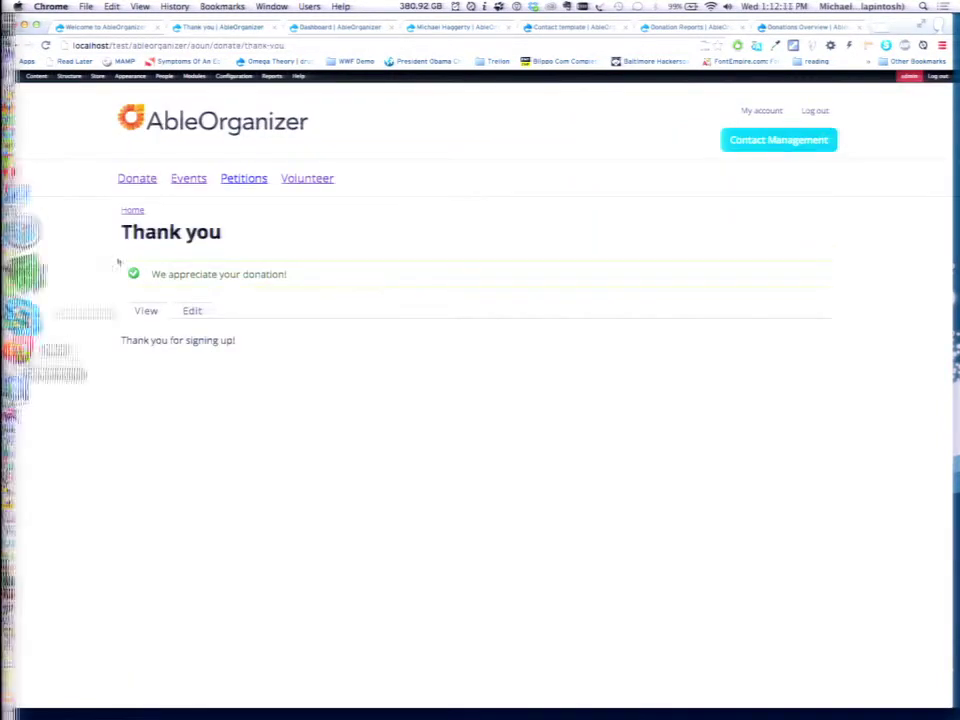
Open the Events list and scroll through the 5k Run/Walk and other upcoming events.
left_click(186, 179)
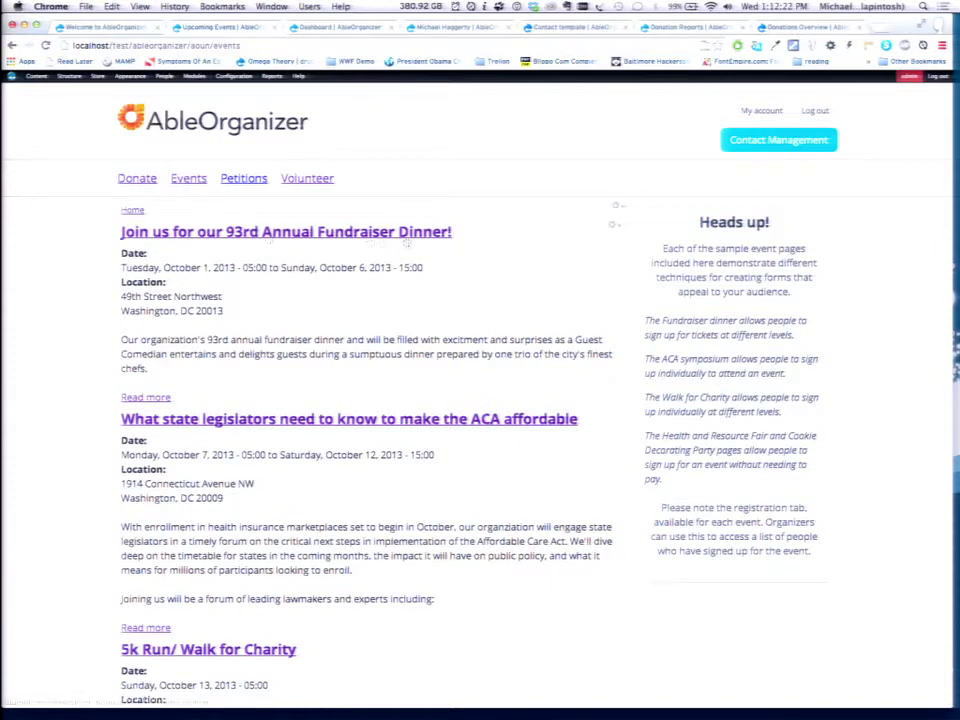
scroll(348, 490, "down", 6)
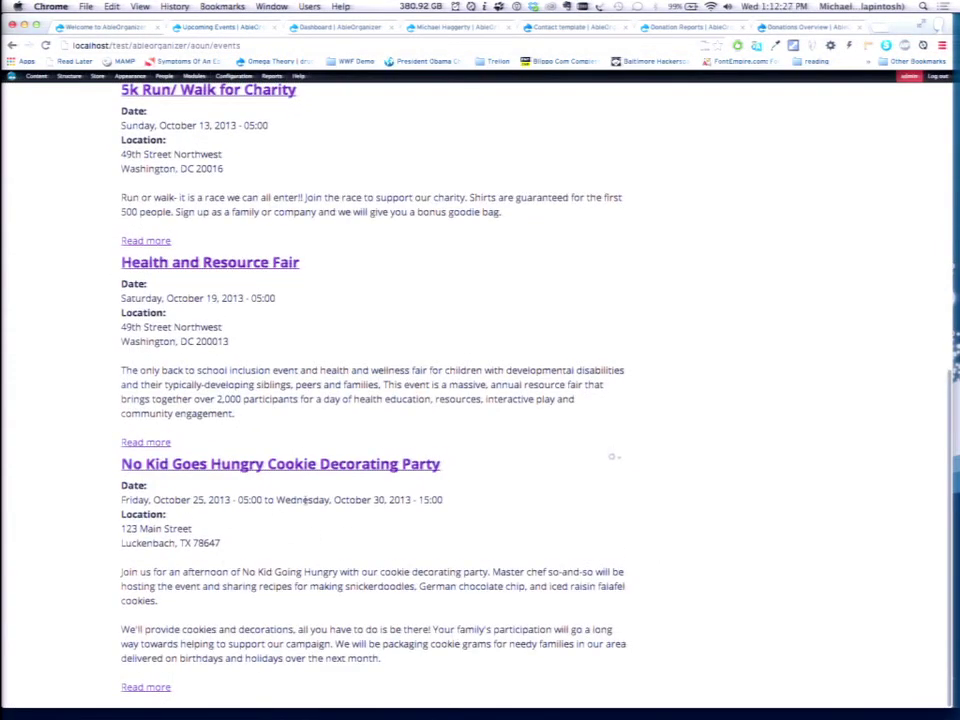
key("super+4")
key("super+3")
key("super+4")
Check the contacts list, then return to events and open the Cookie Decorating Party.
left_click(160, 180)
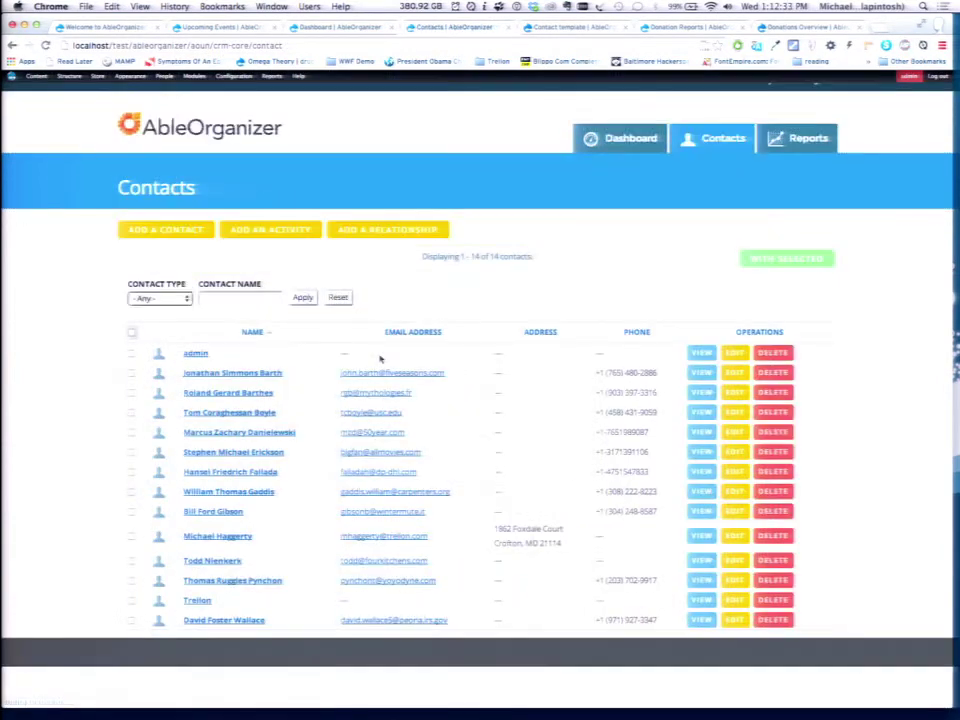
key("super+3")
key("super+2")
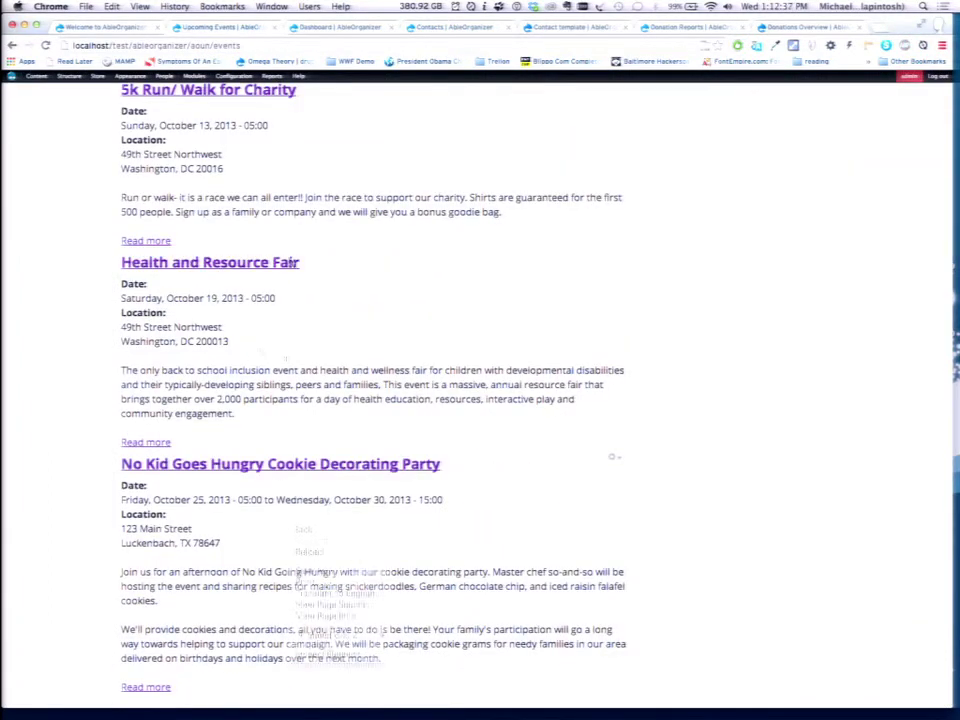
left_click(280, 465)
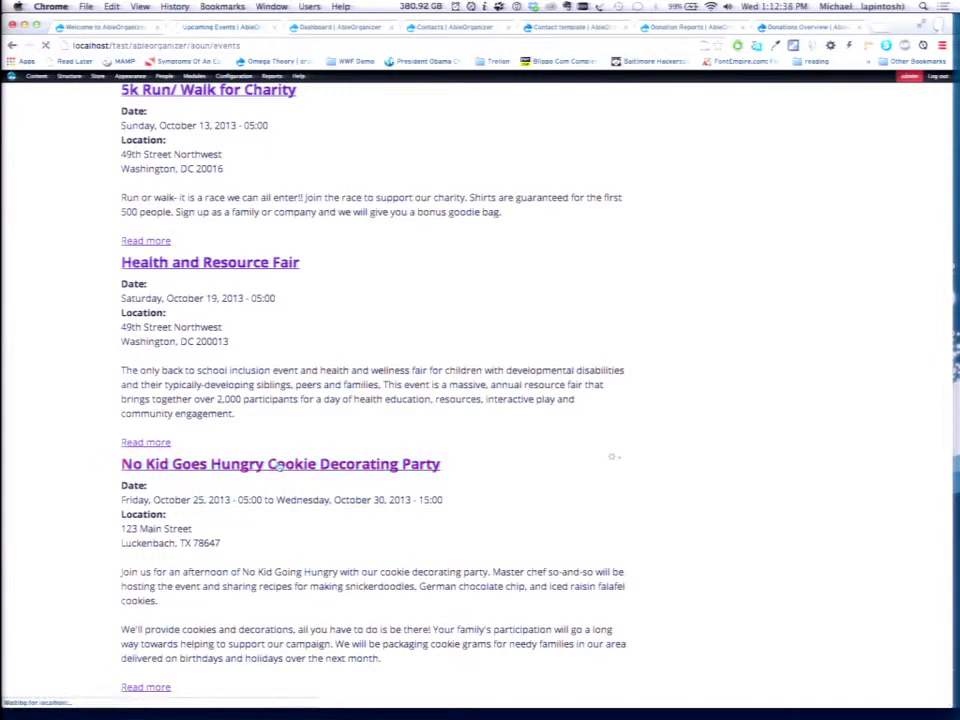
Enter the registrant's first name, last name and e-mail on the 'Come bake with us!' form.
left_click(656, 238)
type("Tyuler")
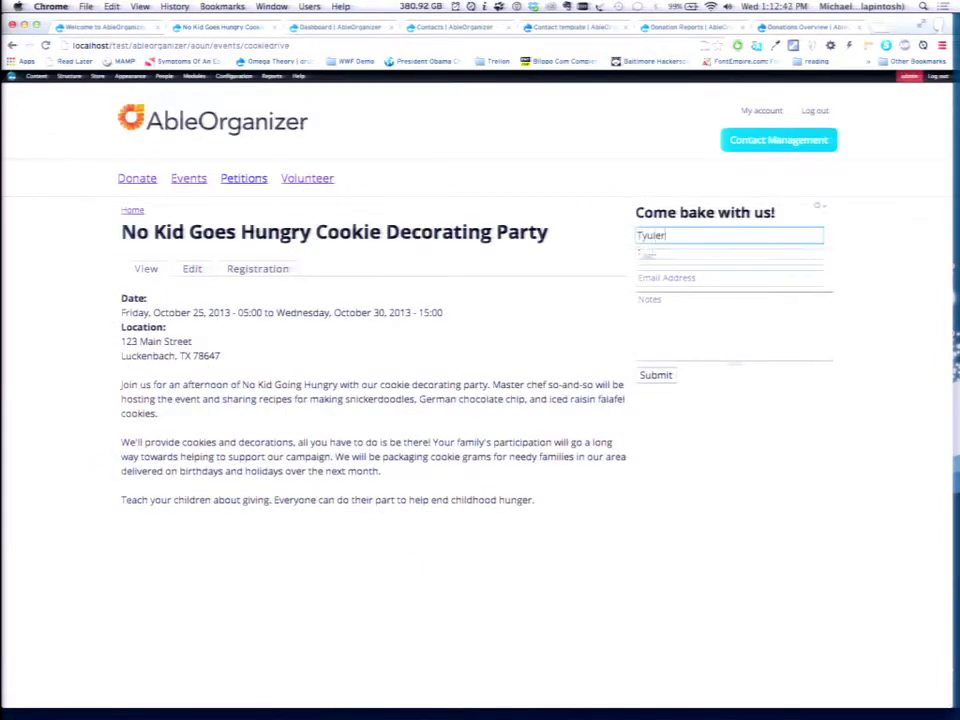
key("BackSpace")
key("BackSpace")
key("BackSpace")
key("BackSpace")
type("ler")
key("Tab")
type("Dui")
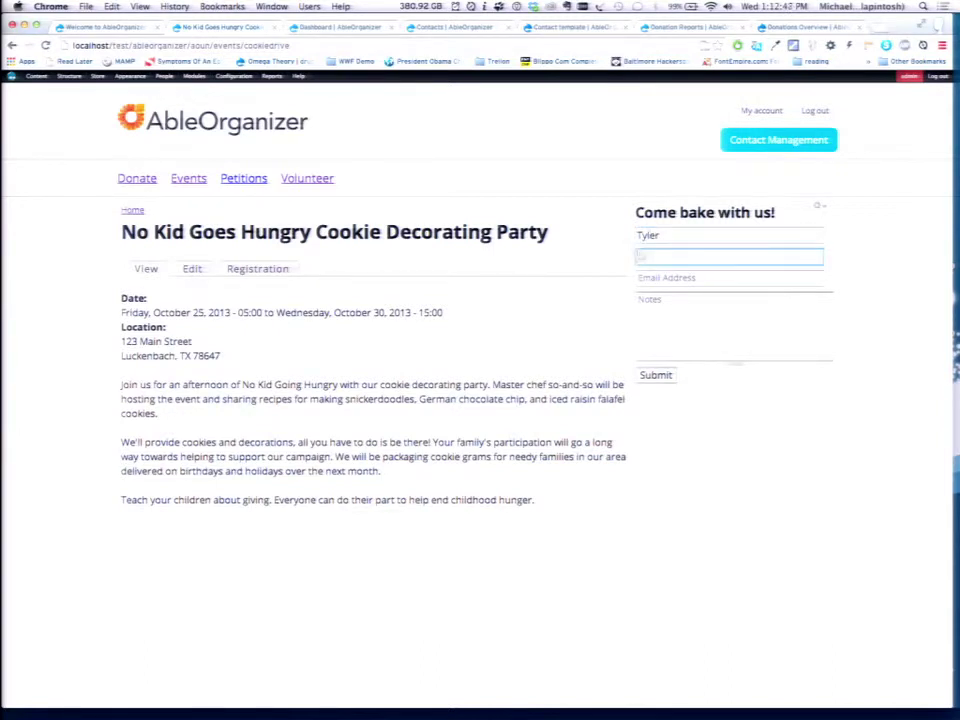
type("rden")
key("Tab")
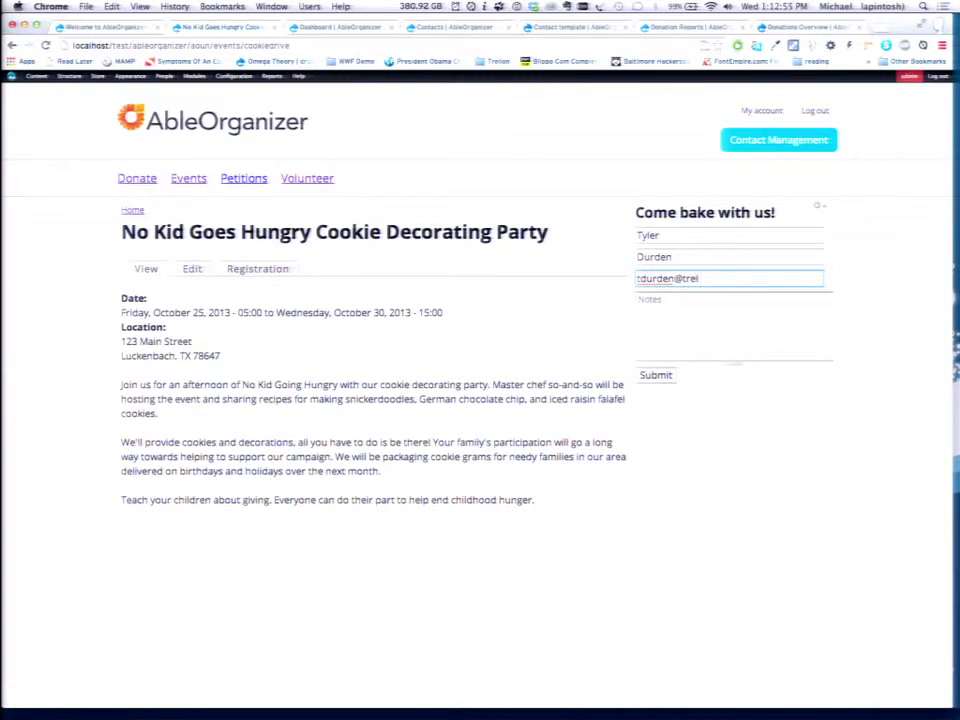
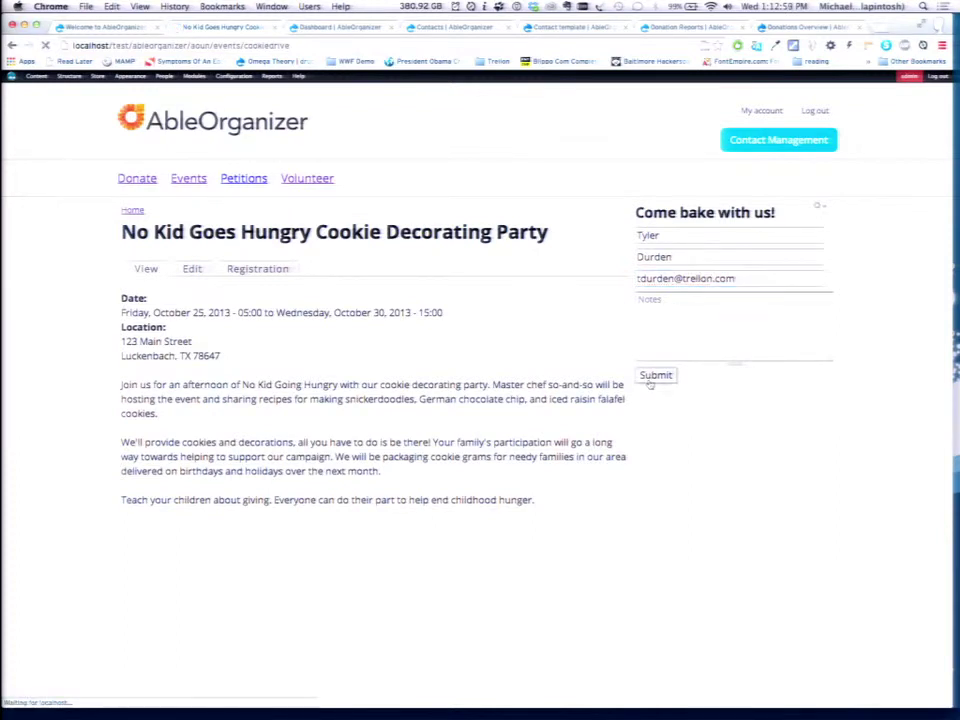
Reload the Dashboard and Contacts tabs so the new attendee shows among 15 contacts.
key("ctrl+Tab")
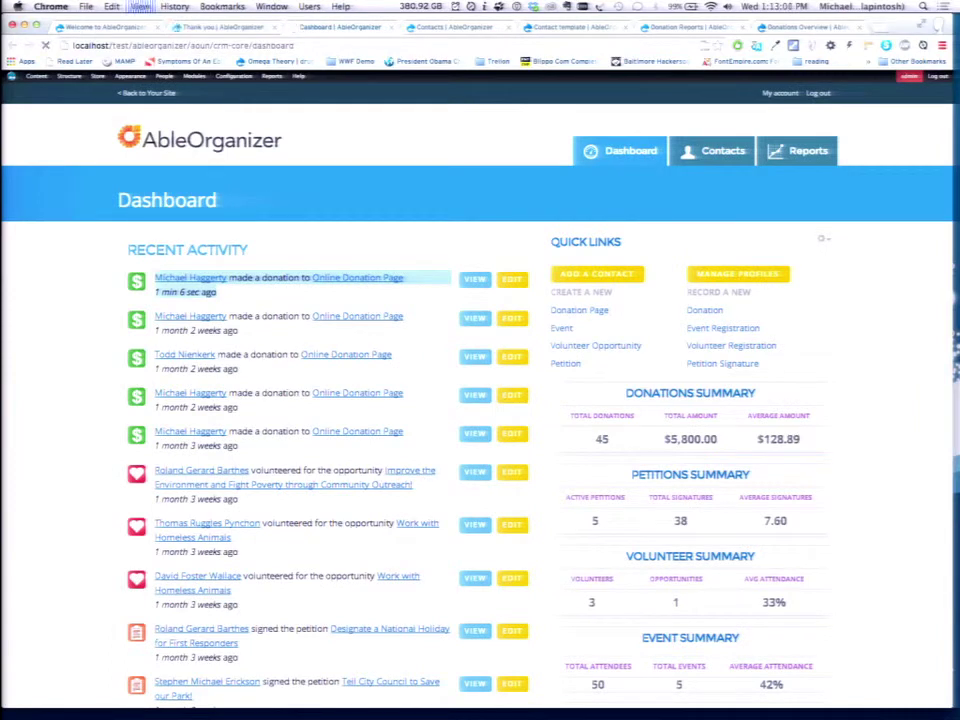
key("super+r")
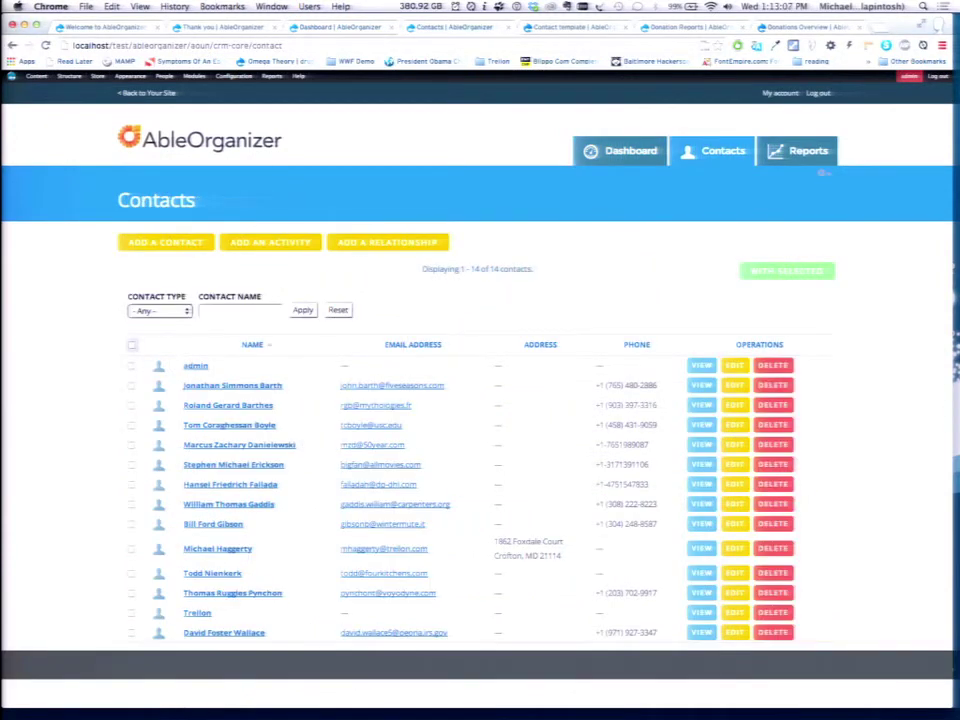
key("super+r")
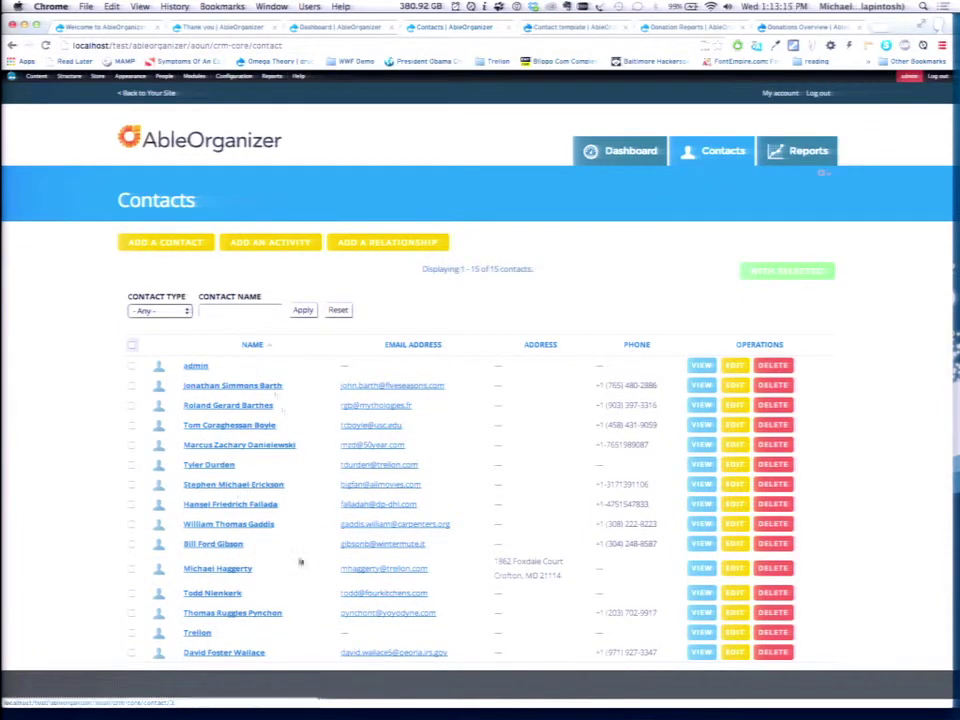
Open the new attendee's record, then return to the thank-you page and go to Ways to Donate.
left_click(210, 465)
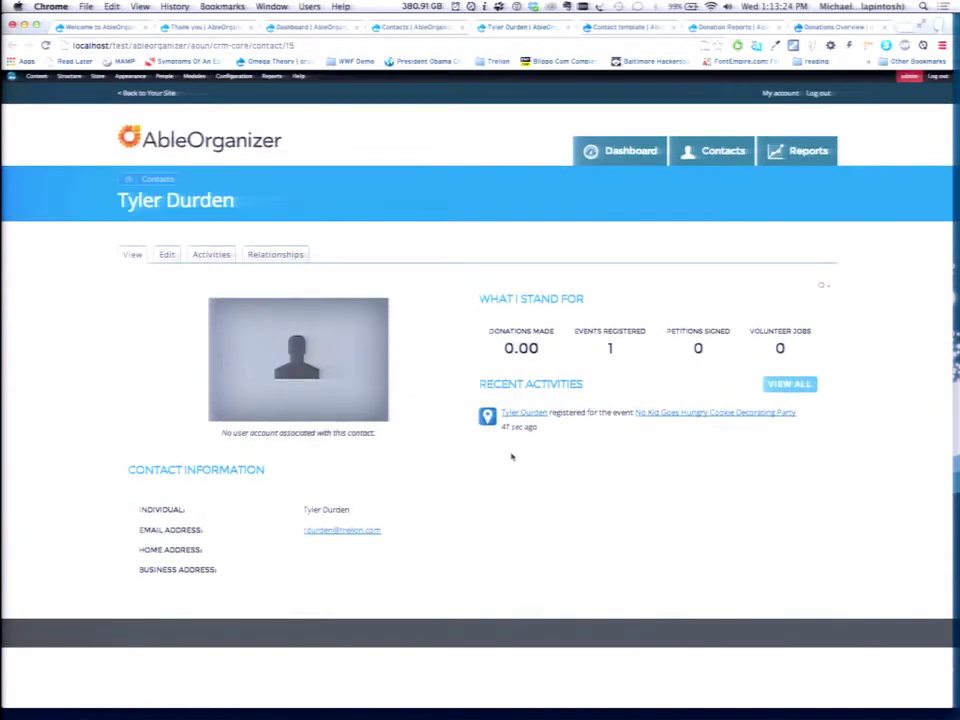
key("ctrl+shift+Tab")
key("ctrl+shift+Tab")
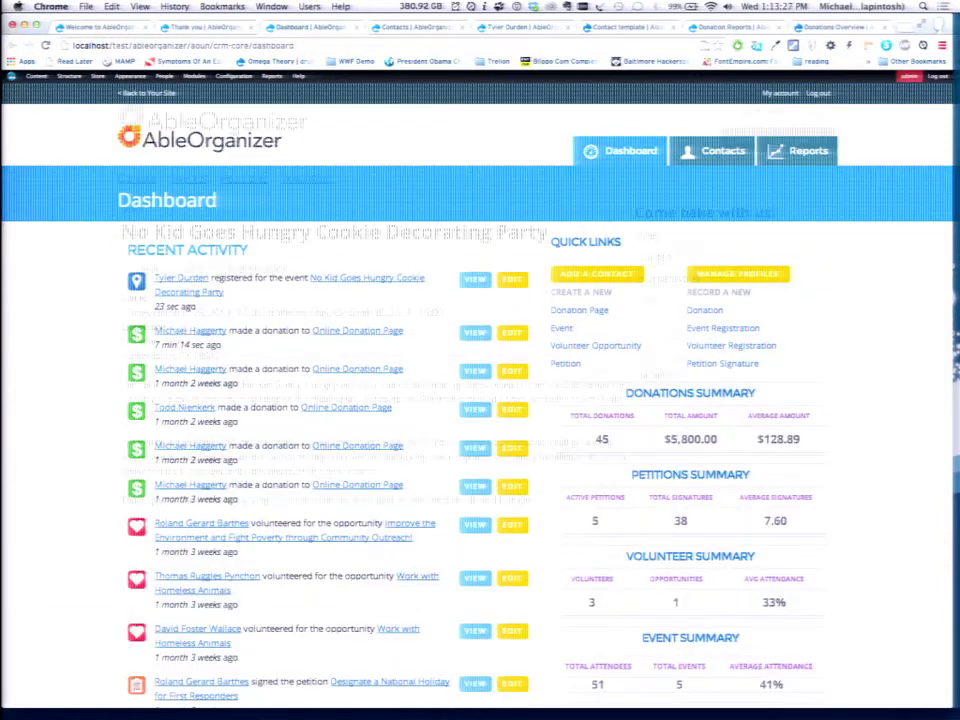
key("ctrl+shift+Tab")
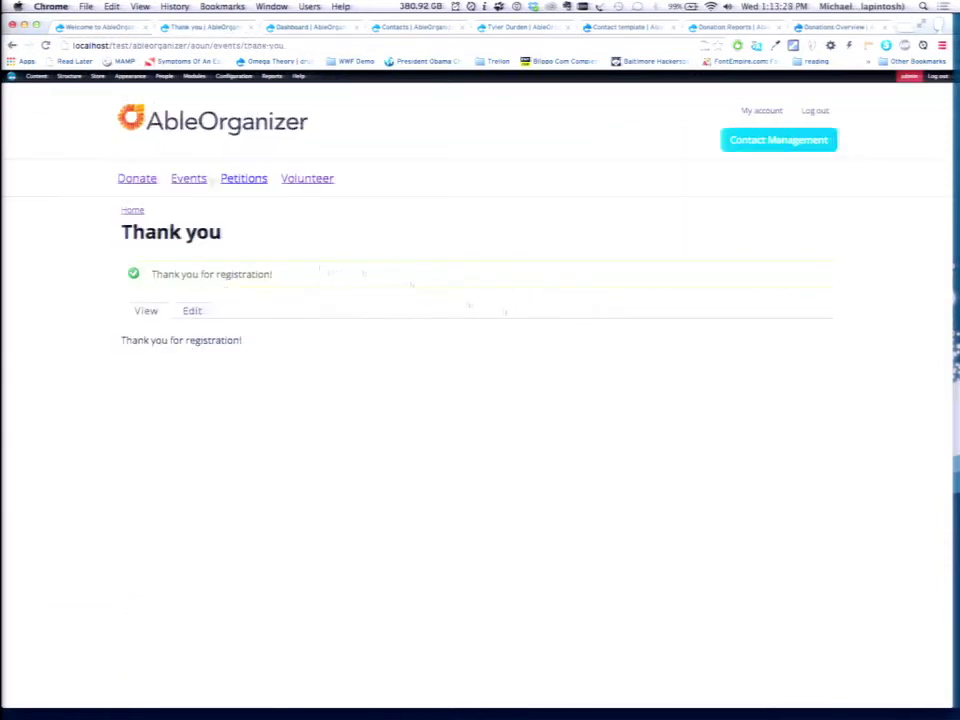
left_click(139, 180)
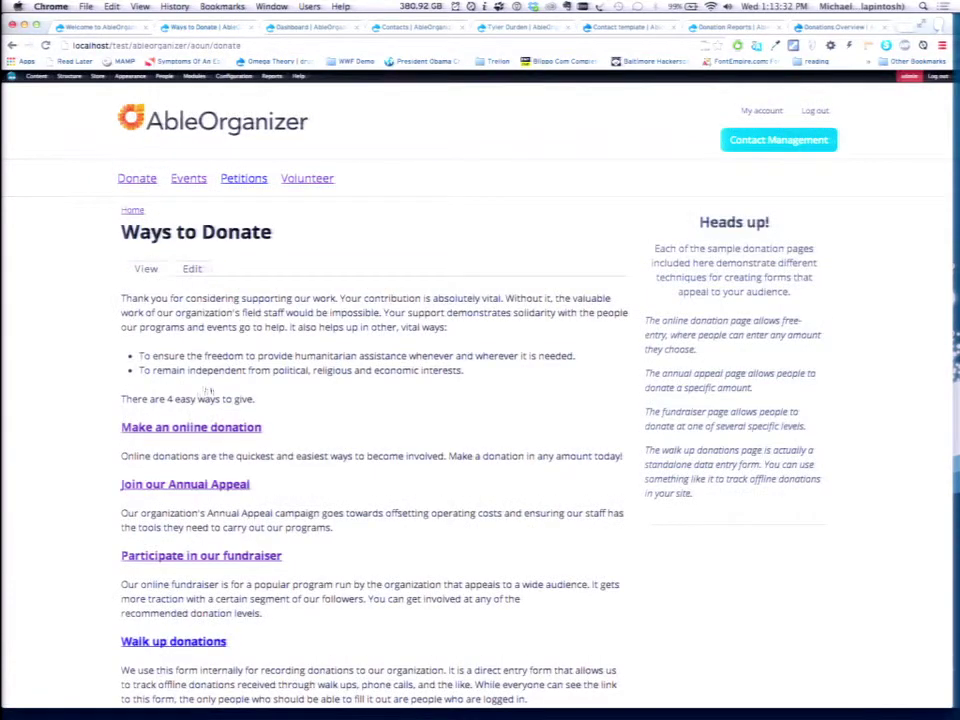
Open the online donation form and enter the donor's first name, last name and e-mail.
left_click(200, 427)
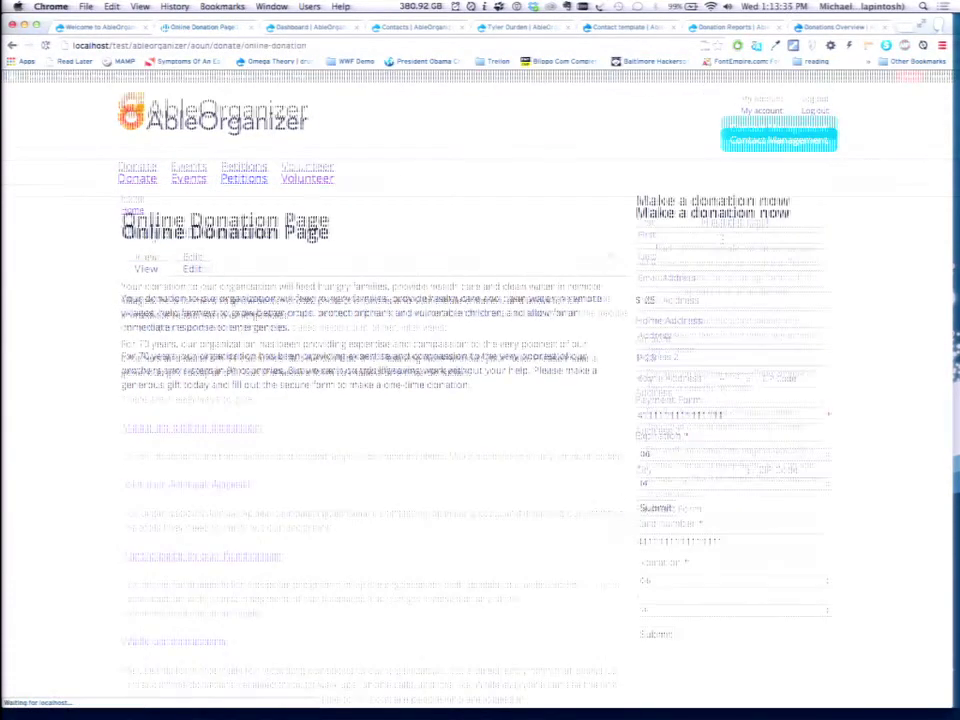
left_click(800, 234)
type("Tyler")
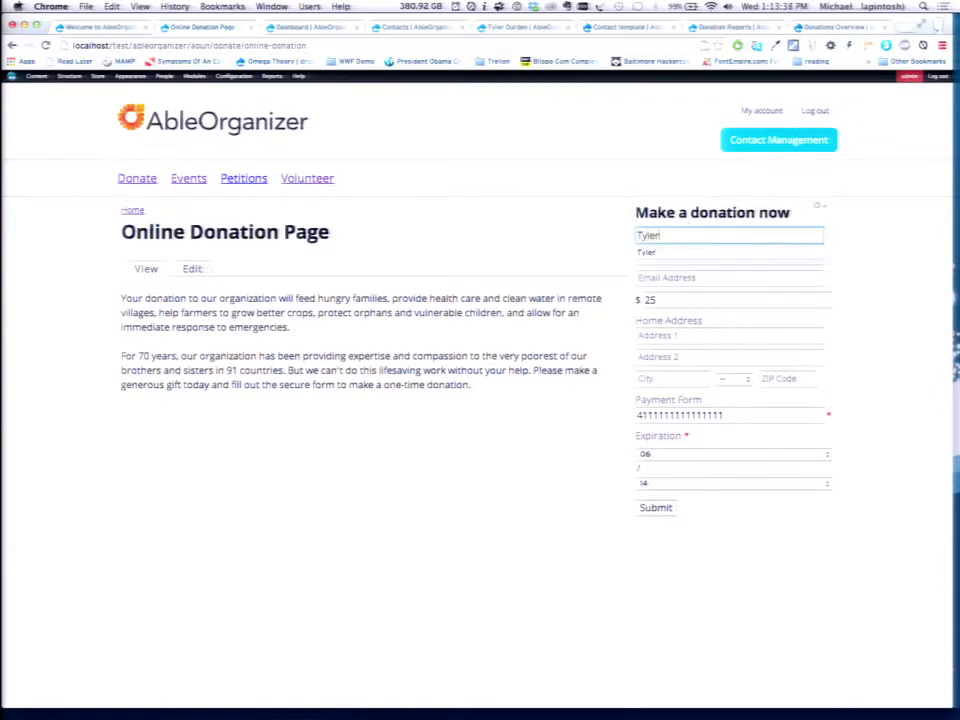
key("Tab")
type("Durden")
key("Tab")
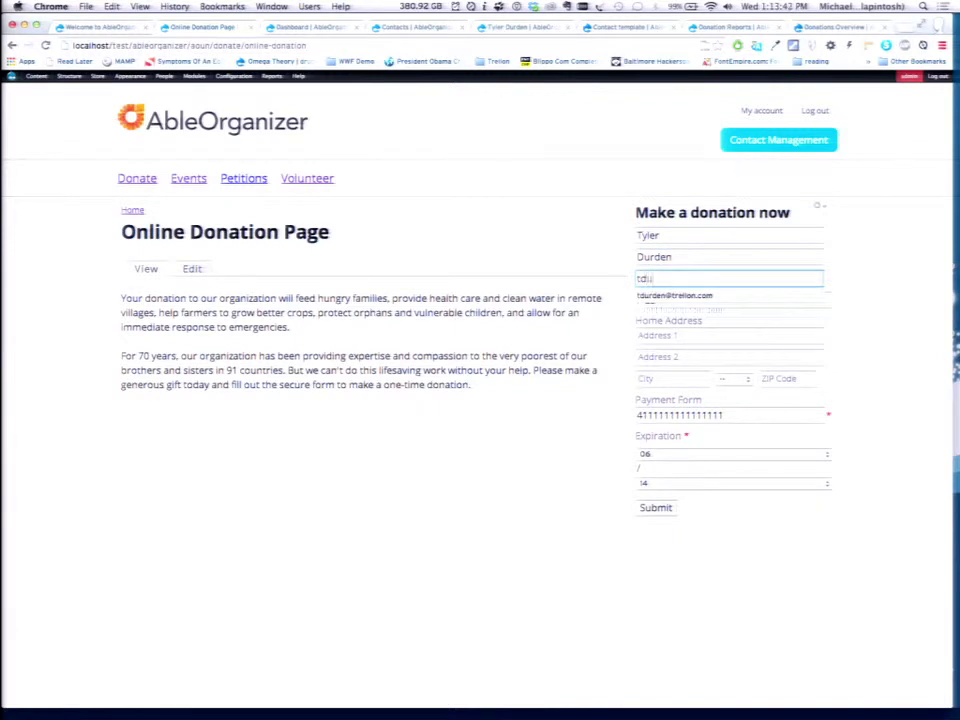
key("Tab")
key("Tab")
Enter the donor's street address, city, state and ZIP, then submit the $25 donation.
type("123")
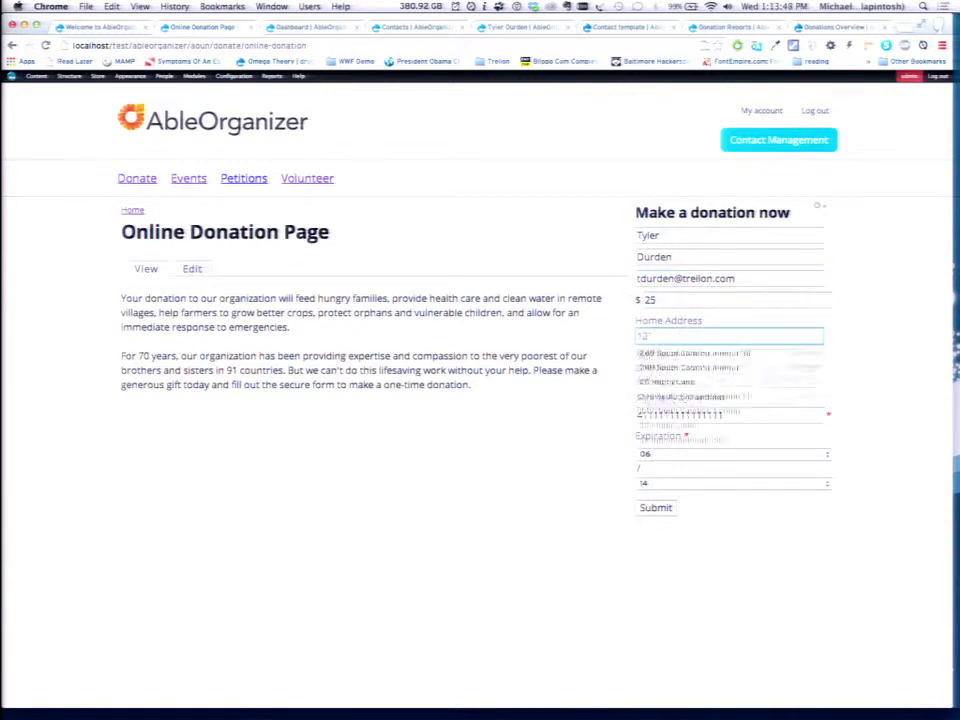
type(" Arch Lnae")
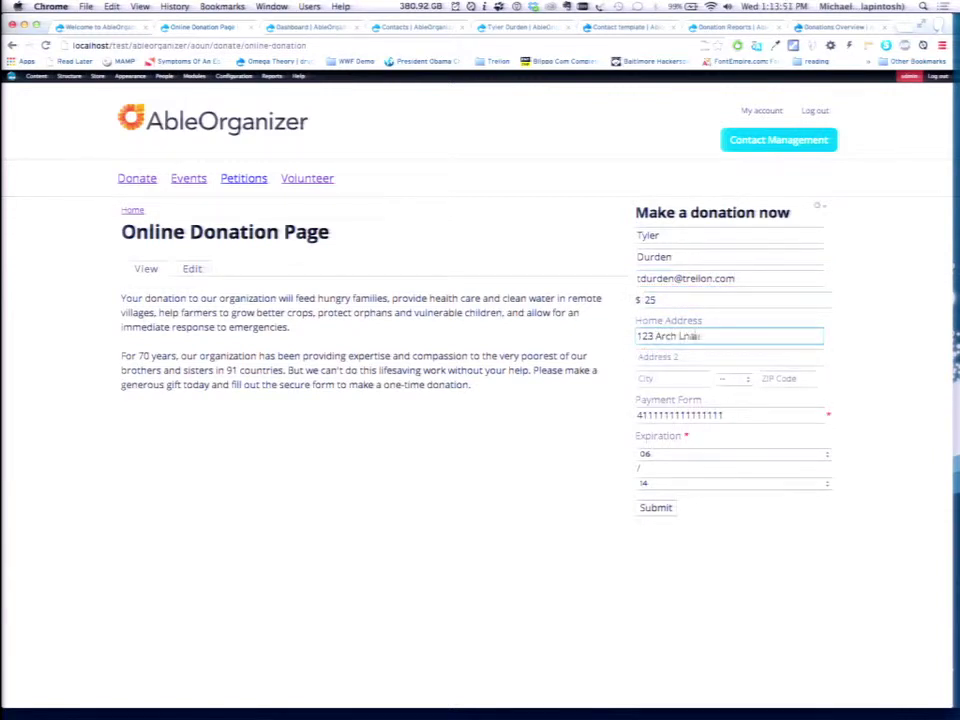
key("Tab")
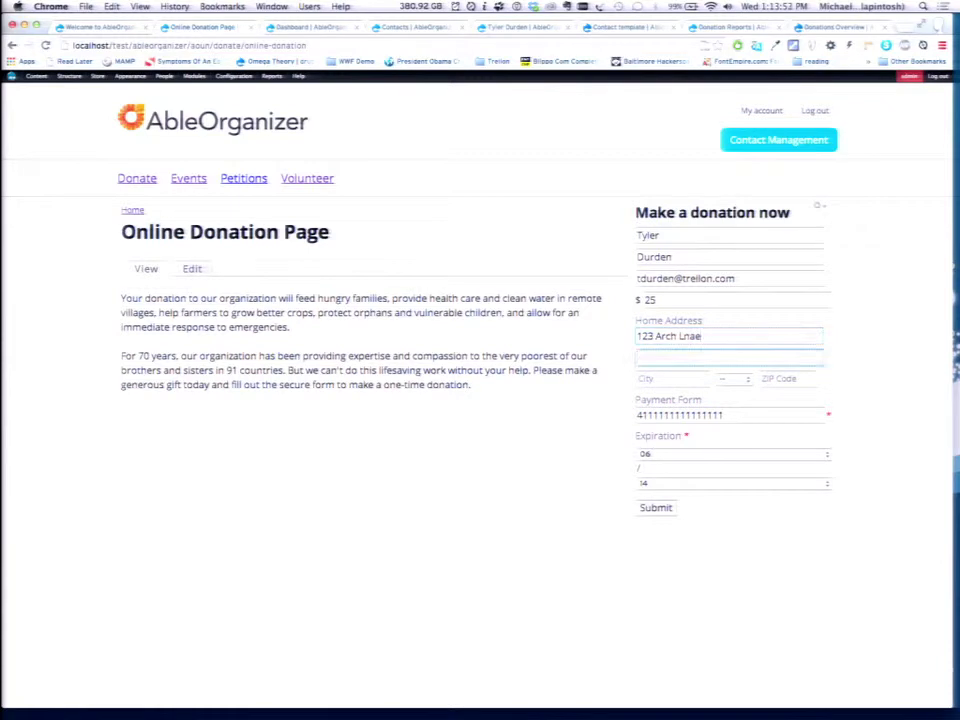
key("Tab")
type("Se")
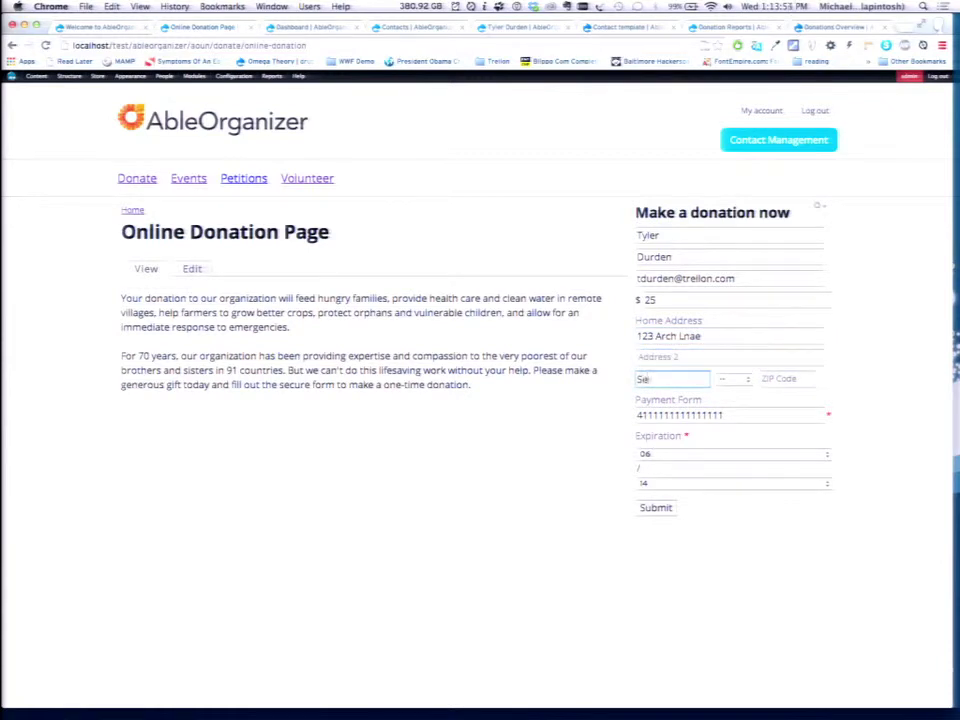
type("verna Plrk")
key("Tab")
key("m")
key("a")
key("r")
key("Tab")
type("21034")
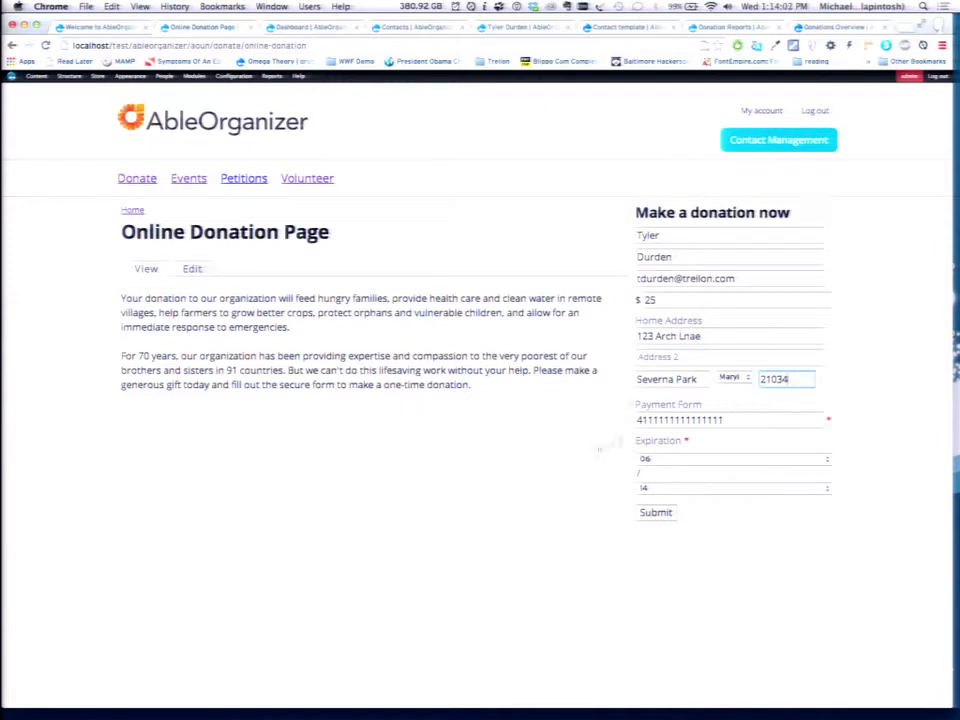
left_click(660, 516)
Reload the contact list and the donor's record to show the 25.00 donation and home address.
key("ctrl+Tab")
key("ctrl+Tab")
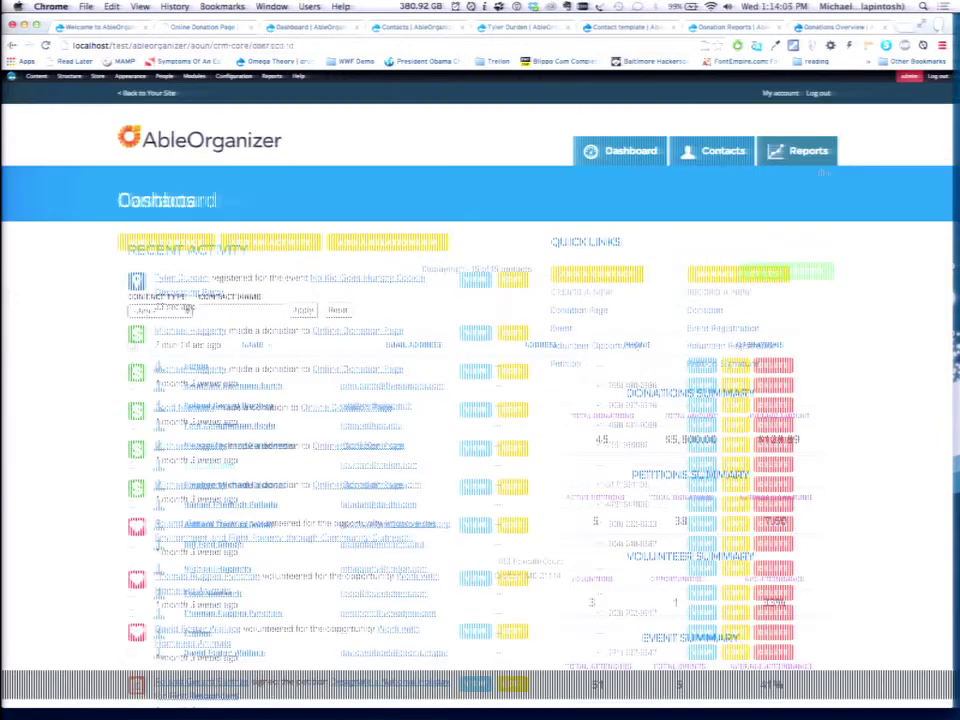
key("ctrl+shift+Tab")
key("ctrl+Tab")
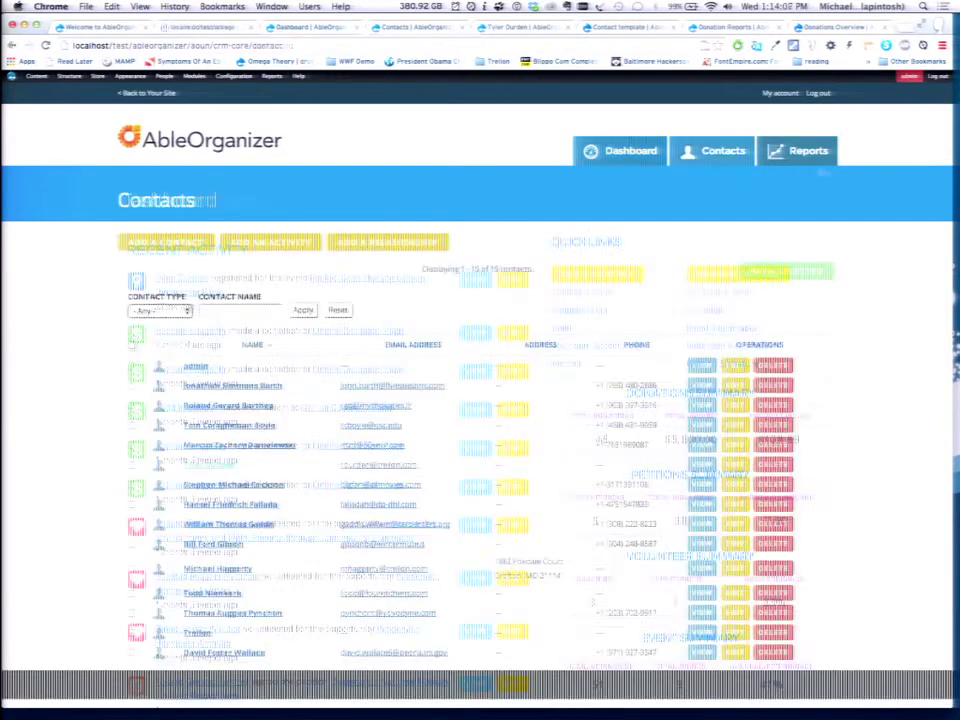
key("super+r")
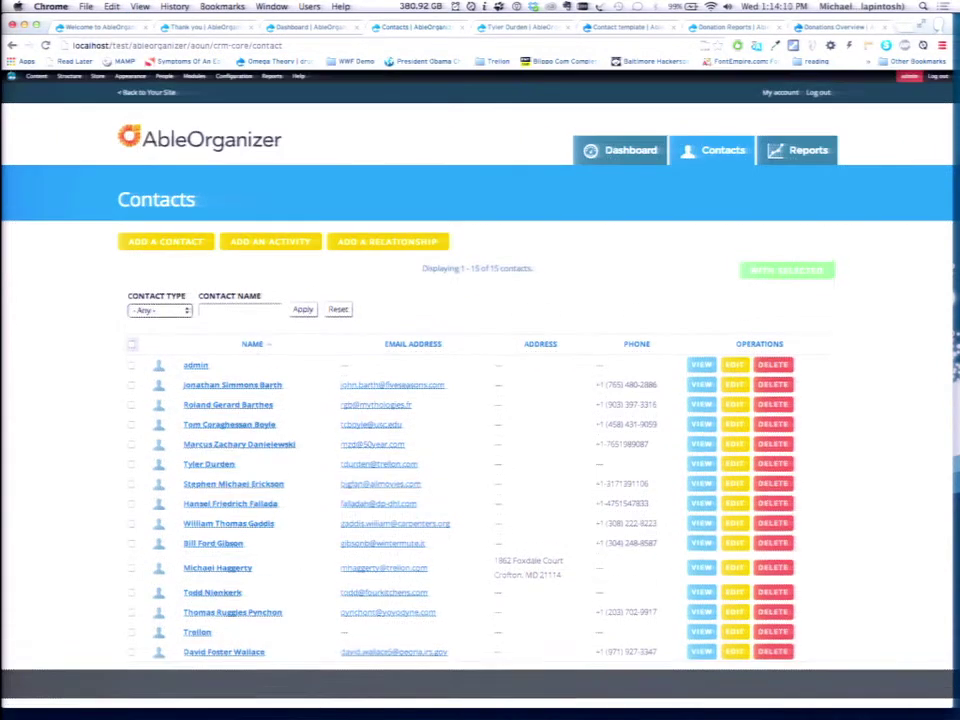
key("ctrl+Tab")
key("super+r")
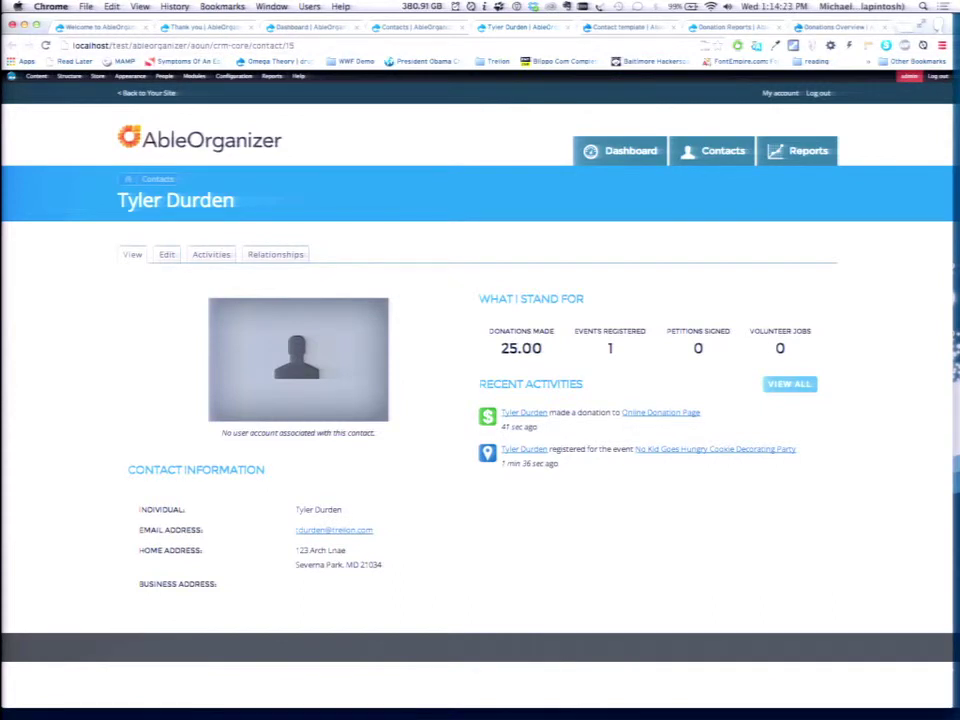
key("ctrl+Tab")
key("ctrl+Tab")
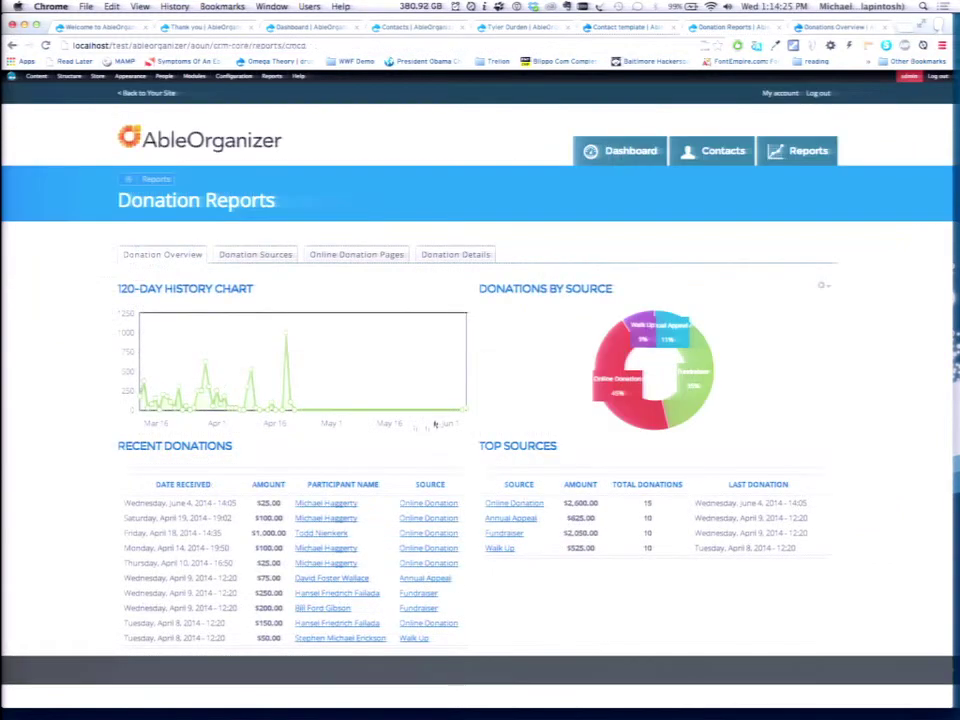
Reload Donation Reports so the new $25.00 gift appears and Online Donation totals $2,625.00.
key("super+r")
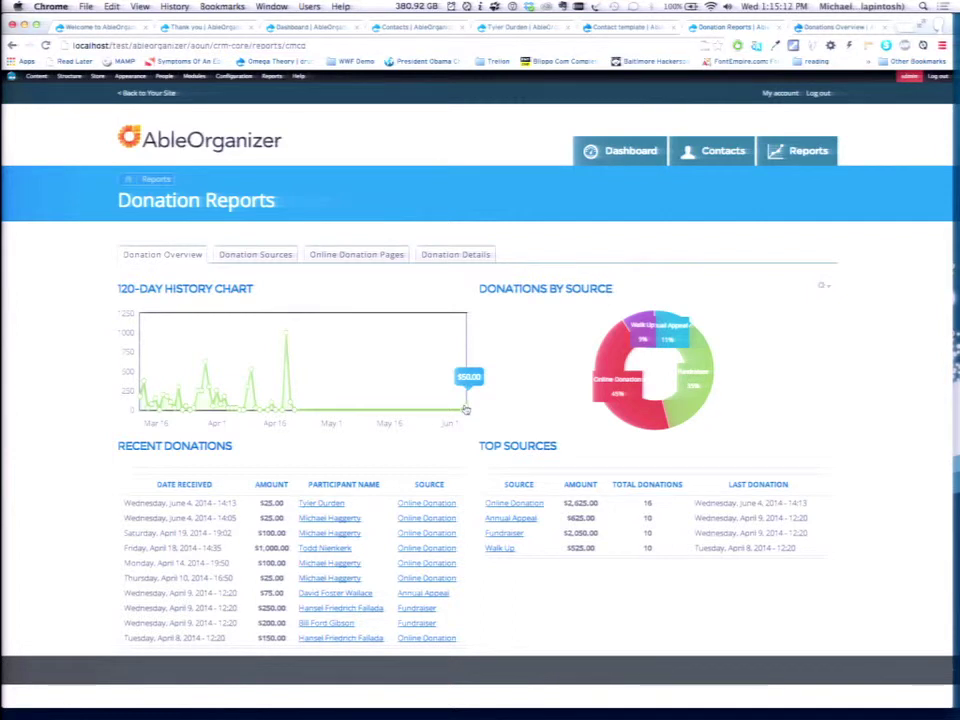
Go to Configuration > CRM Core > Matching Engines from the admin toolbar.
mouse_move(244, 85)
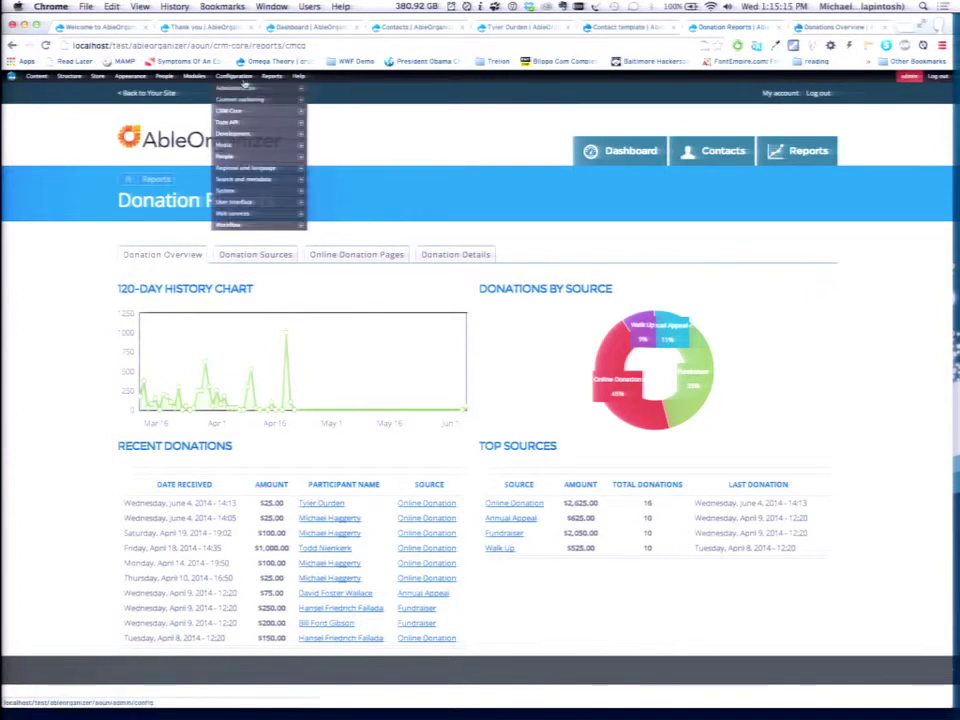
mouse_move(272, 112)
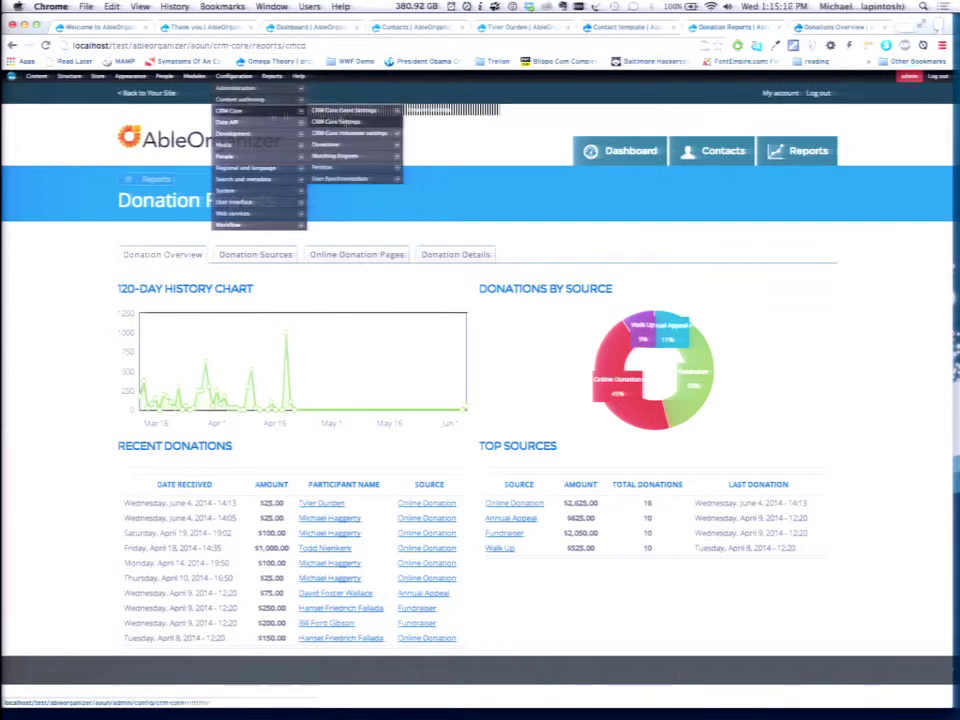
mouse_move(334, 162)
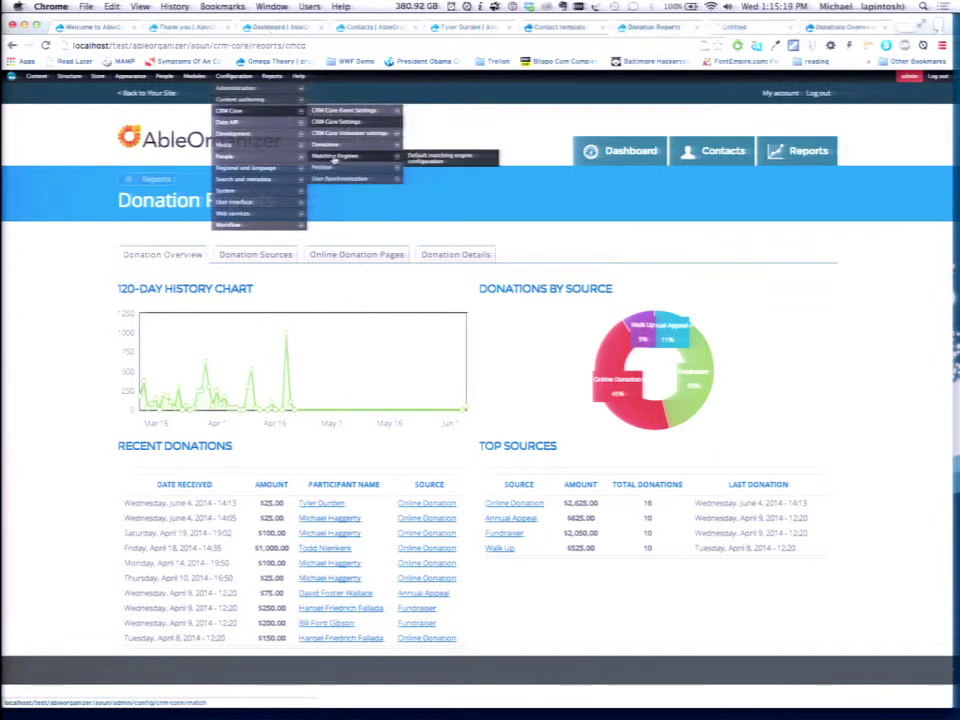
left_click(334, 158)
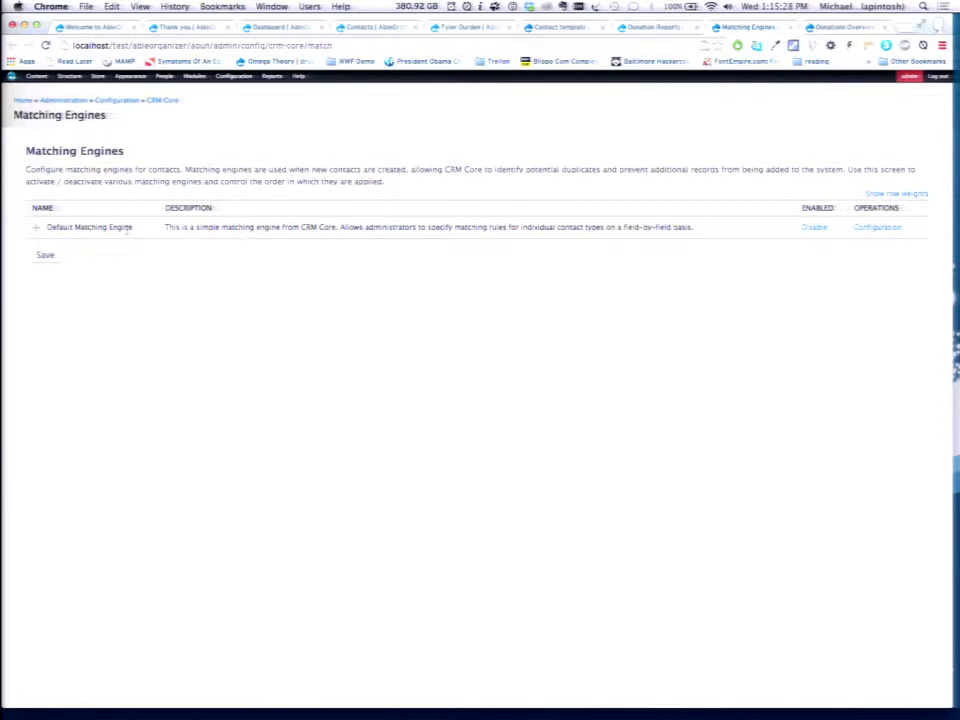
left_click(864, 229)
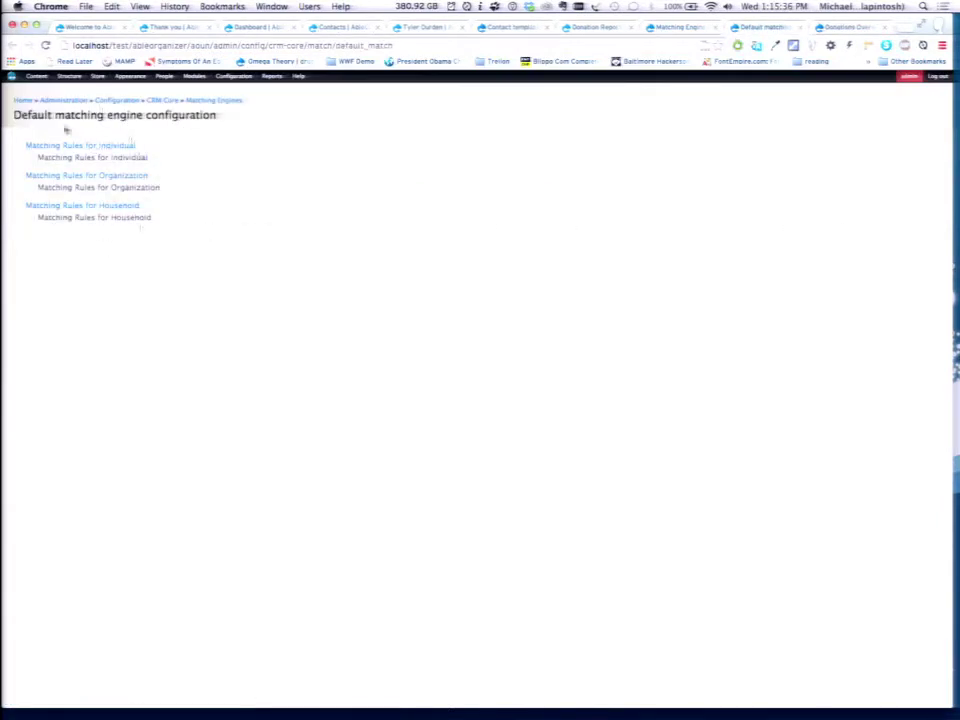
left_click(102, 147)
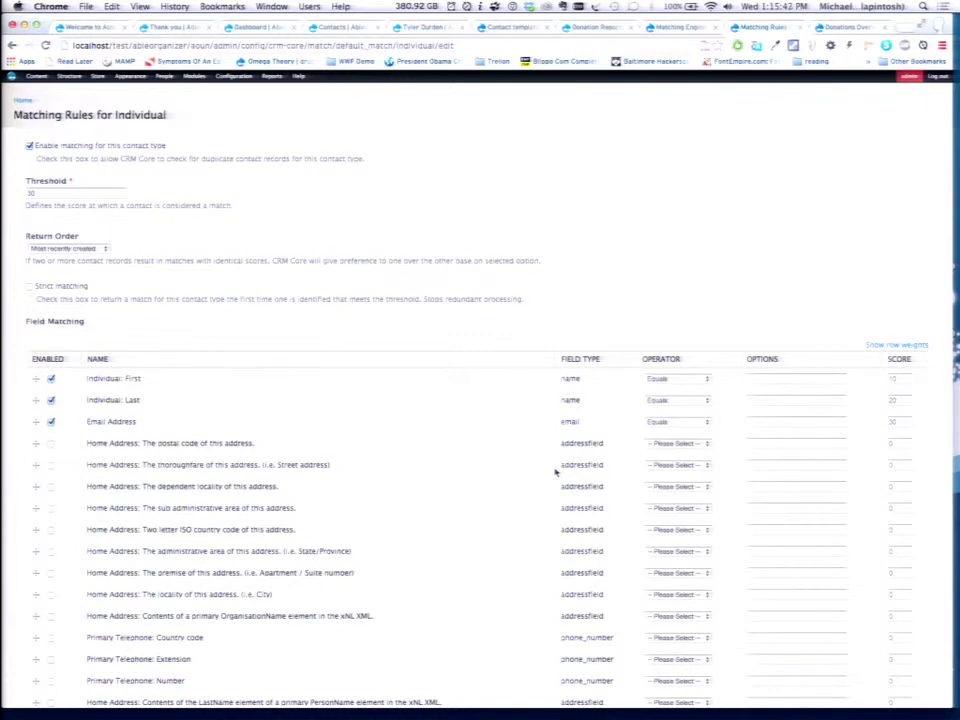
left_click(111, 199)
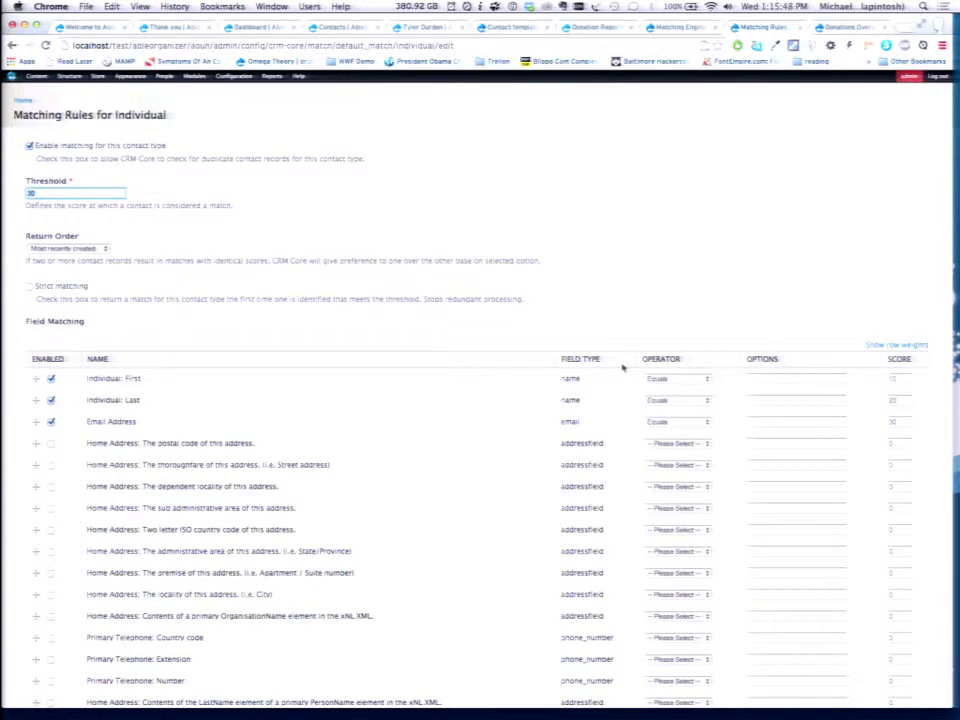
left_click(903, 379)
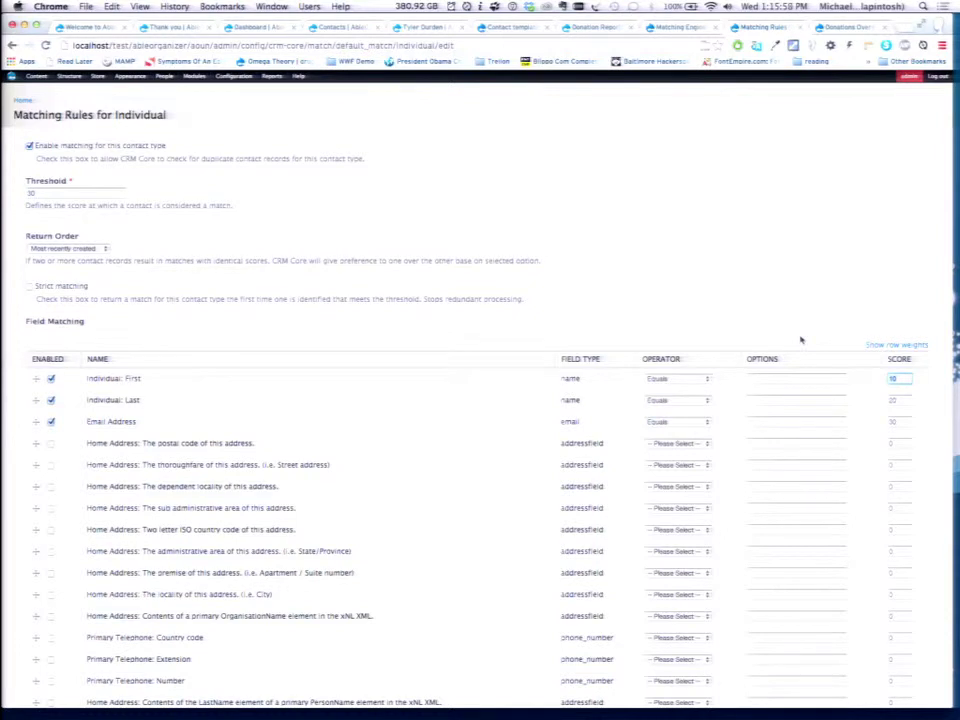
key("Tab")
key("Tab")
left_click(12, 45)
Return to the Matching Engines list and reload the contact page to show the new donation.
left_click(12, 46)
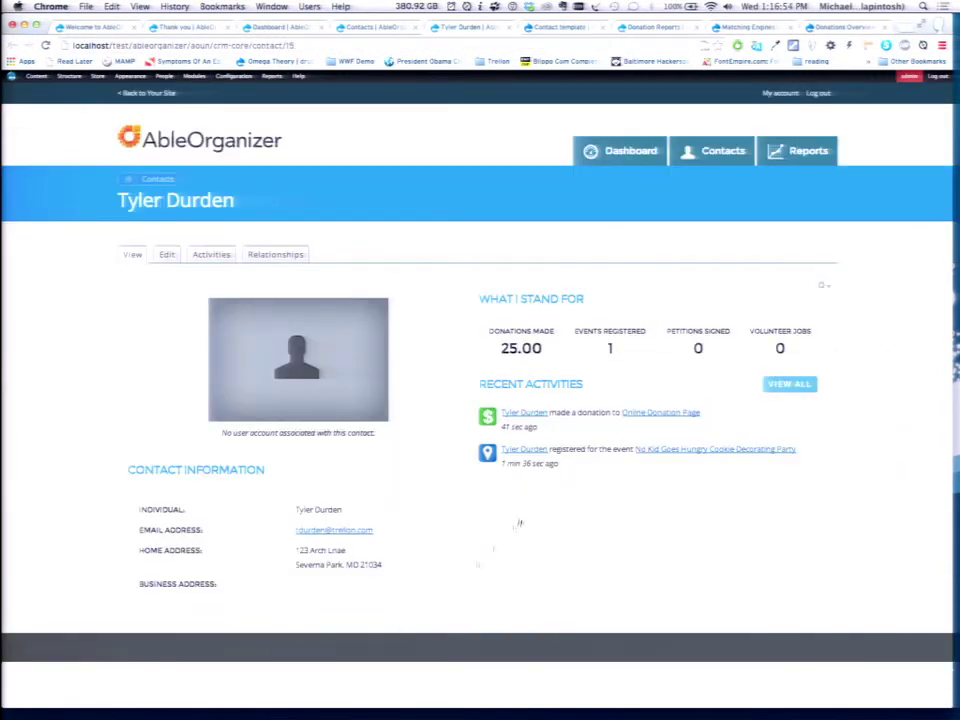
key("super+r")
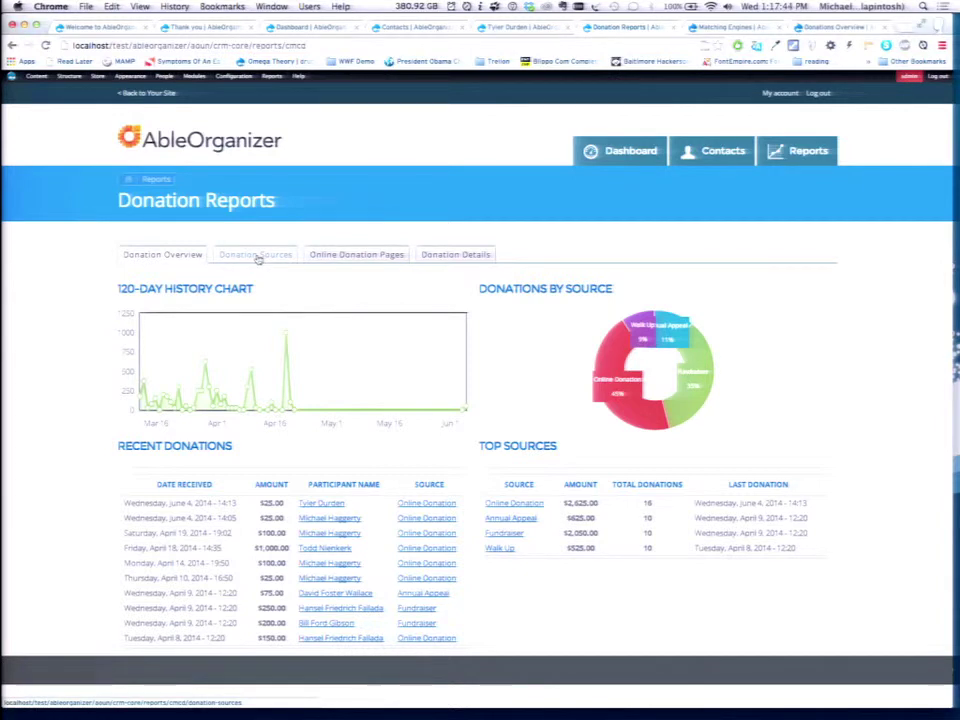
Open the Donation Sources report comparing Annual Appeal, Fundraiser, Online Donation and Walk Up totals.
left_click(257, 258)
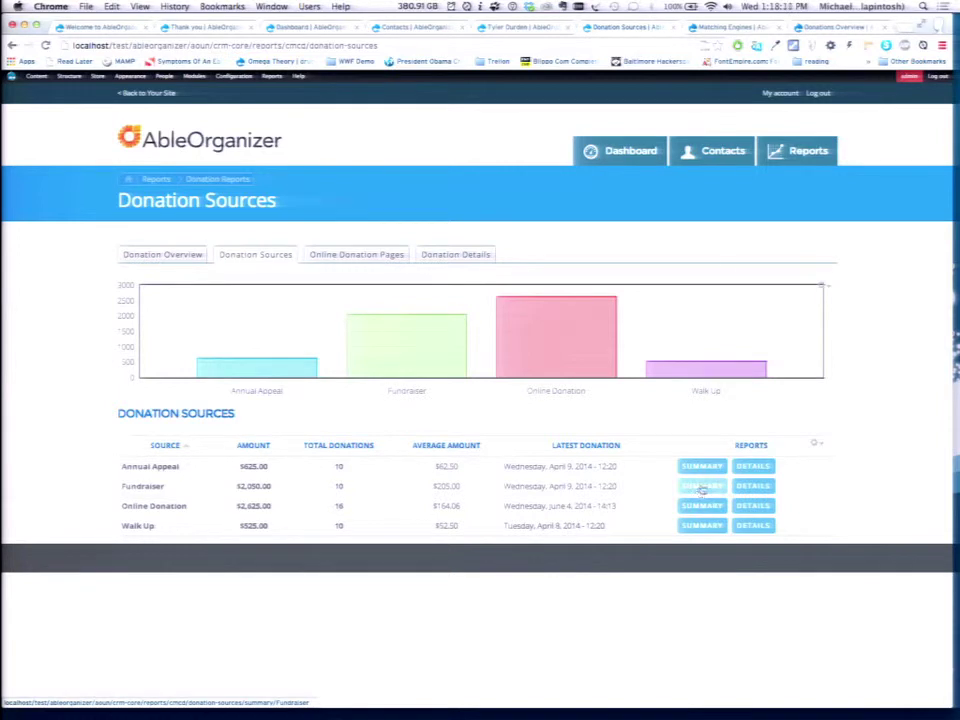
Open the Fundraiser source summary (10 donations, $2,050.00 total) and review its history charts.
left_click(702, 488)
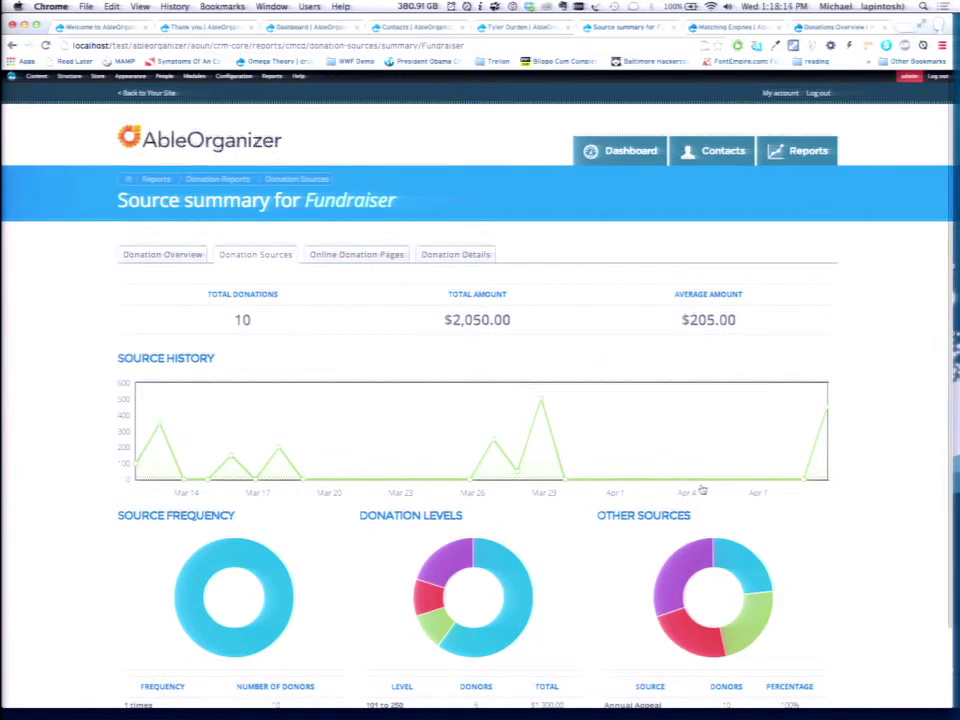
scroll(702, 488, "down", 2)
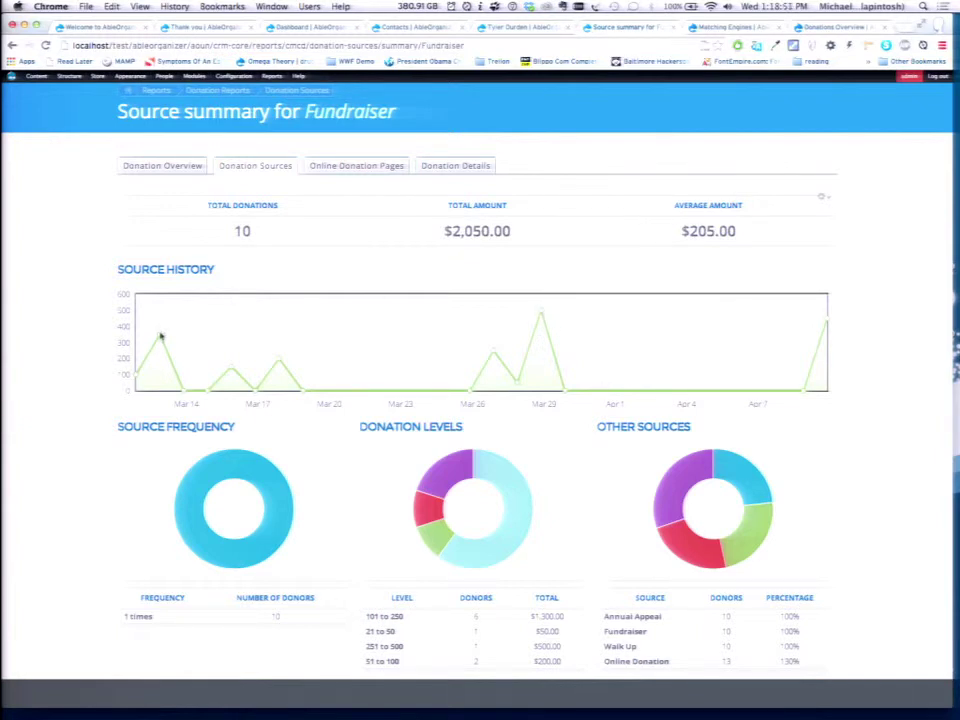
scroll(83, 441, "down", 1)
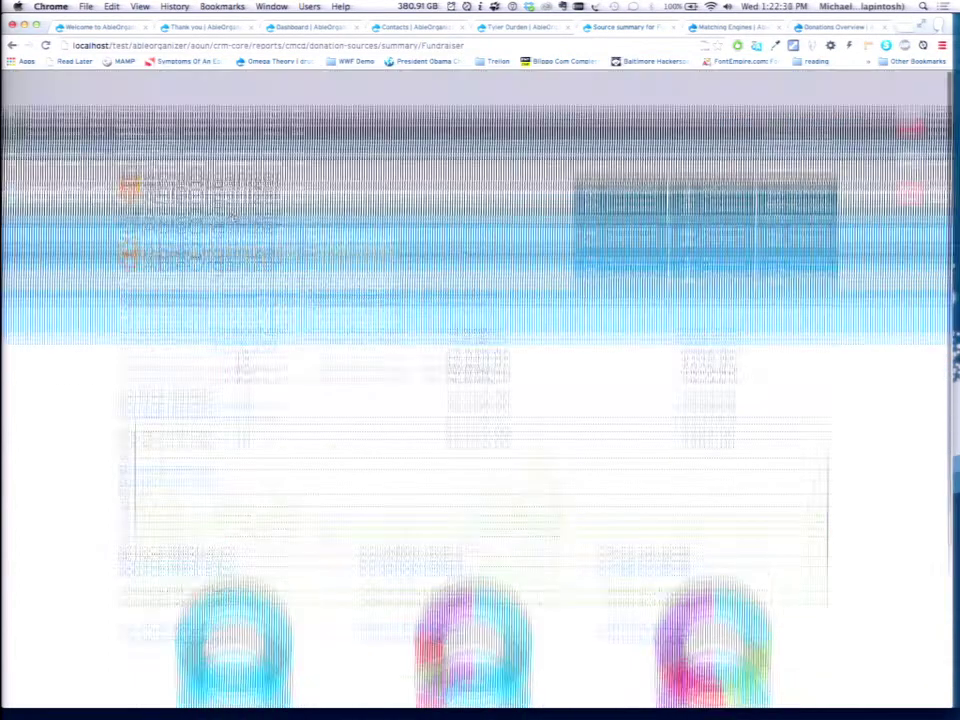
scroll(175, 162, "up", 3)
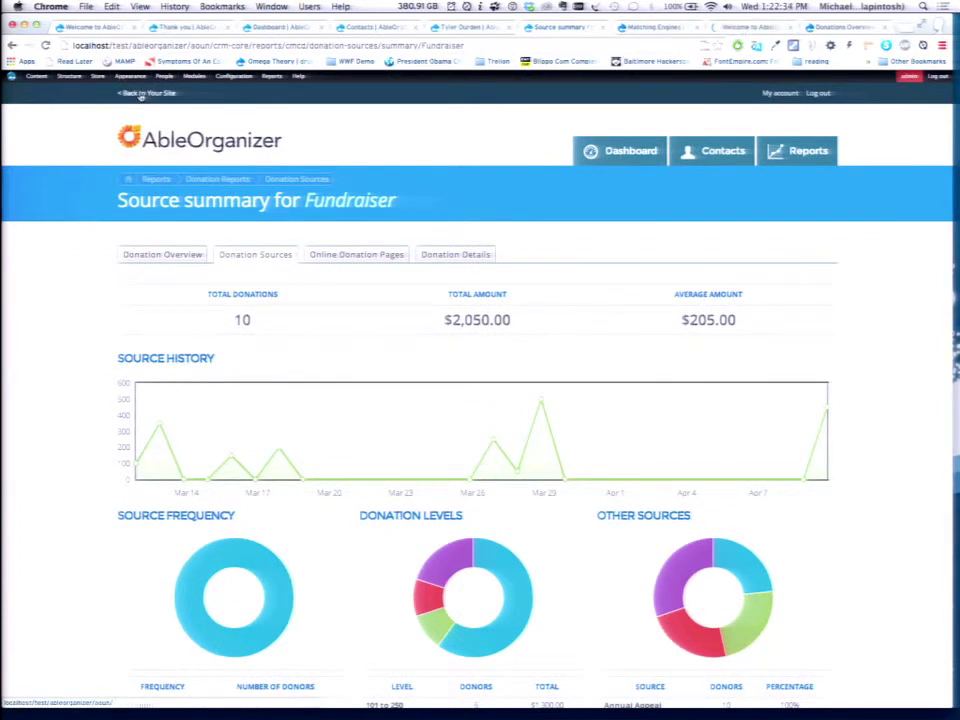
key("ctrl+Tab")
key("ctrl+Tab")
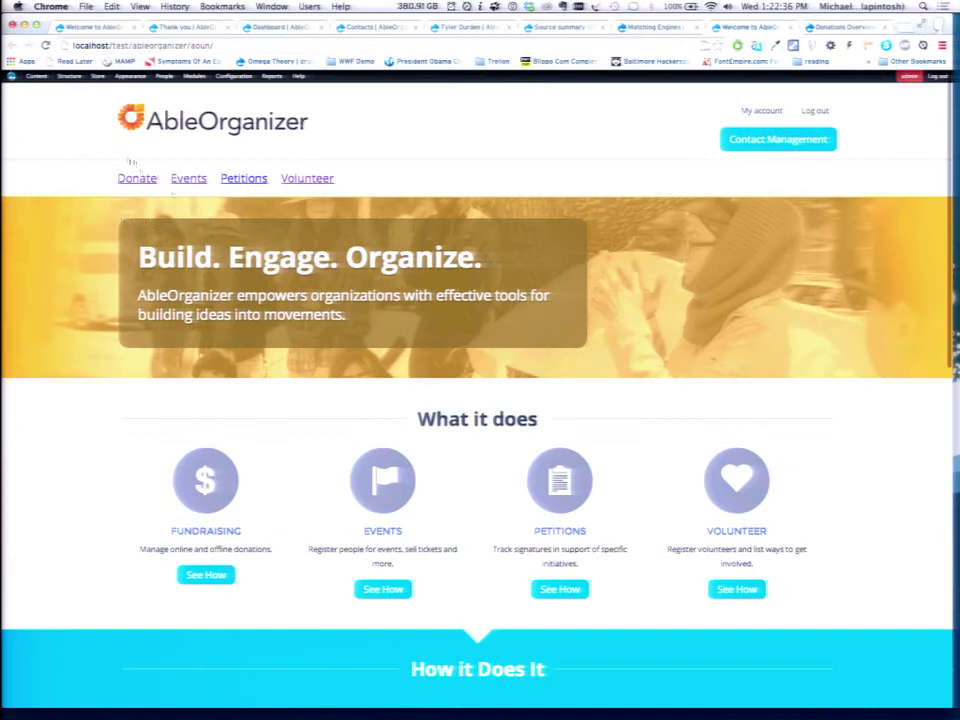
Go from the site's Ways to Donate page to the Online Donation Page preset to $25.
left_click(130, 179)
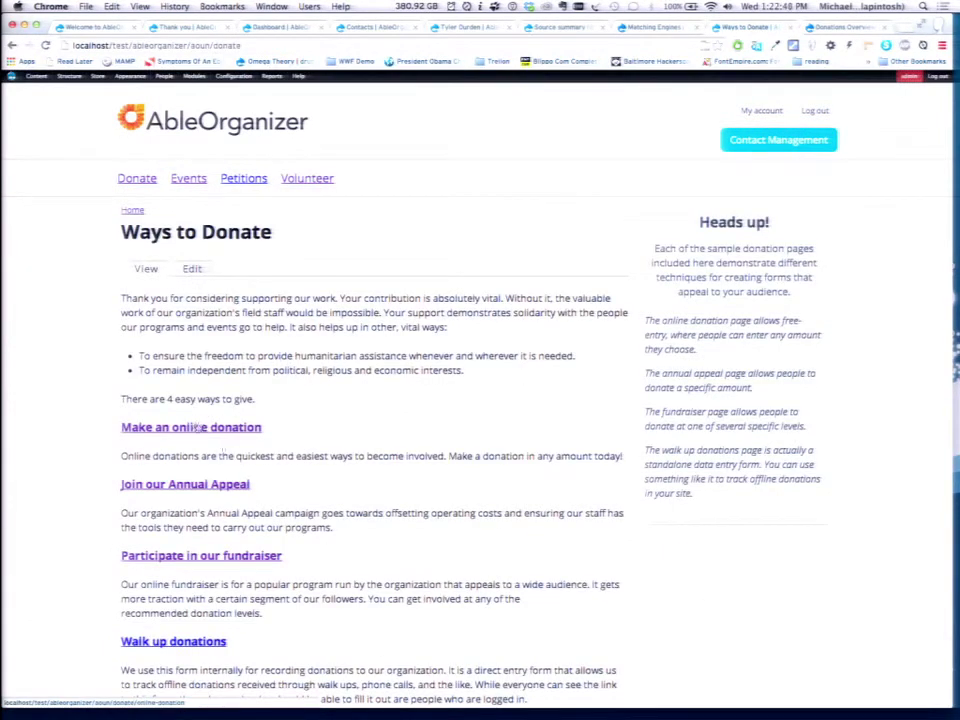
left_click(197, 428)
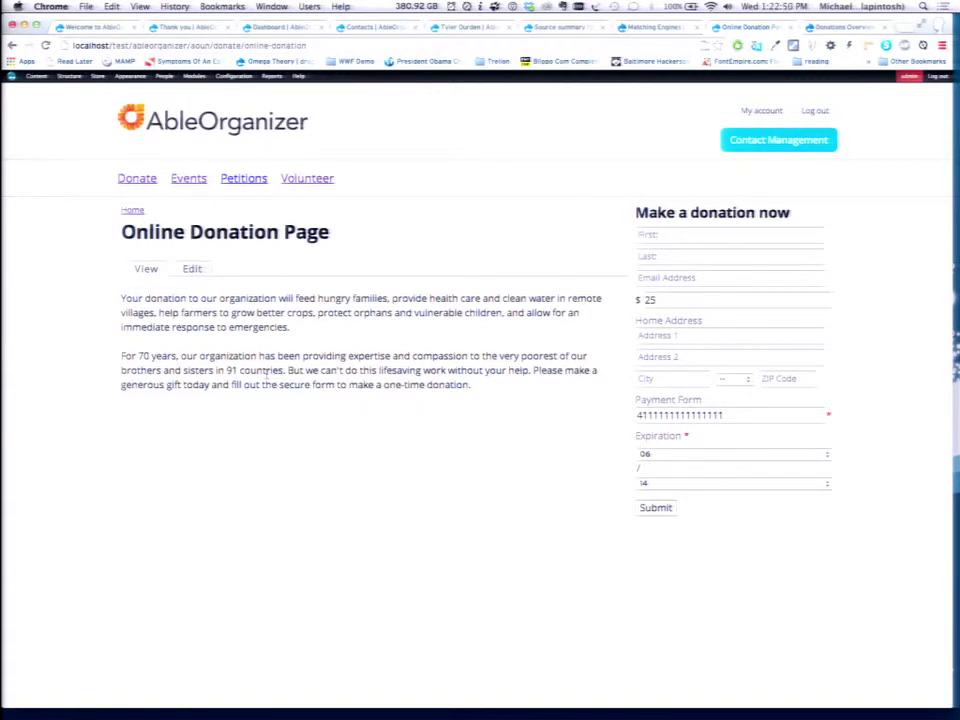
Open the Online Donation Page's edit form and scroll to its settings.
left_click(191, 268)
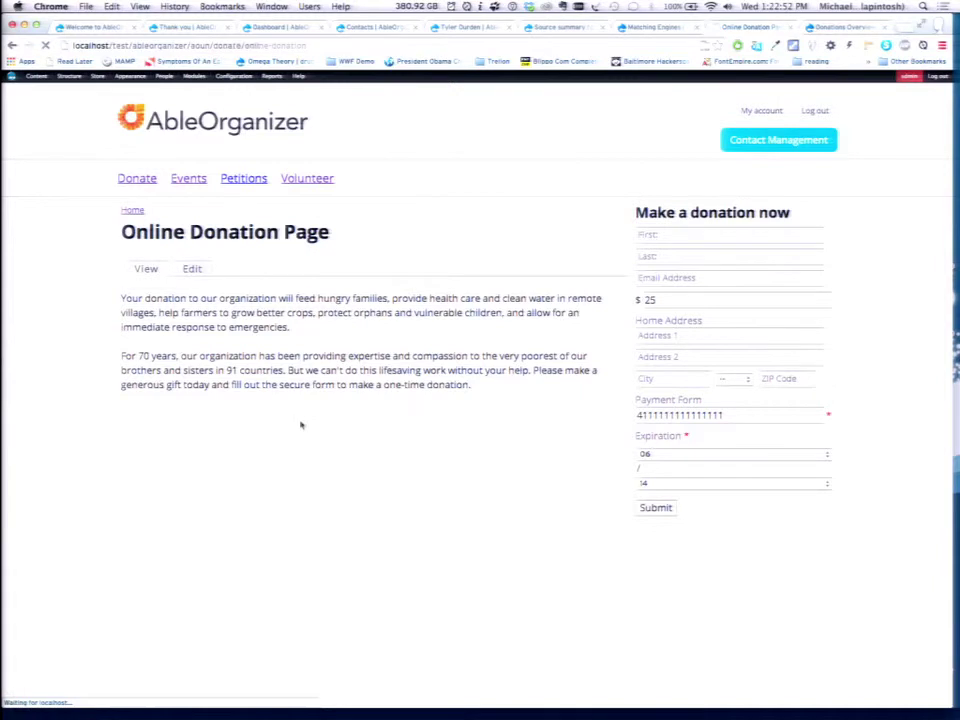
scroll(104, 466, "down", 3)
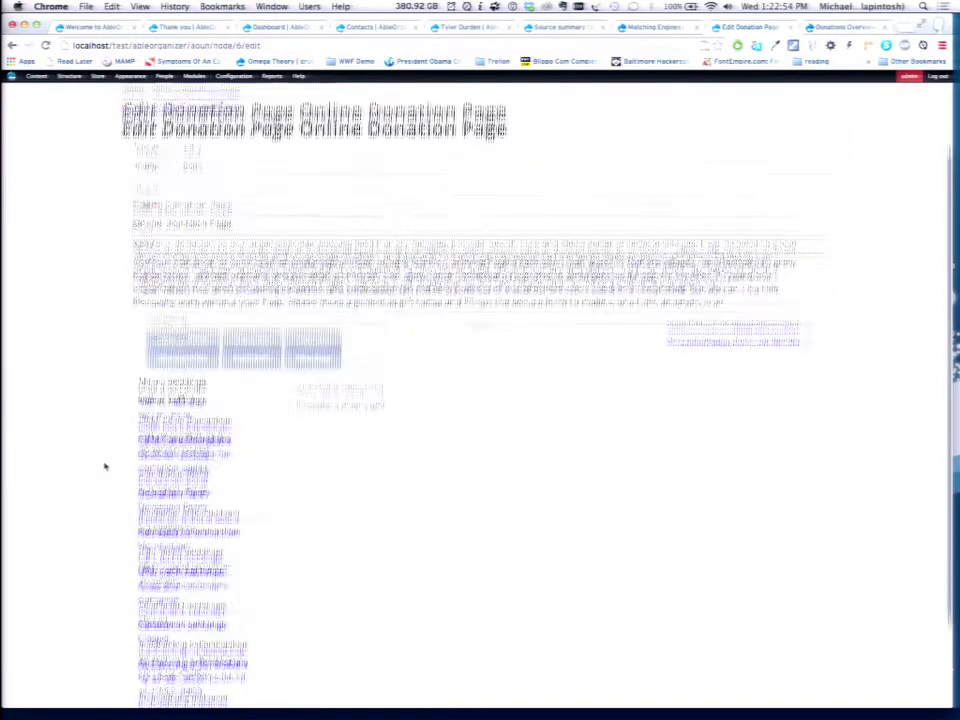
scroll(104, 466, "down", 2)
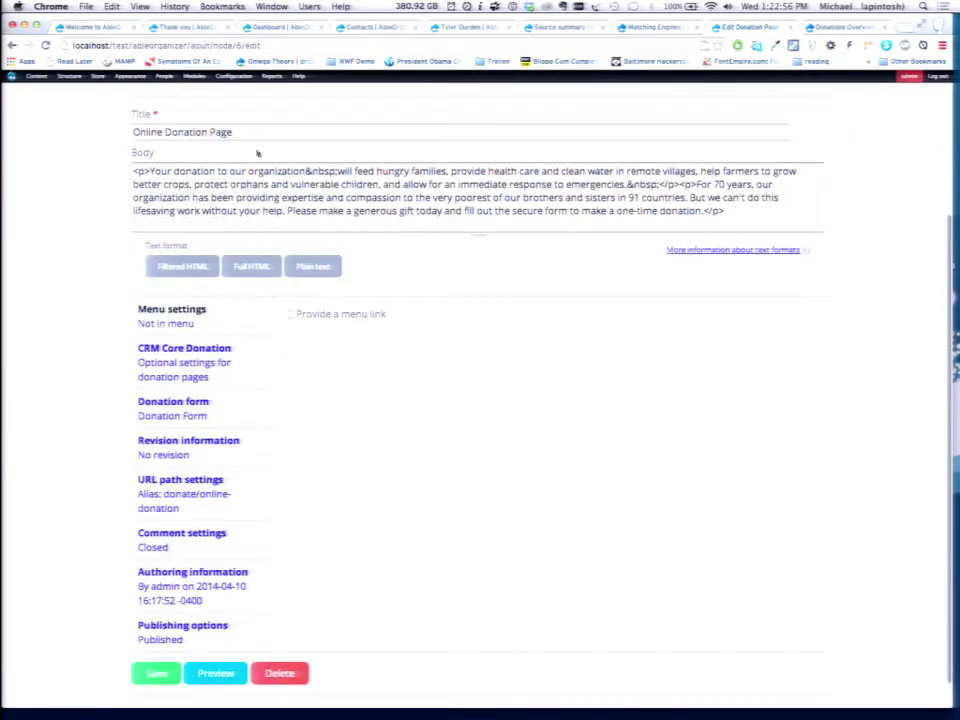
left_click(259, 133)
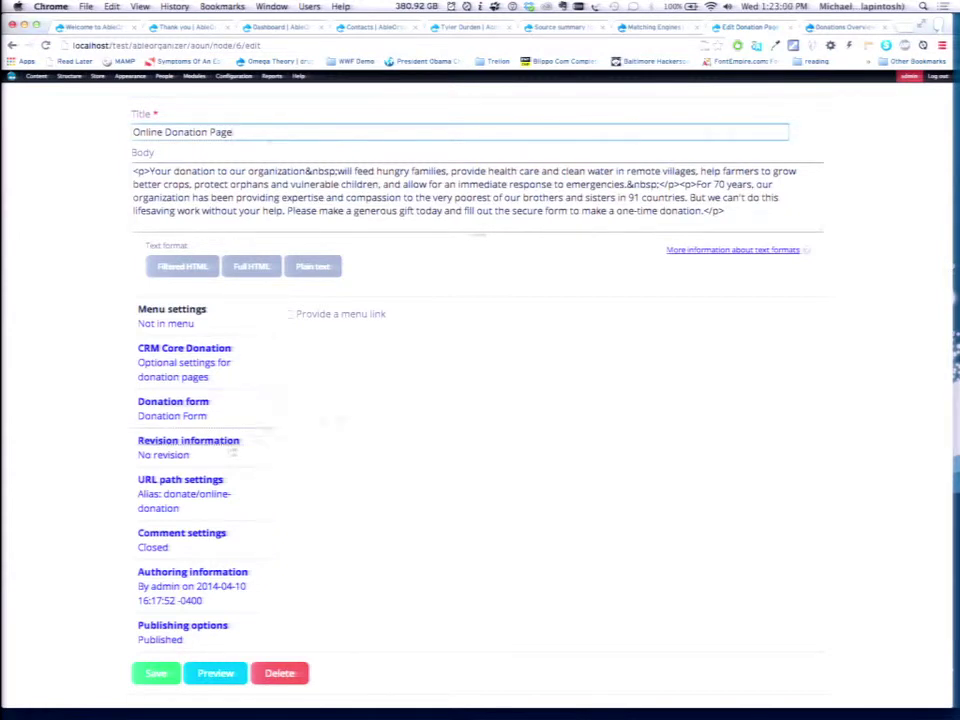
Check the Donation form profile options unchanged, then view the CRM Core Donation settings.
left_click(196, 414)
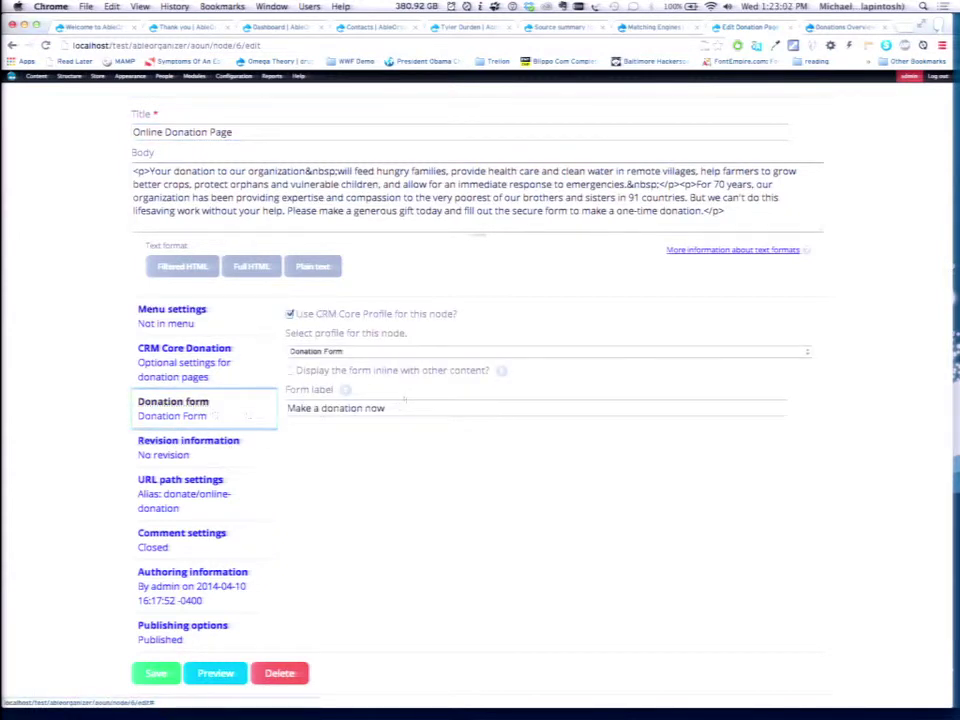
left_click(347, 351)
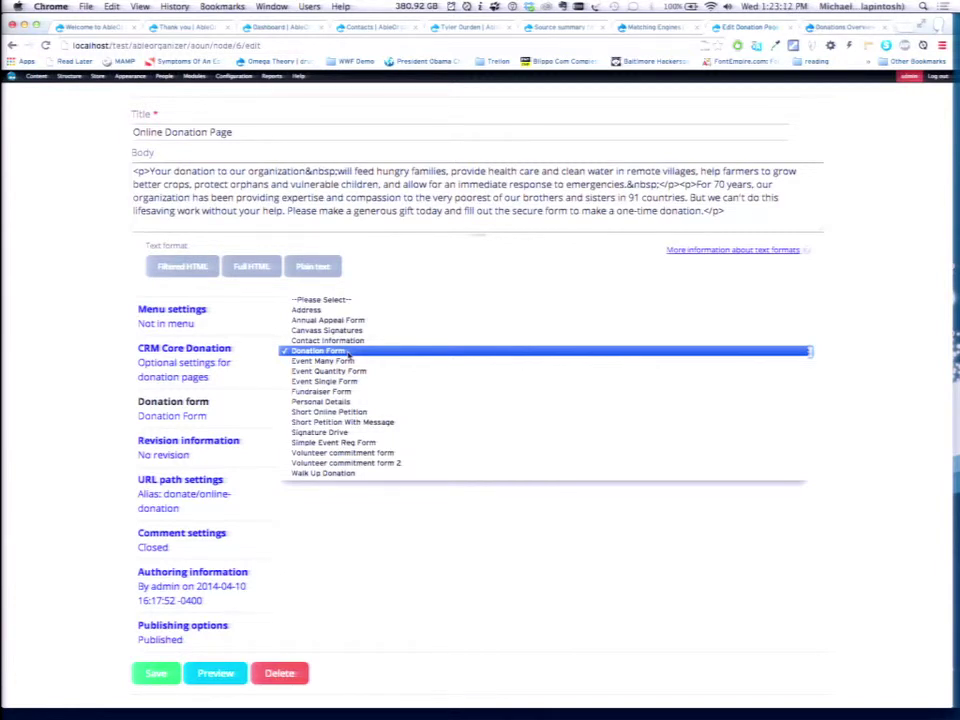
left_click(424, 550)
left_click(220, 364)
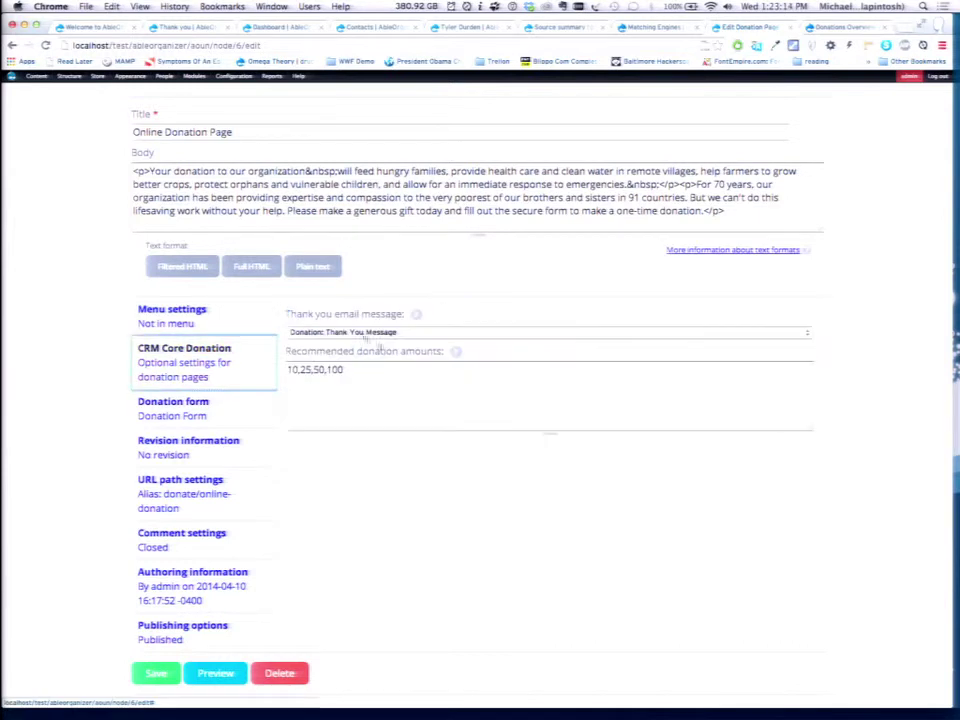
Keep 'Donation: Thank You Message' as the thank-you email and switch back to the Fundraiser summary tab.
left_click(362, 333)
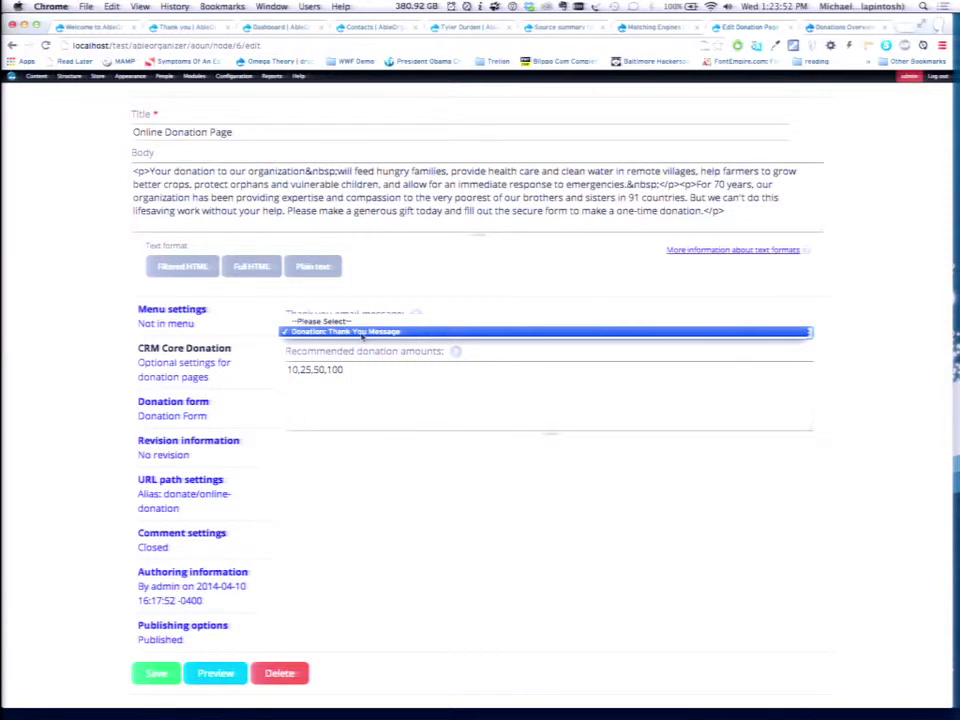
left_click(441, 501)
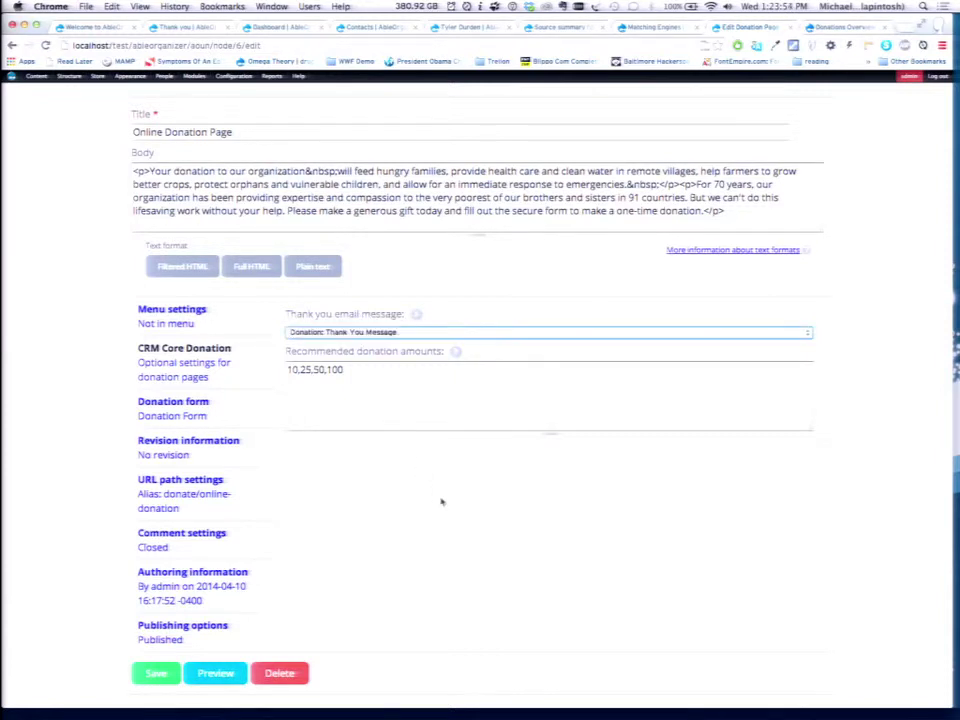
key("super+alt+Left")
key("super+alt+Left")
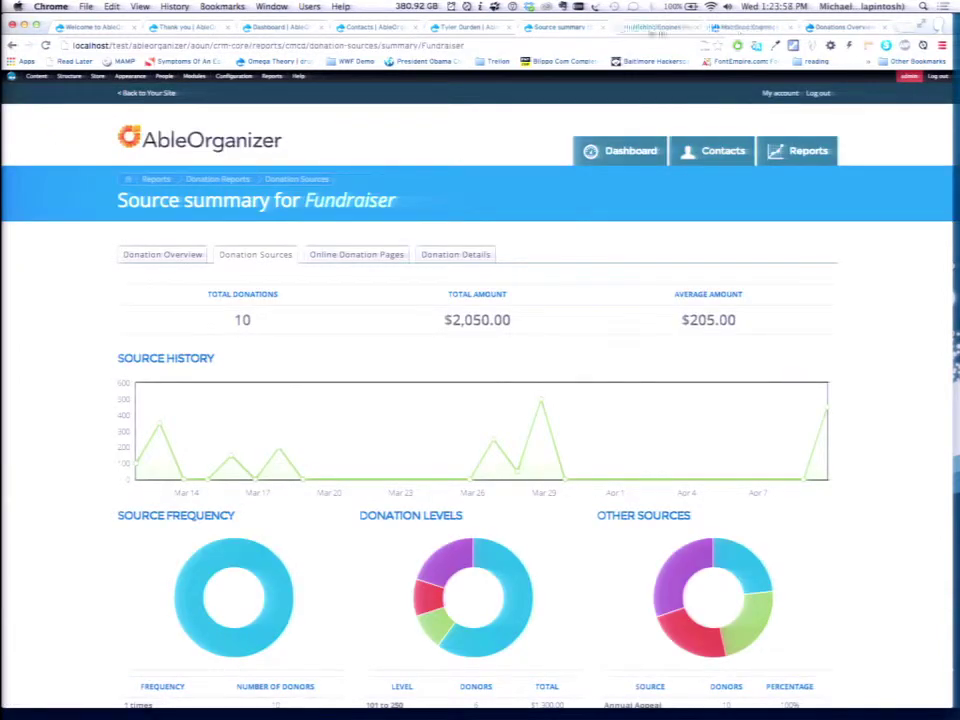
left_click_drag(713, 26, 640, 26)
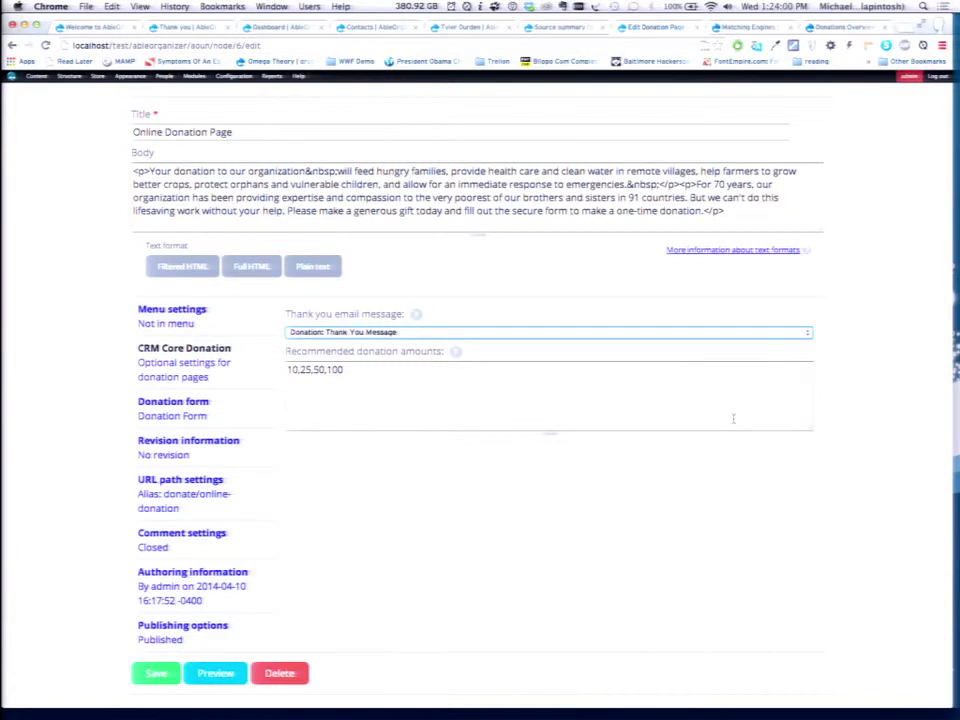
key("super+alt+Left")
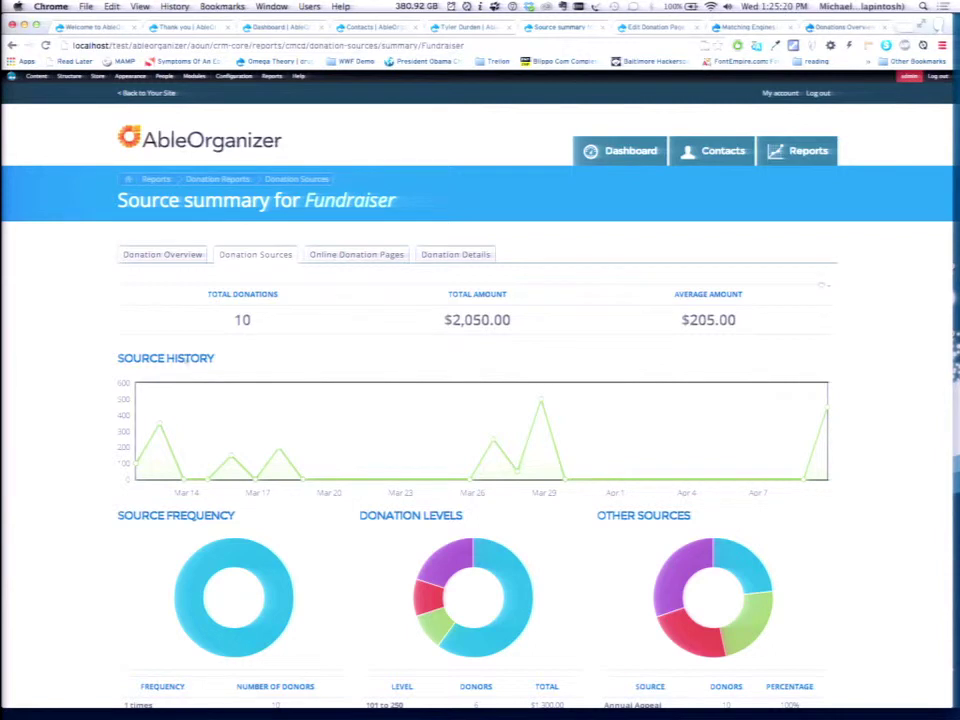
Choose Add content from the admin toolbar's Content menu.
mouse_move(38, 79)
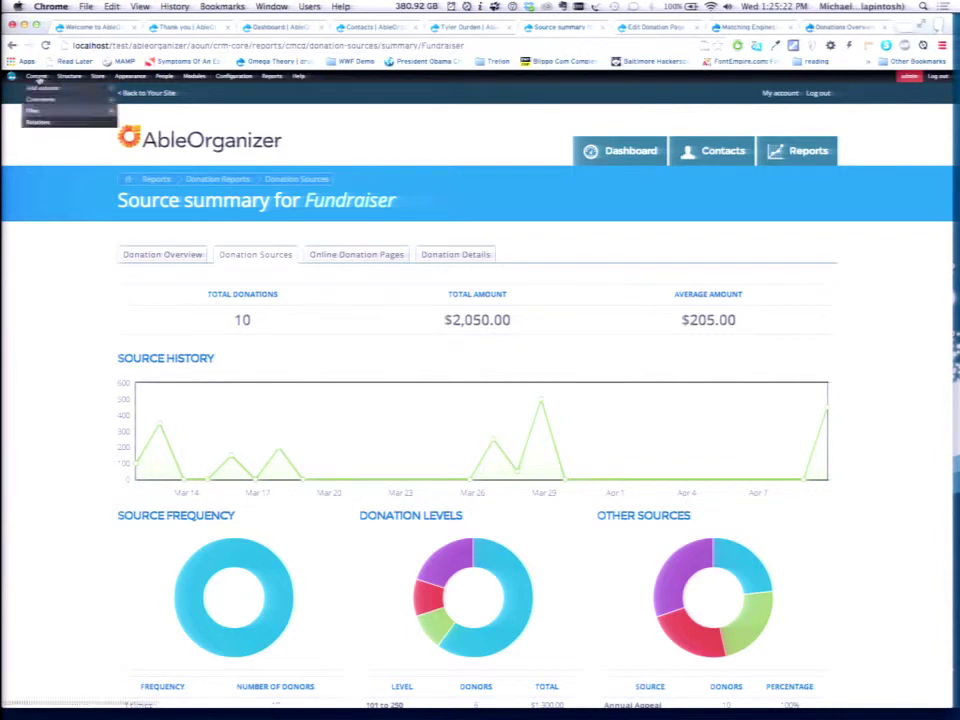
left_click(40, 88)
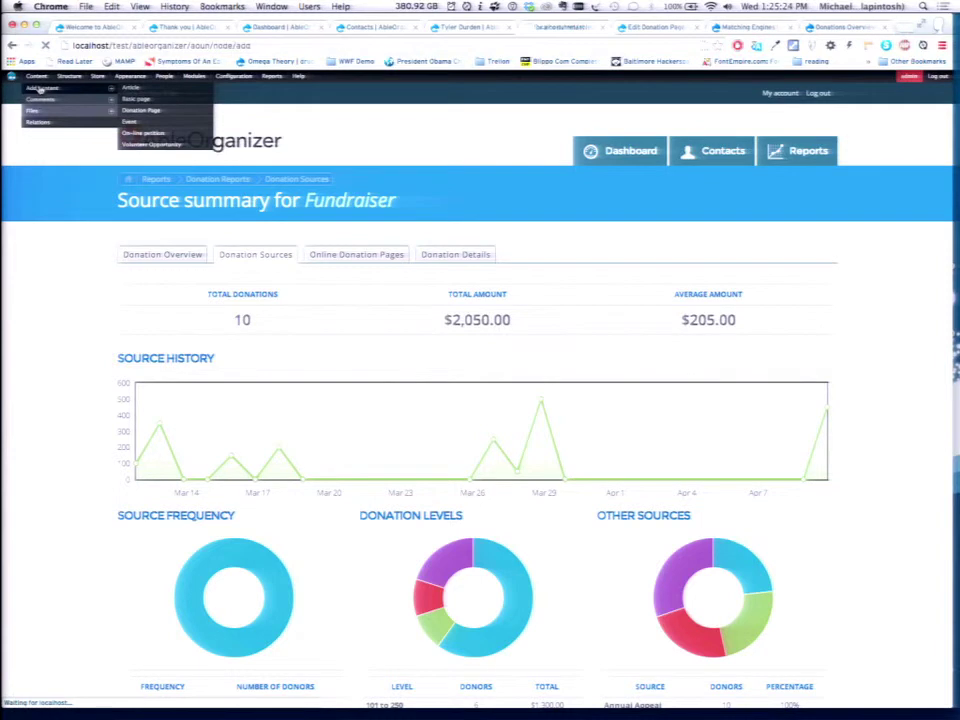
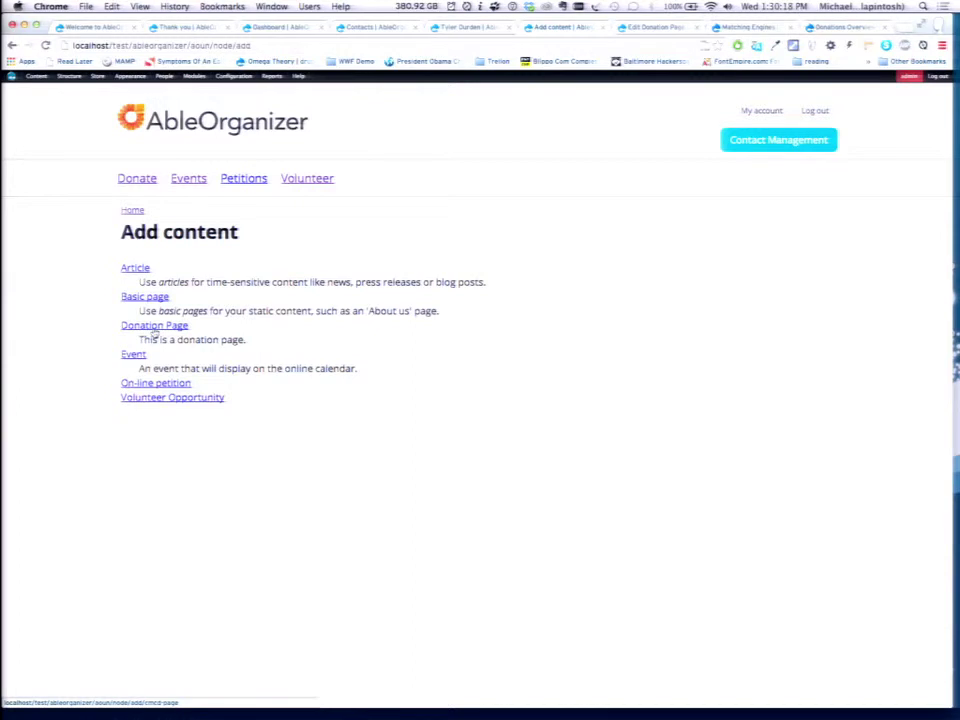
Go to the home page and open CRM Core's contact types list (Individual, Organization, Household).
left_click(160, 120)
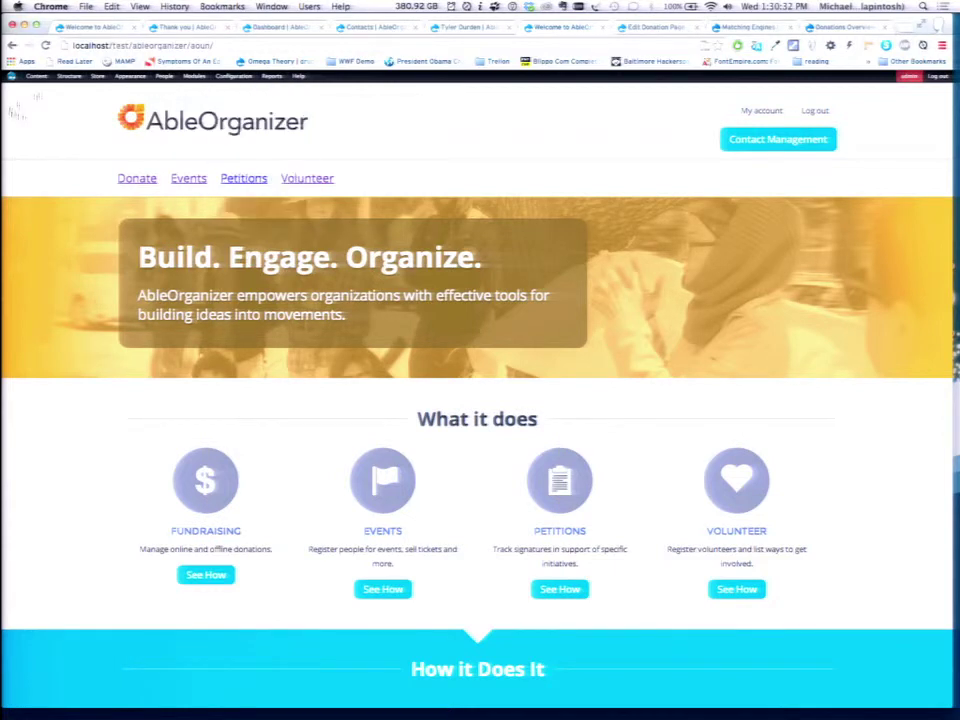
mouse_move(62, 107)
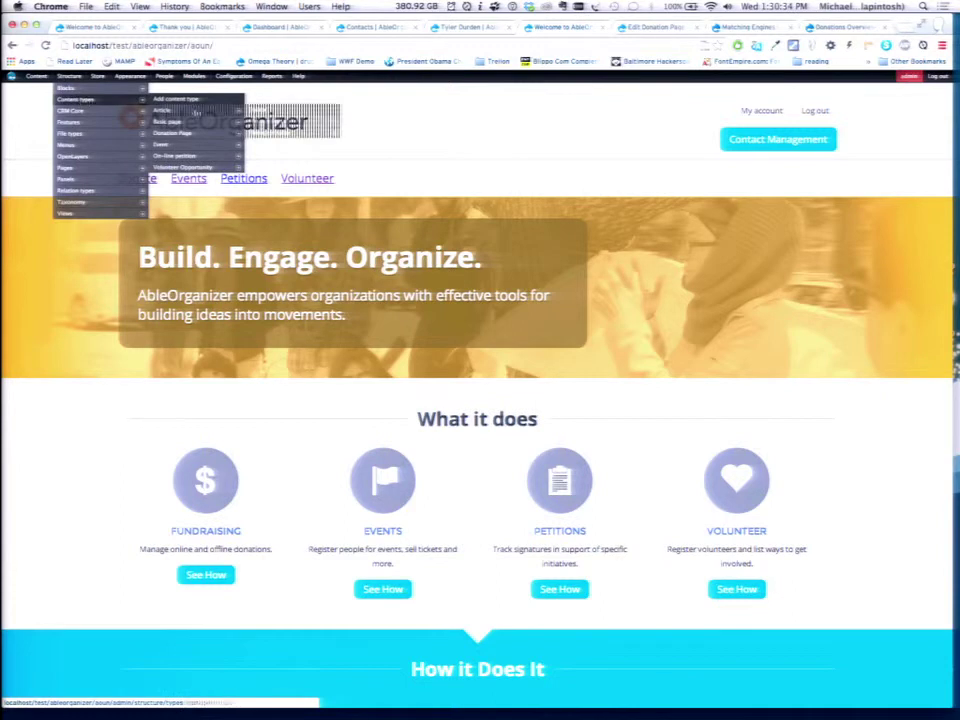
left_click(78, 112)
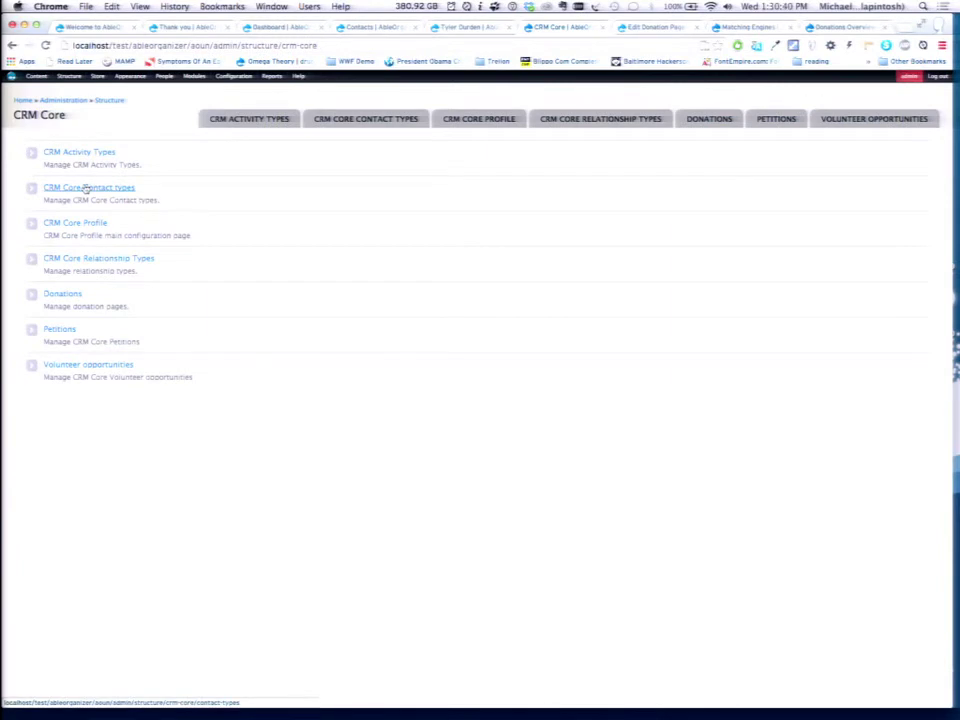
left_click(86, 188)
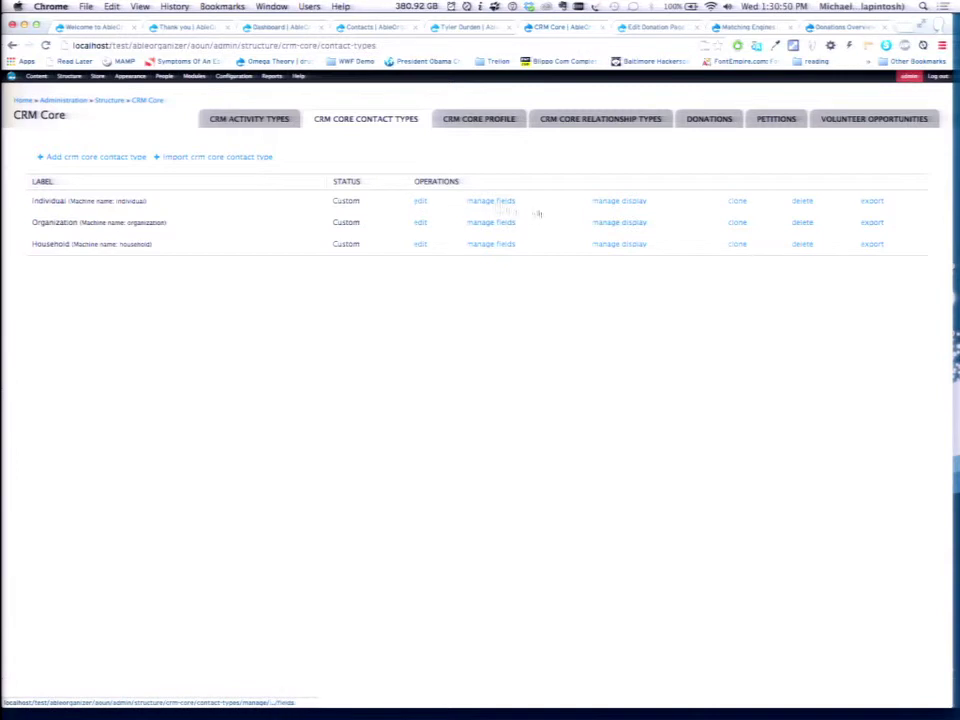
Review the Individual contact type's fields, from email and phone through Geofield, then return home.
left_click(483, 202)
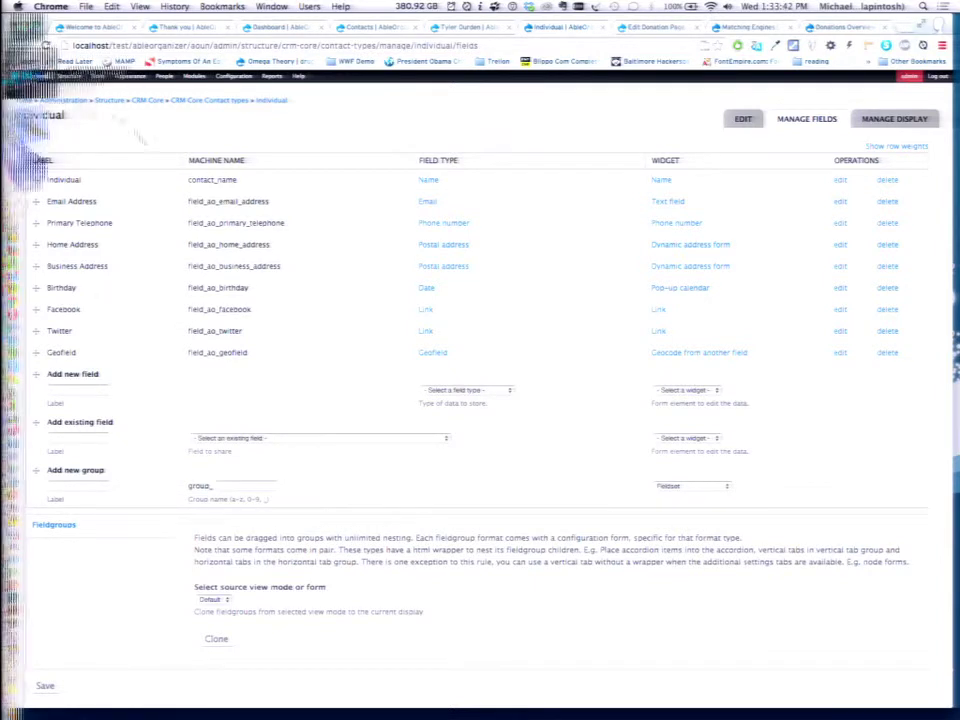
left_click(22, 102)
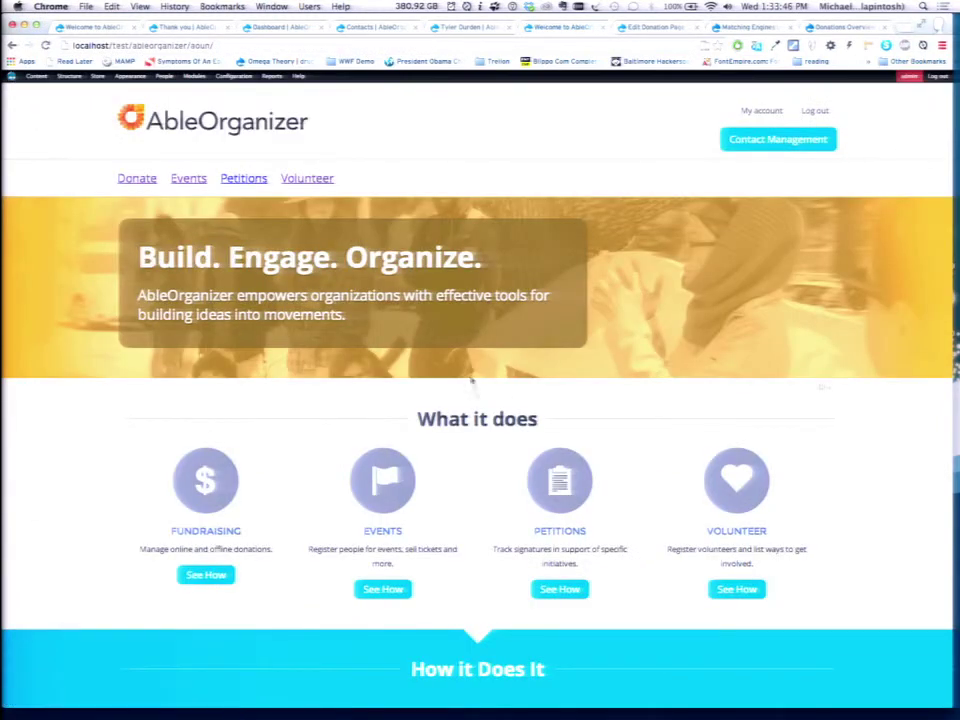
Go through the Ways to Donate page to the online donation form with its $25 amount.
scroll(472, 380, "down", 5)
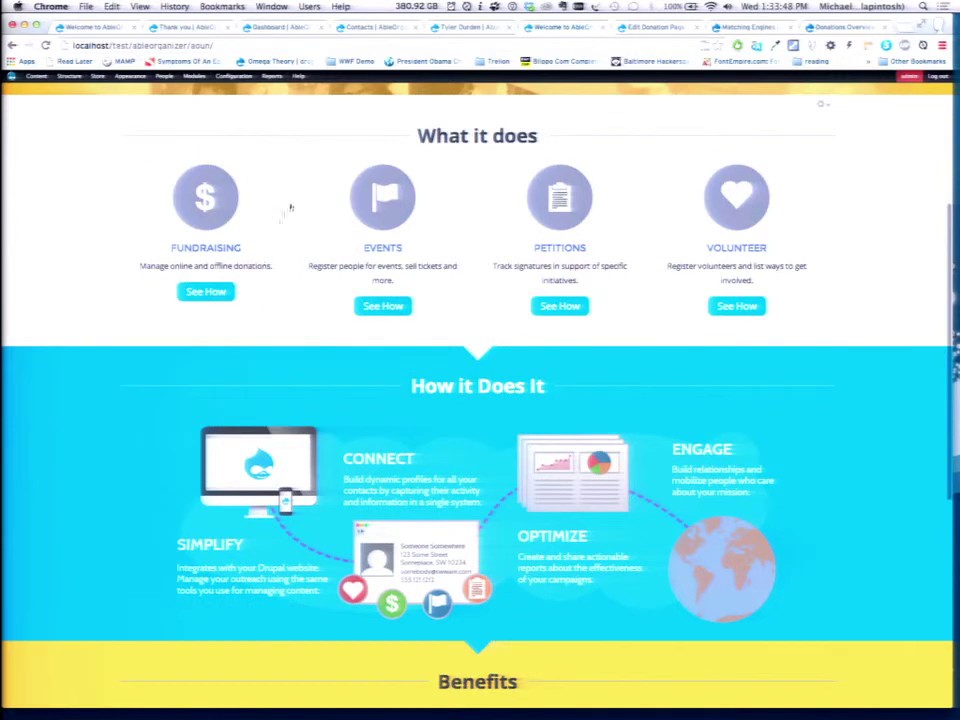
scroll(289, 208, "up", 5)
left_click(134, 178)
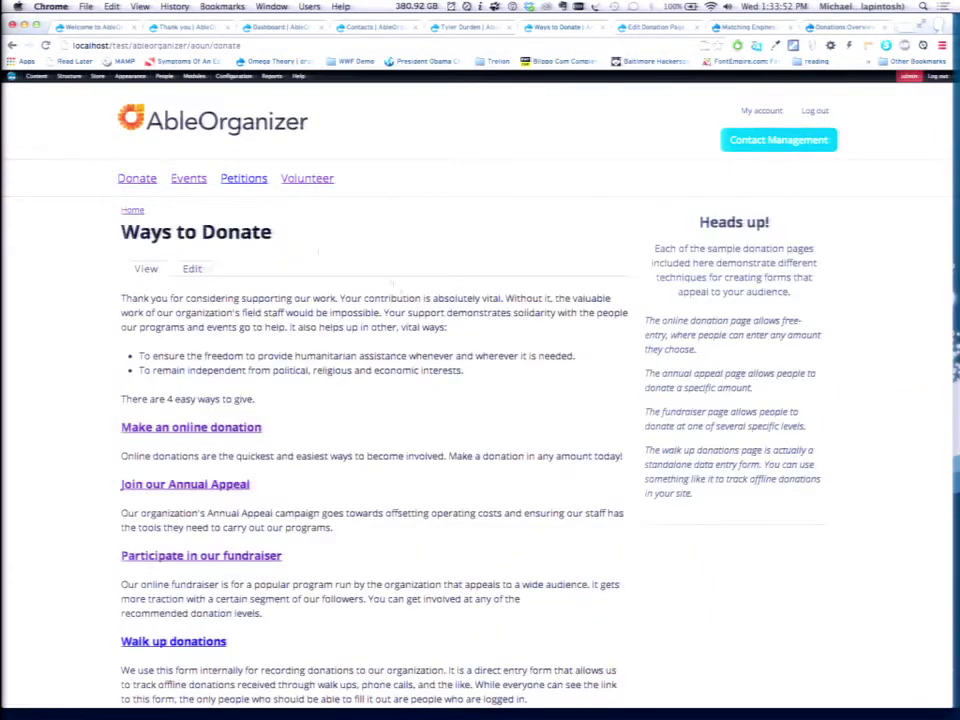
scroll(394, 302, "down", 1)
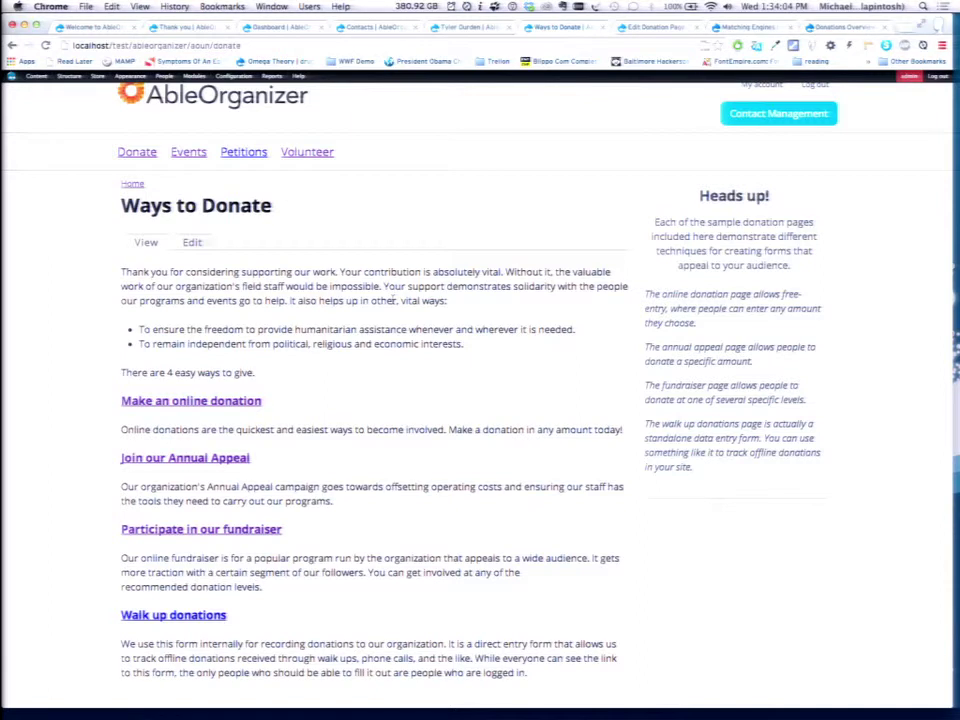
left_click(234, 402)
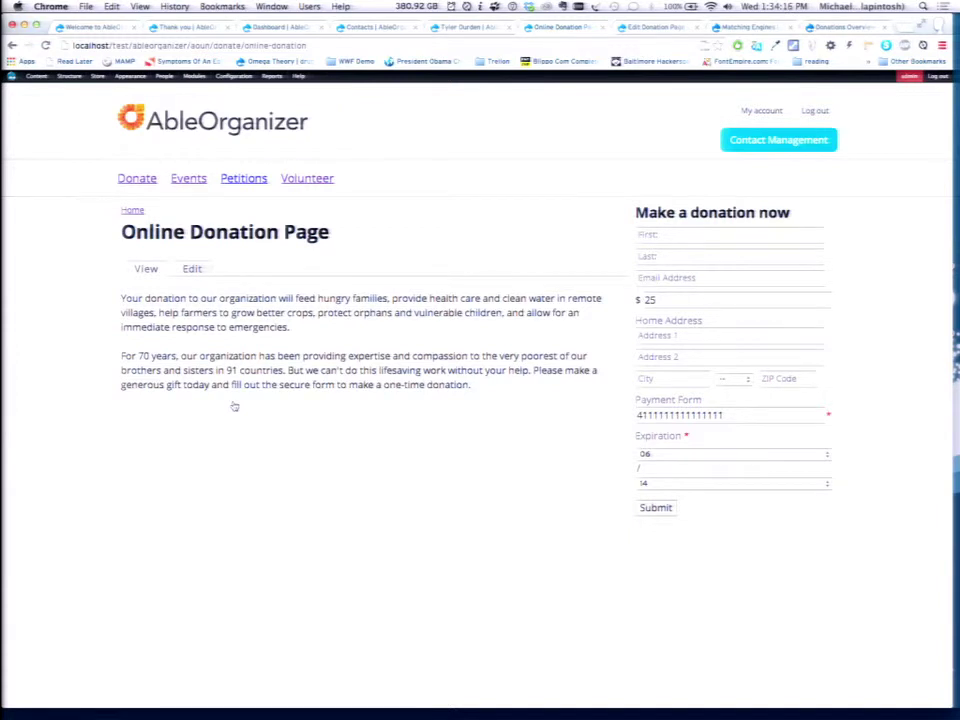
Select the $25 donation amount, then go back to the Ways to Donate page.
double_click(672, 300)
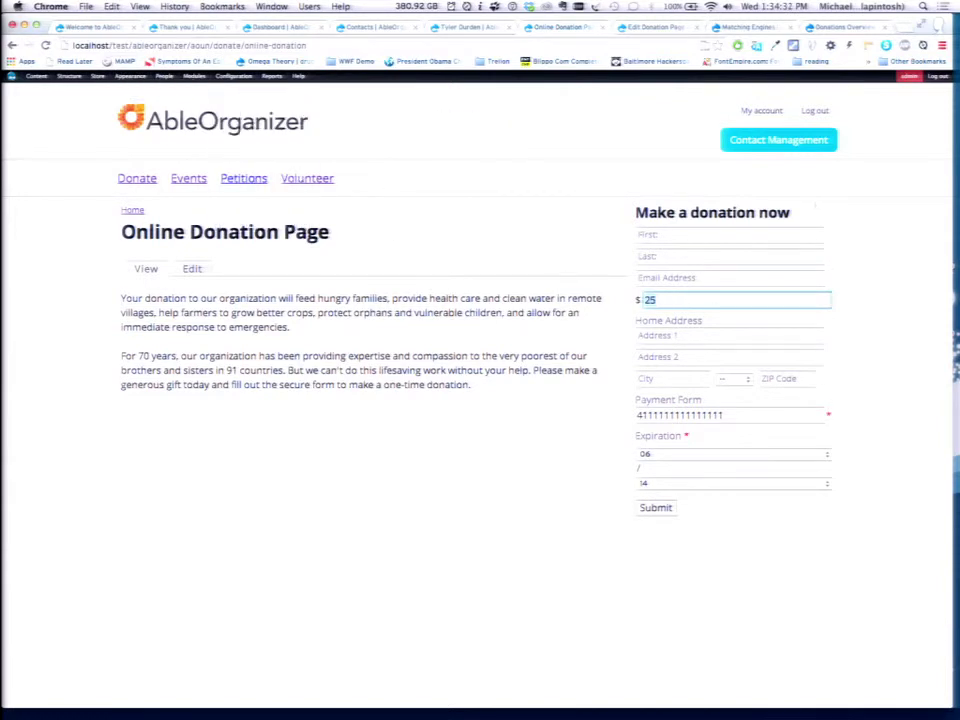
key("super+bracketleft")
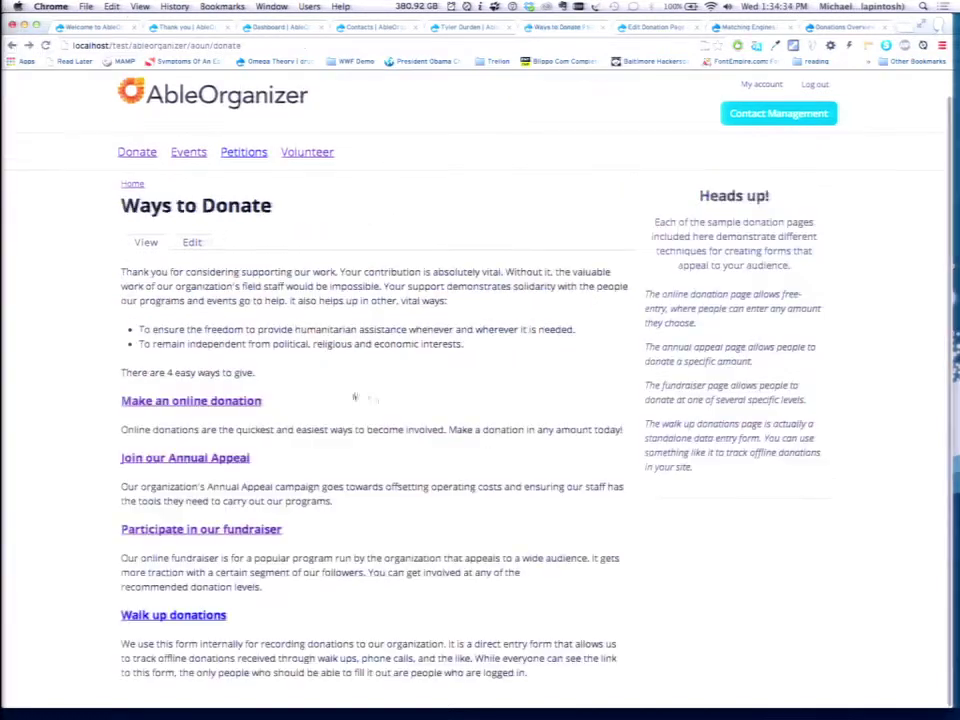
Preview the Annual Appeal donation page and return to Ways to Donate.
left_click(215, 458)
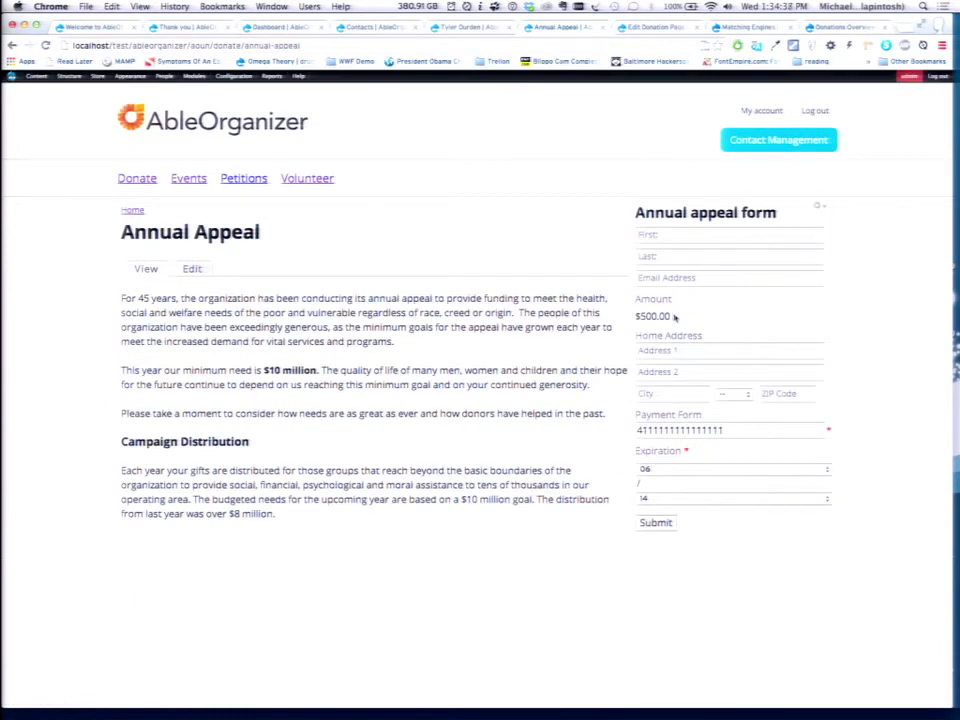
left_click_drag(673, 316, 705, 322)
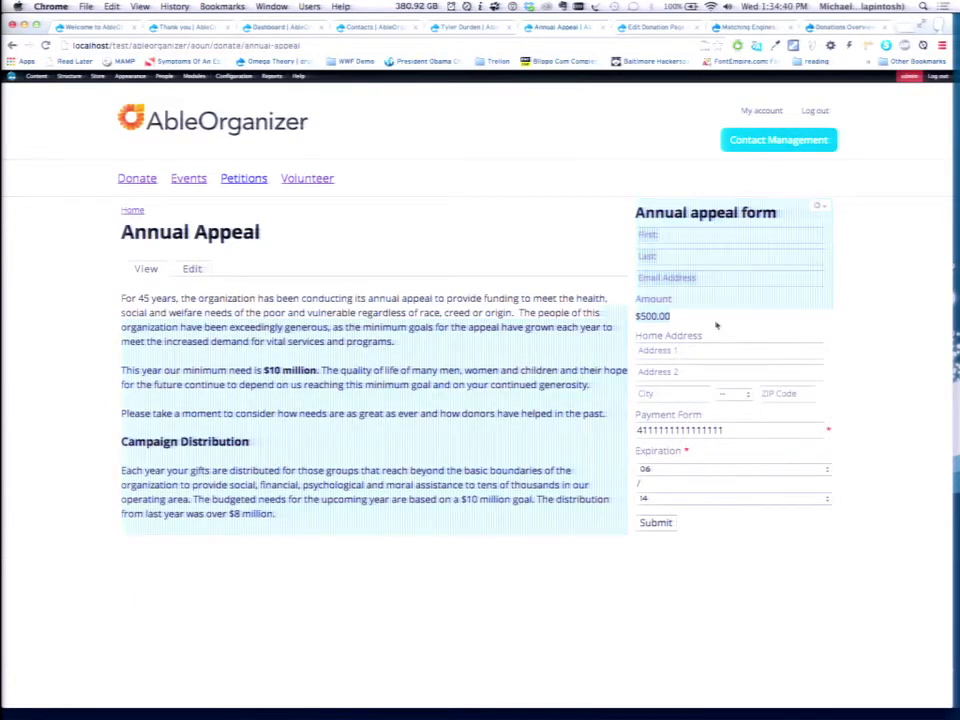
left_click(716, 325)
left_click(12, 45)
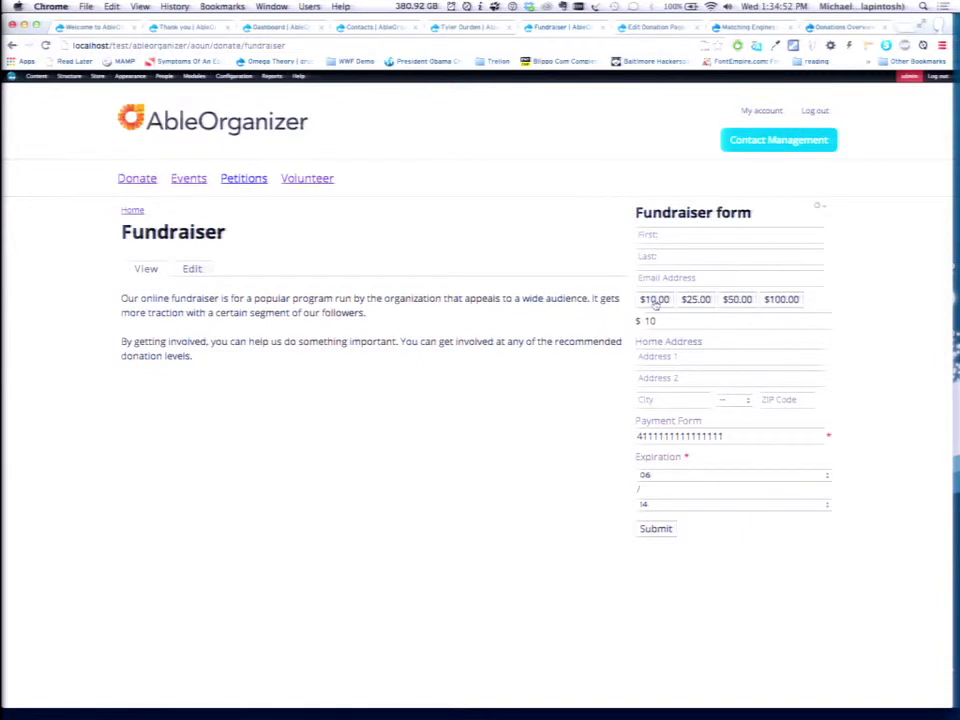
Try the fundraiser's $25, $50 and $100 amounts, then open the Events list.
left_click(696, 300)
left_click(737, 300)
left_click(783, 301)
left_click(188, 178)
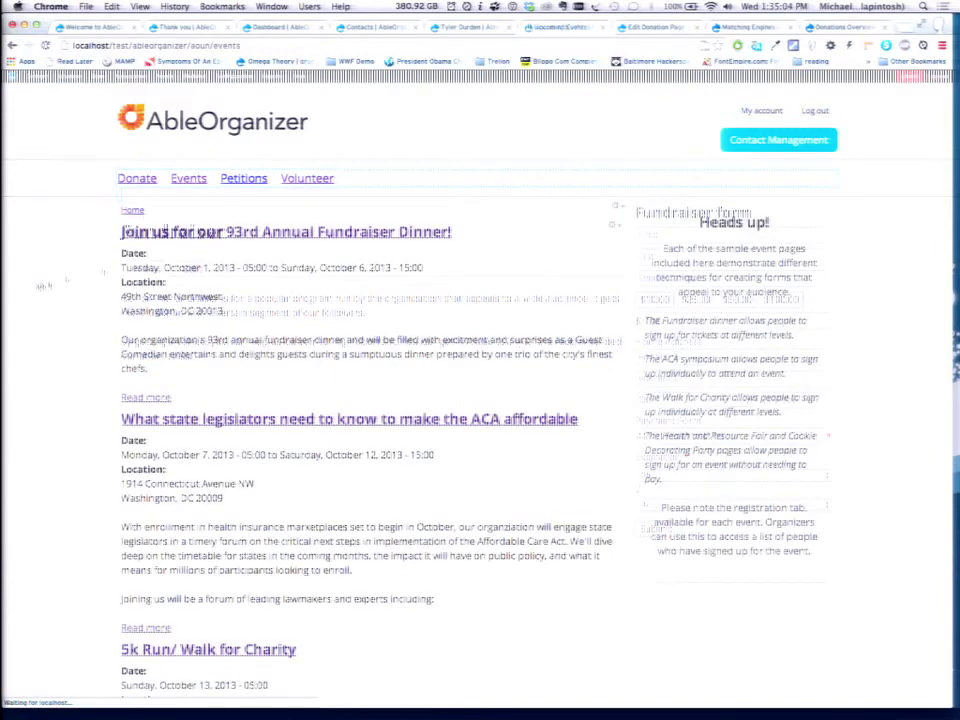
Set one Donor ticket on the Annual Fundraiser Dinner form for a $50.00 total, then return to events.
left_click(307, 229)
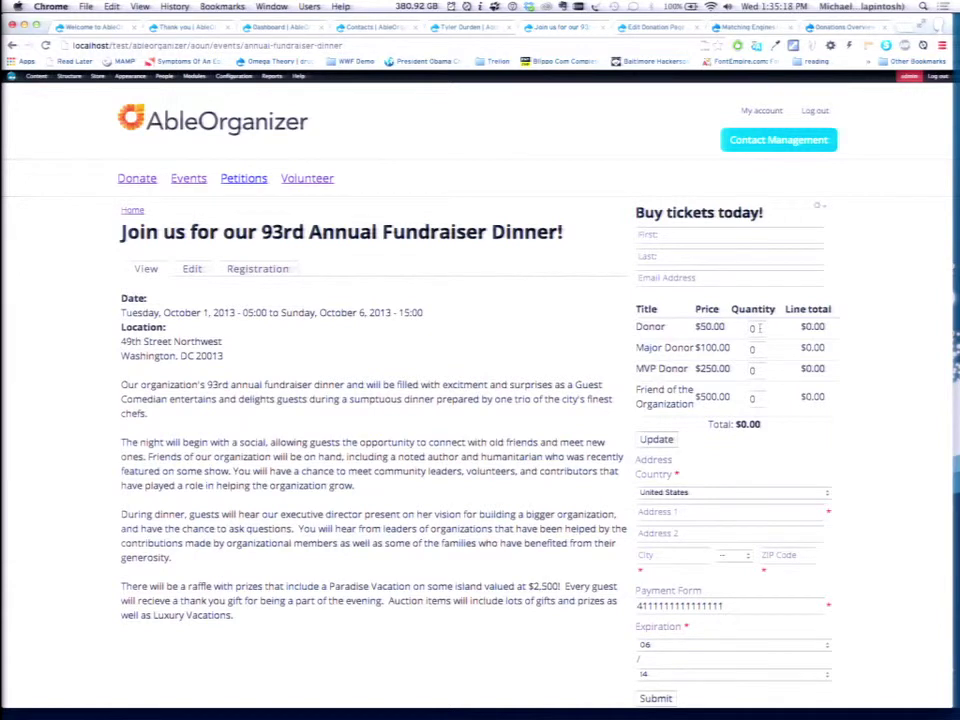
left_click(758, 327)
left_click(655, 441)
double_click(752, 329)
type("1")
left_click(656, 440)
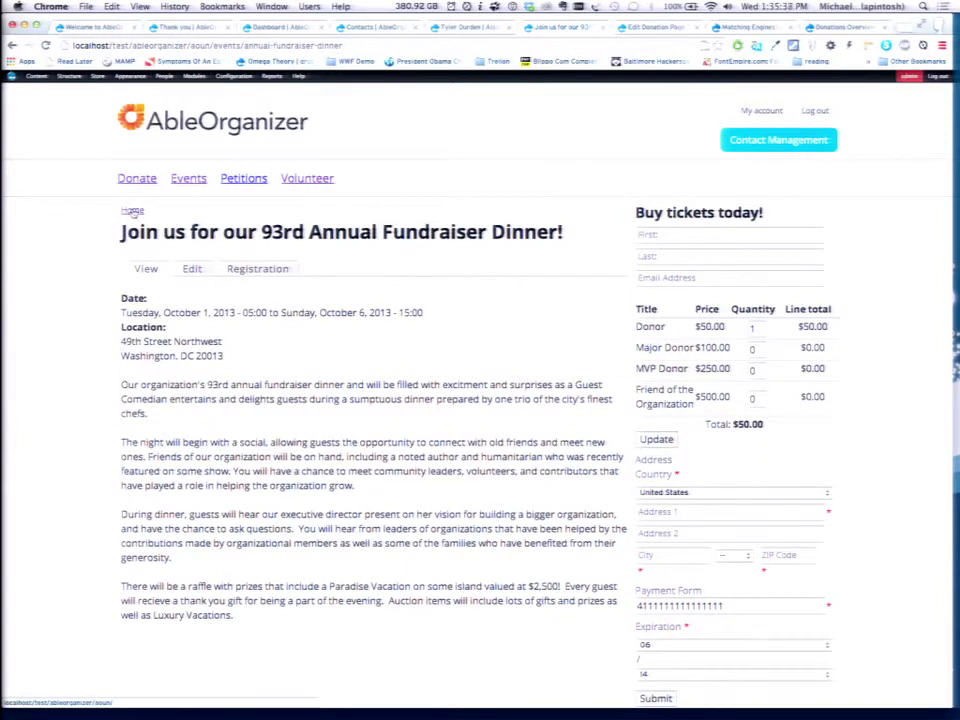
left_click(12, 45)
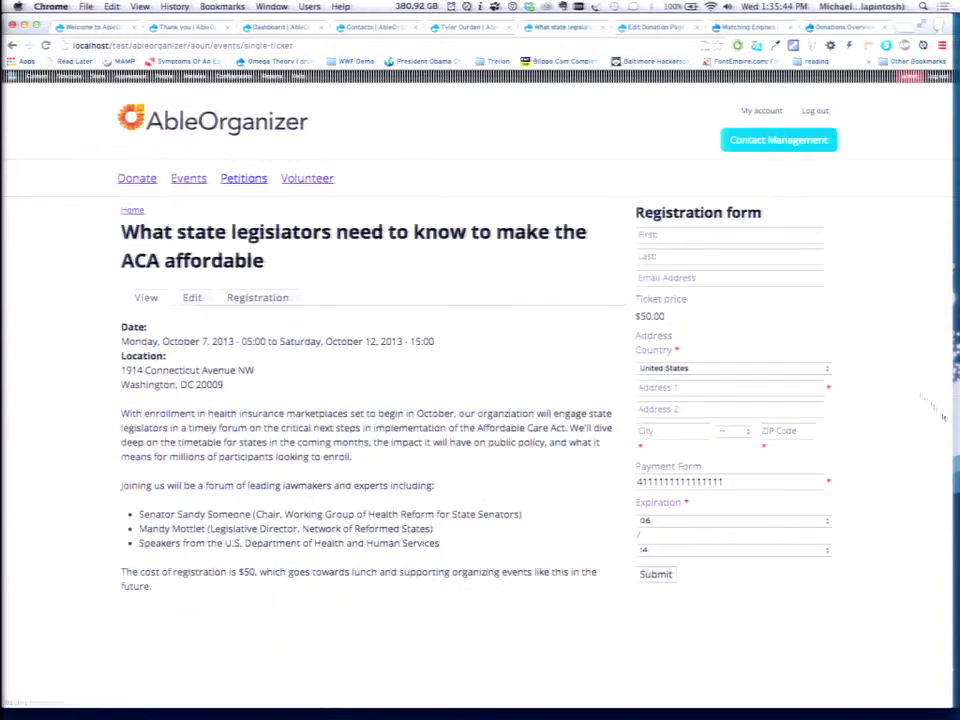
Return to the events list and cycle browser tabs over to the Matching Engines settings.
left_click(12, 45)
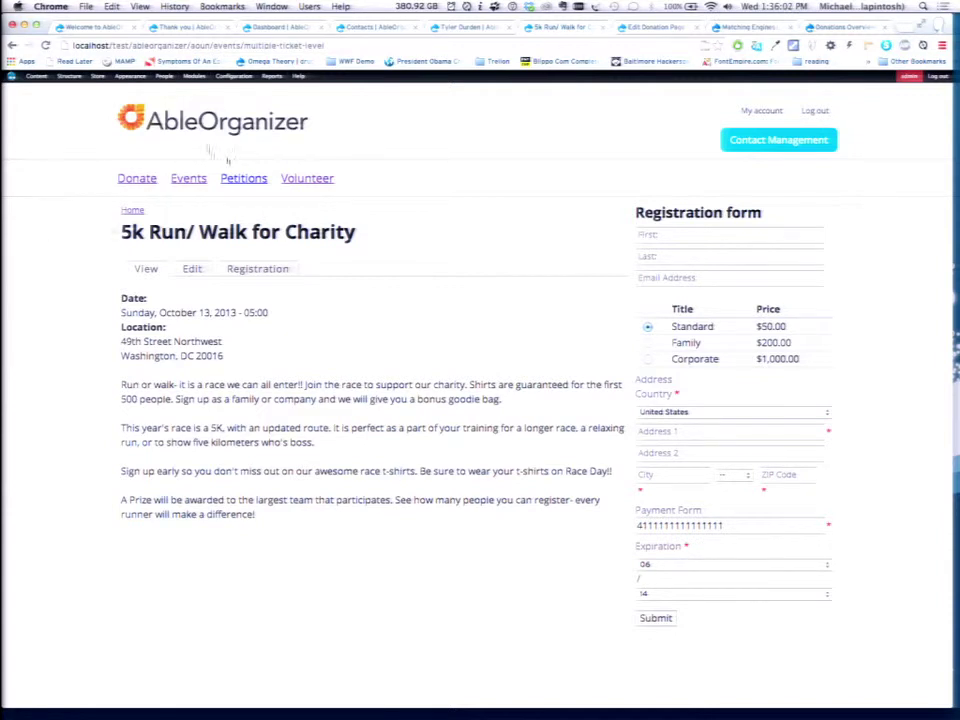
mouse_move(68, 76)
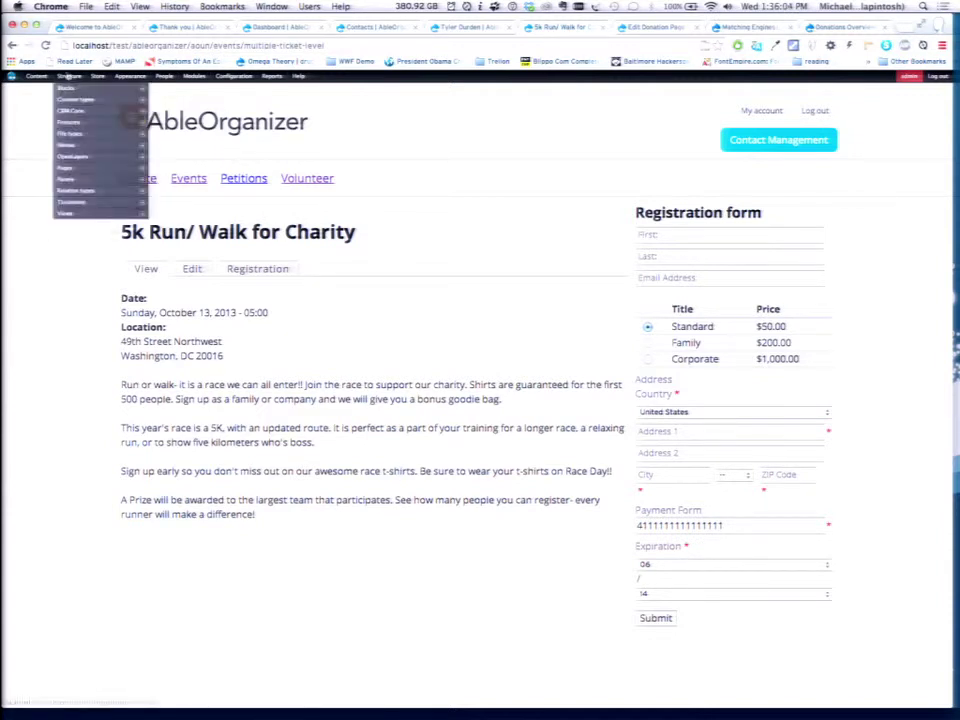
mouse_move(70, 122)
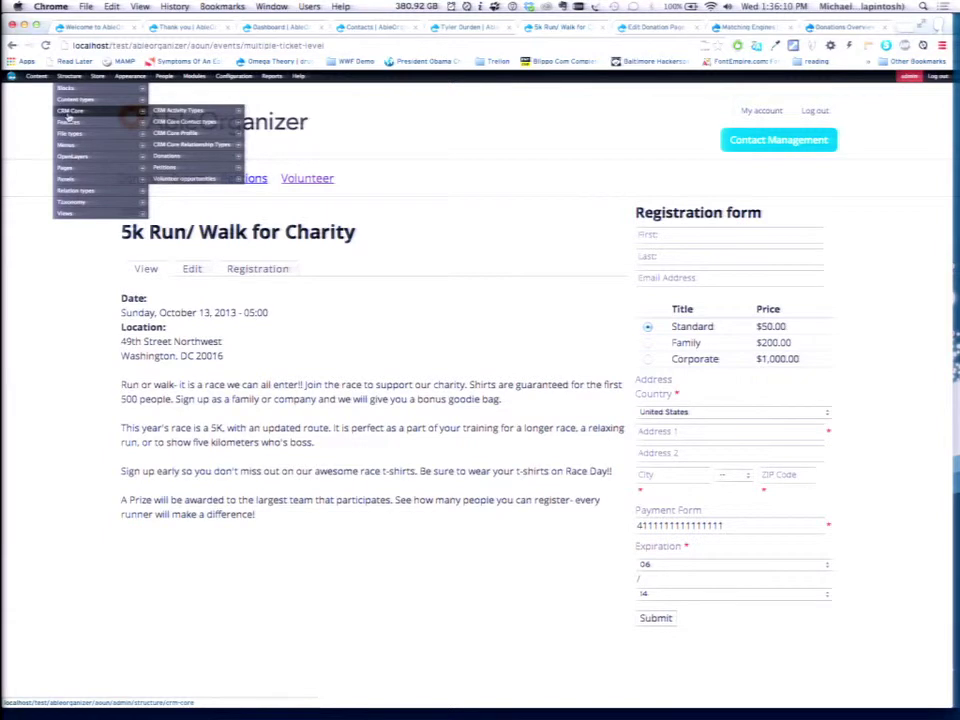
mouse_move(196, 113)
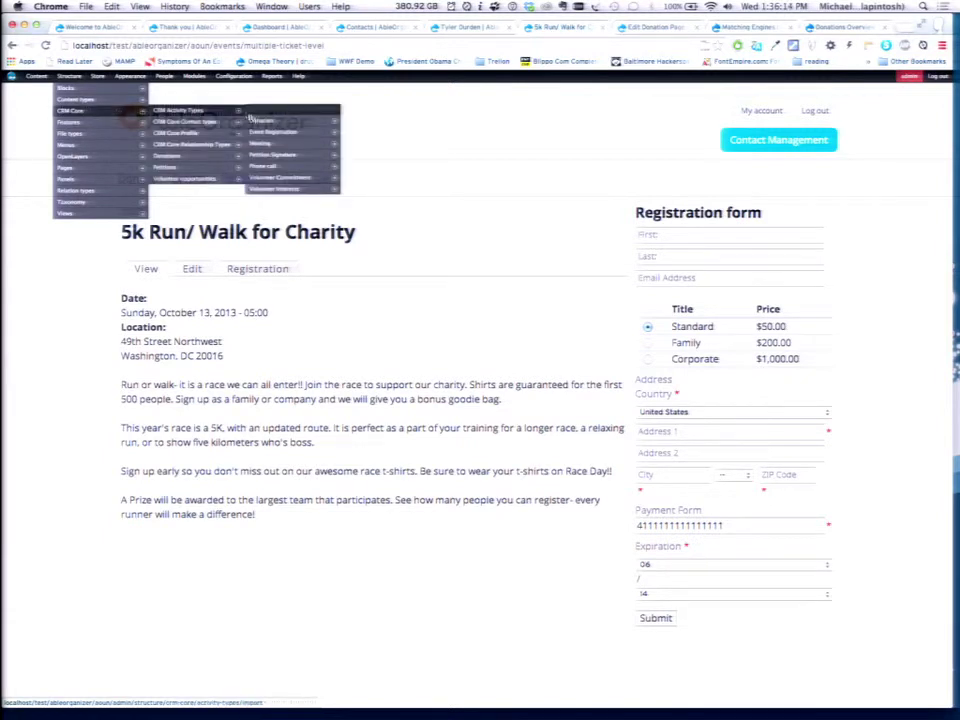
mouse_move(262, 124)
key("ctrl+Tab")
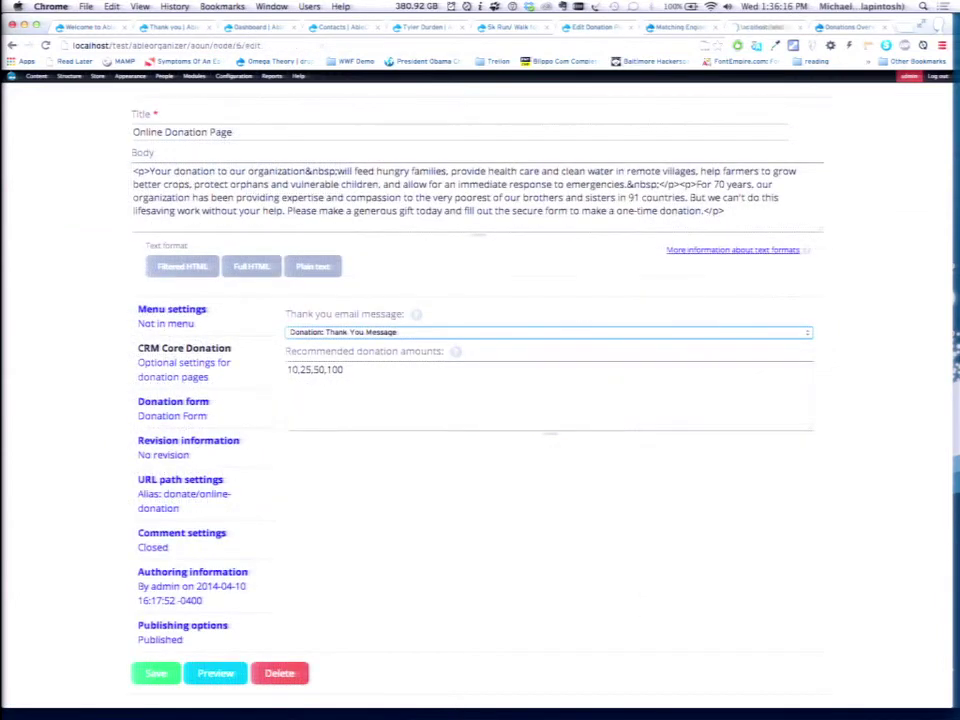
key("ctrl+Tab")
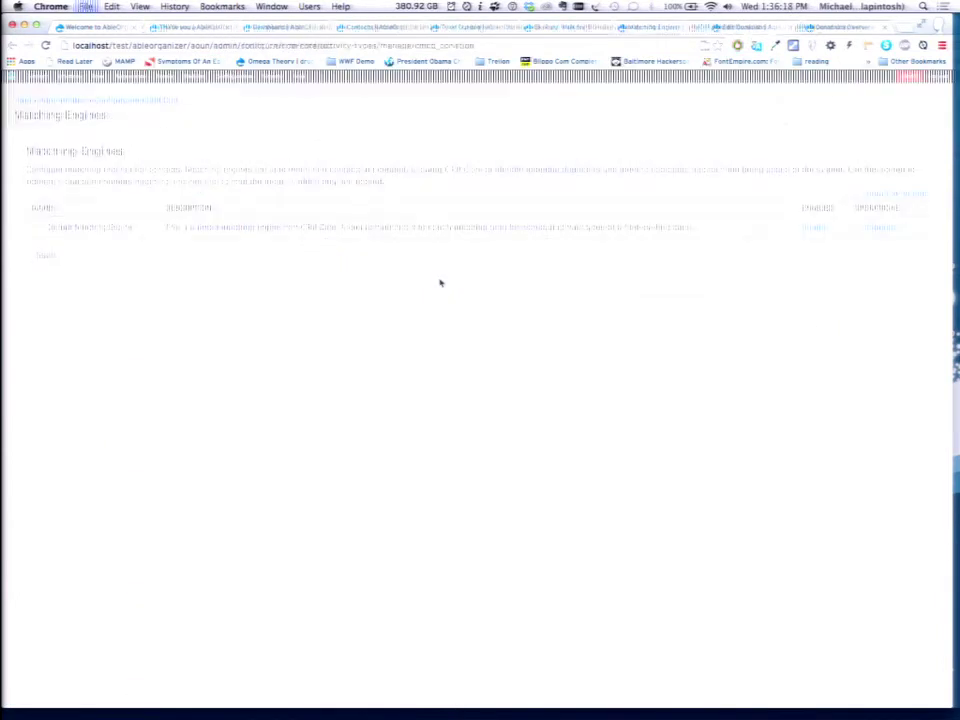
key("ctrl+Tab")
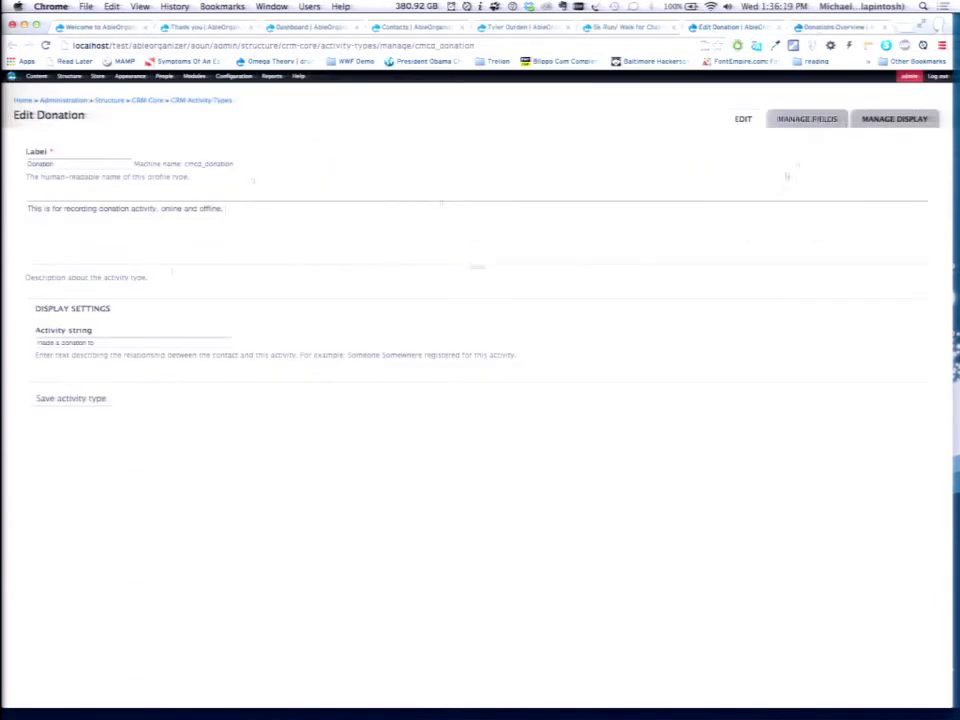
Add a List (text) field labelled 'Fund' to the Donation activity type.
left_click(821, 119)
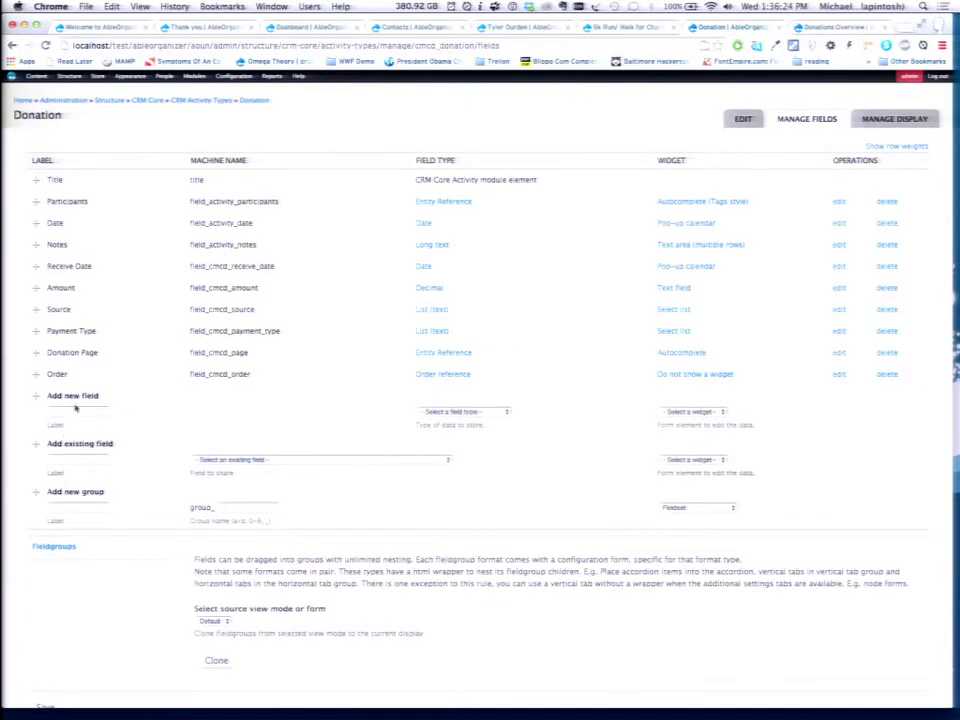
left_click(73, 411)
type("Fund")
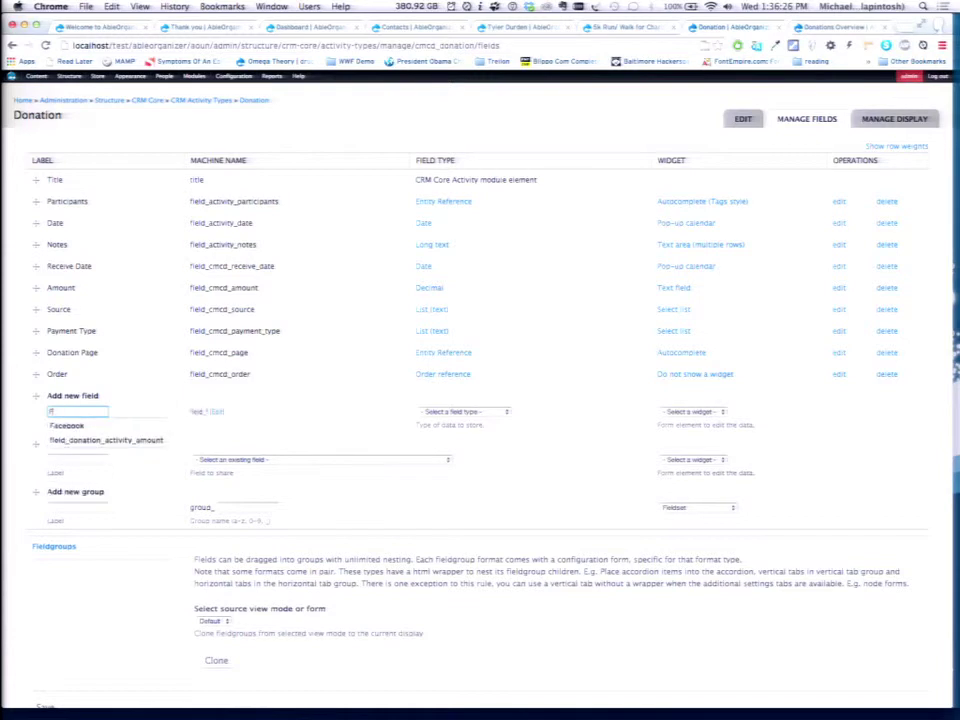
left_click(463, 411)
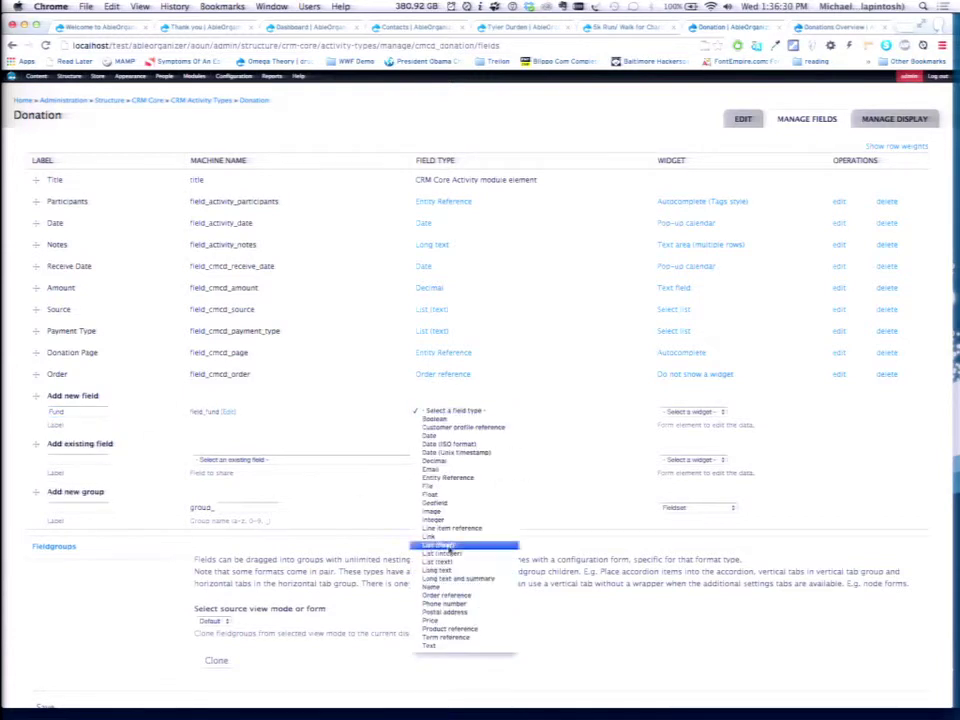
left_click(447, 563)
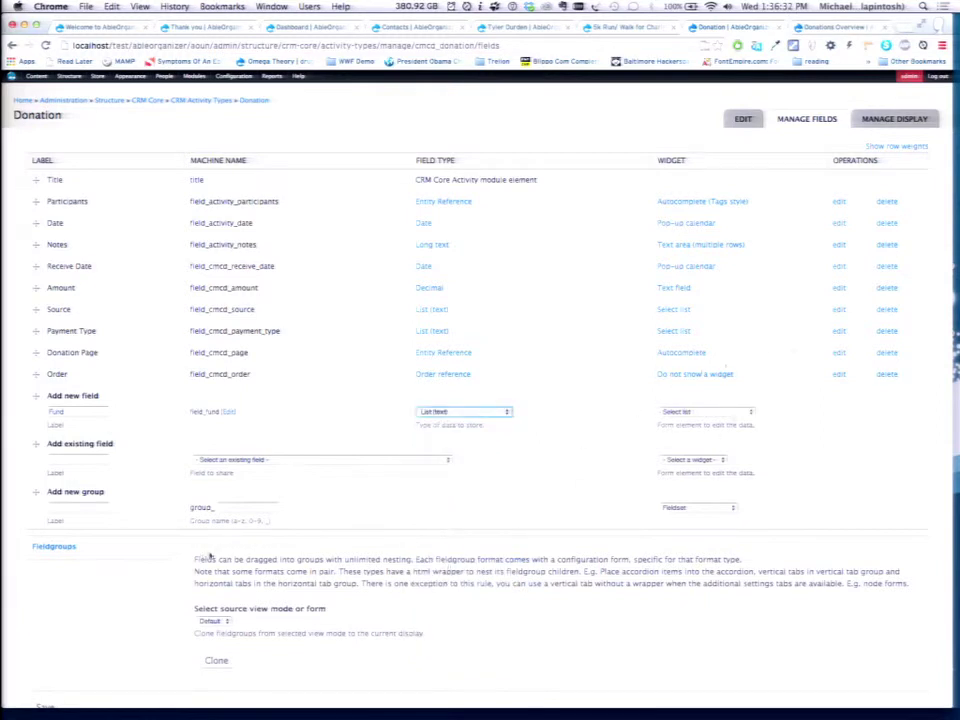
scroll(125, 660, "down", 1)
left_click(45, 693)
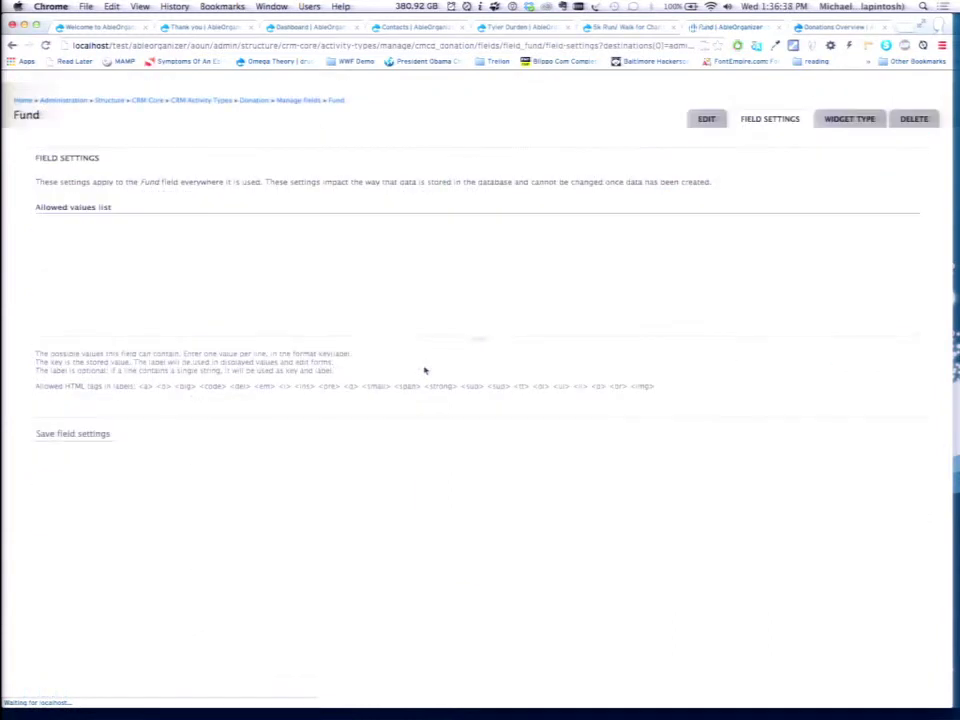
Enter 'General' and 'Activities' as the Fund field's first allowed values.
left_click(218, 265)
type("General")
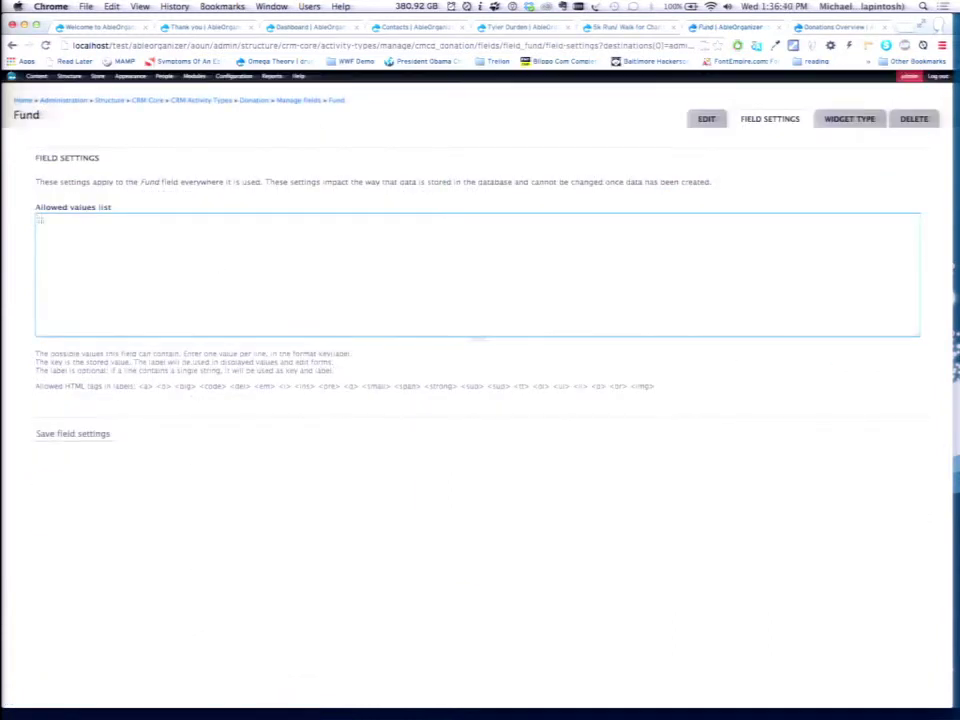
key("Return")
type("Activities")
key("Return")
key("Return")
Replace the mistyped third value with 'Dance (Blue)' and save the field settings.
type("dean's")
key("Left")
key("Left")
key("Left")
key("Left")
key("Left")
key("BackSpace")
type("D")
left_click(69, 232)
key("Delete")
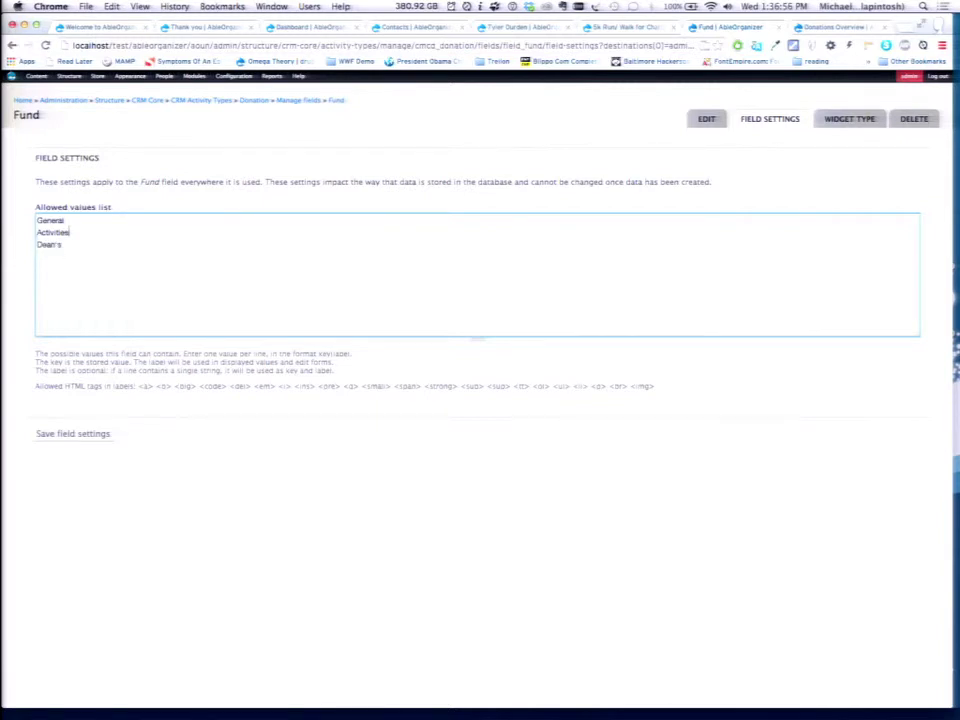
double_click(49, 244)
type("Dance (Blu")
left_click(85, 433)
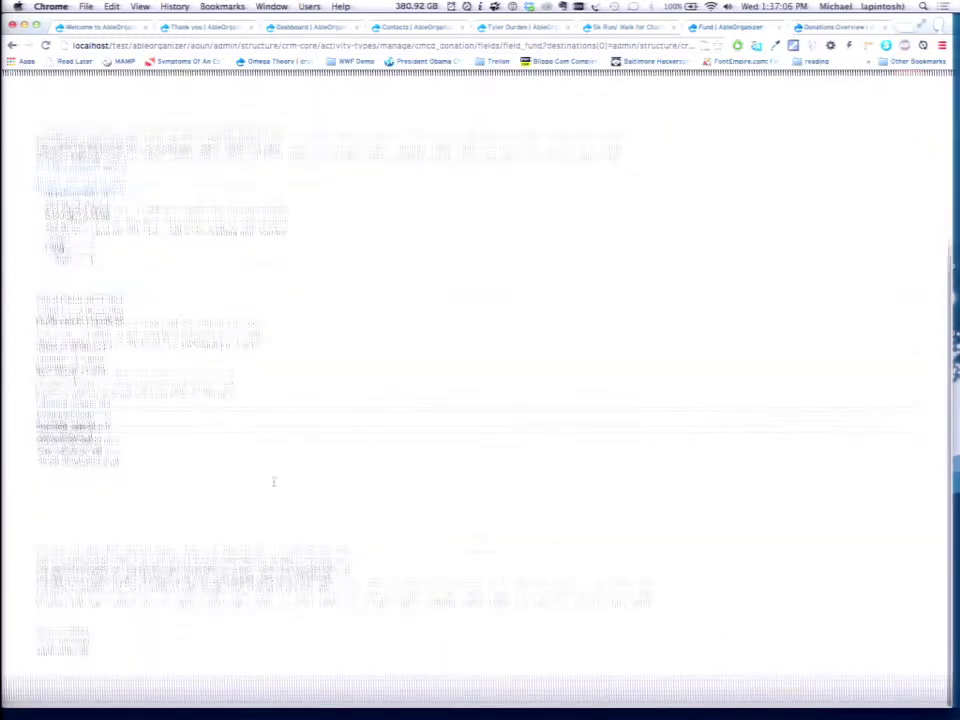
Save the Fund field configuration, then switch to the donation thank-you page.
scroll(272, 480, "down", 5)
left_click(74, 663)
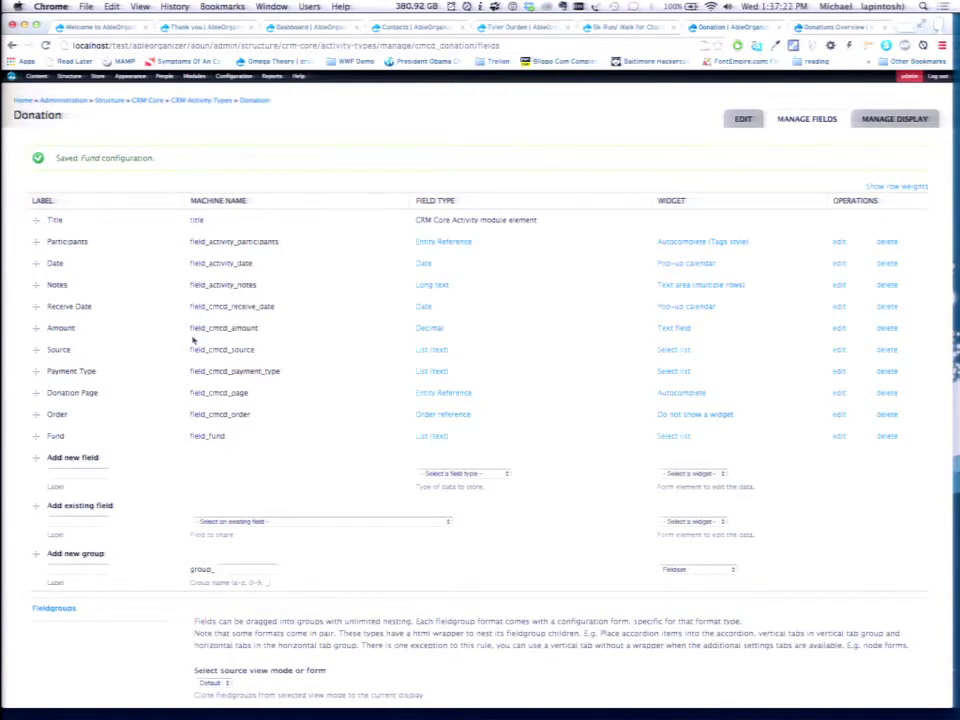
left_click(100, 26)
left_click(175, 27)
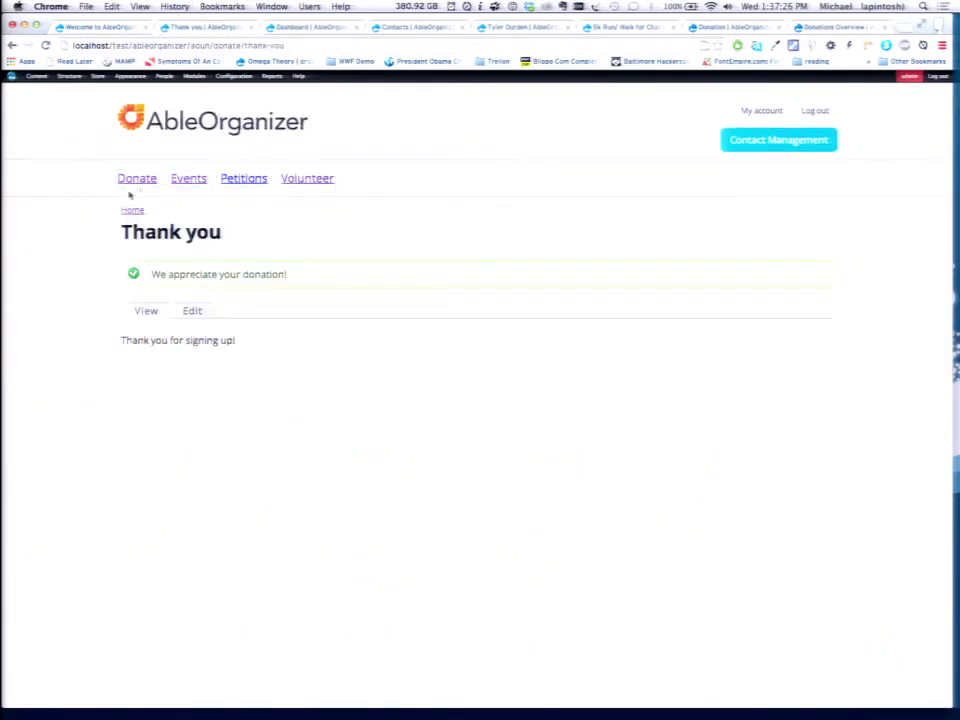
Go to the Online Donation Page through the site's Donate link.
left_click(136, 180)
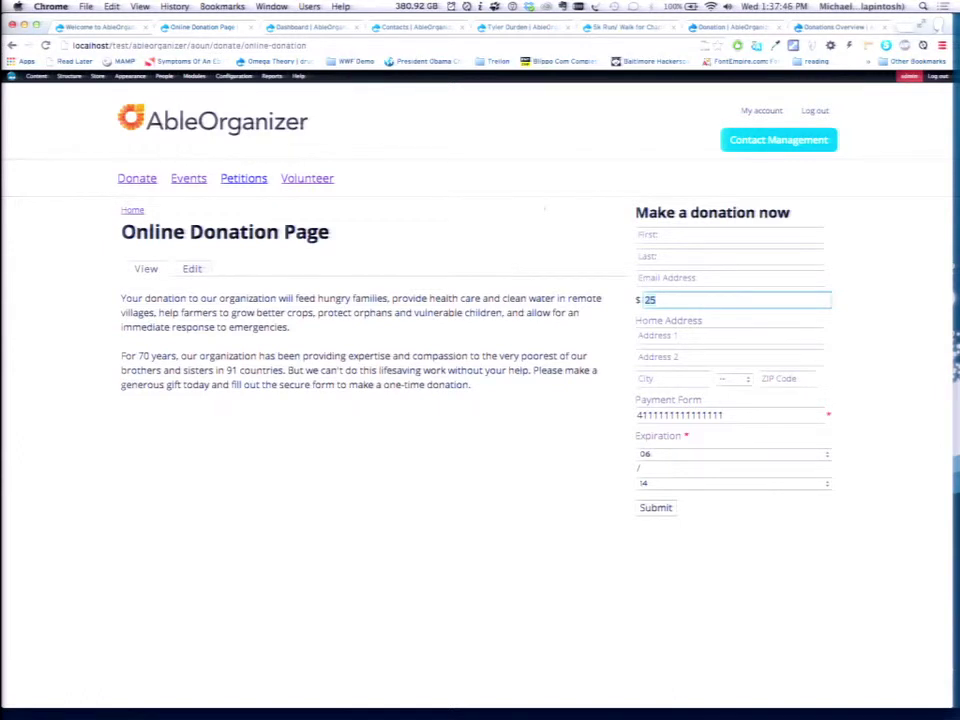
mouse_move(69, 76)
mouse_move(69, 112)
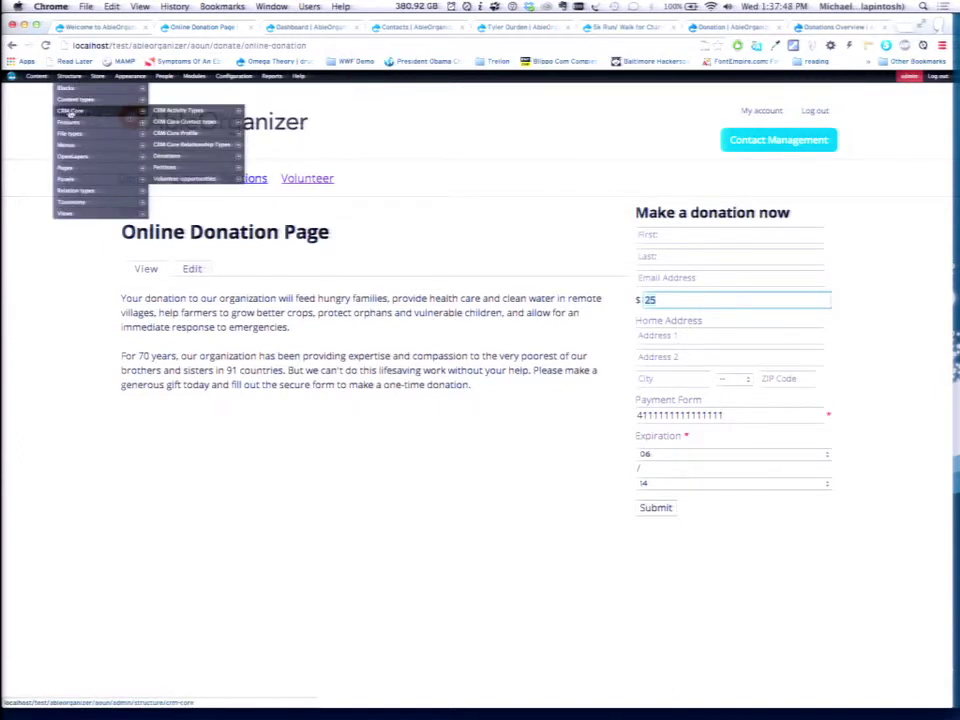
Check that the Online Donation Page uses the Donation Form profile, then go back to the CRM Core profiles list.
left_click(175, 132)
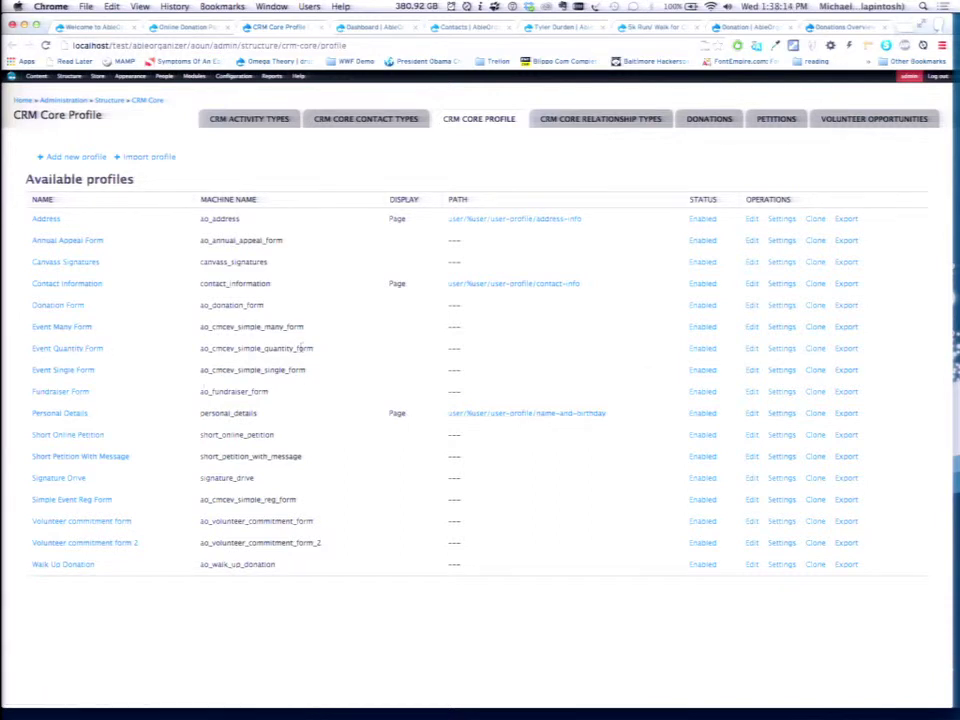
left_click(66, 305)
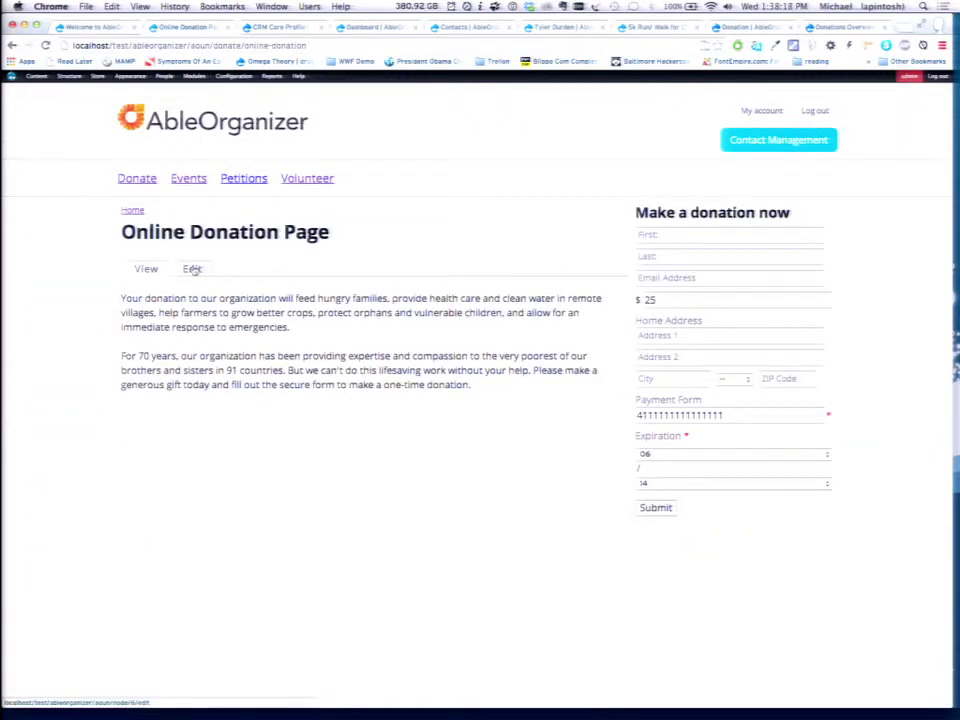
left_click(192, 269)
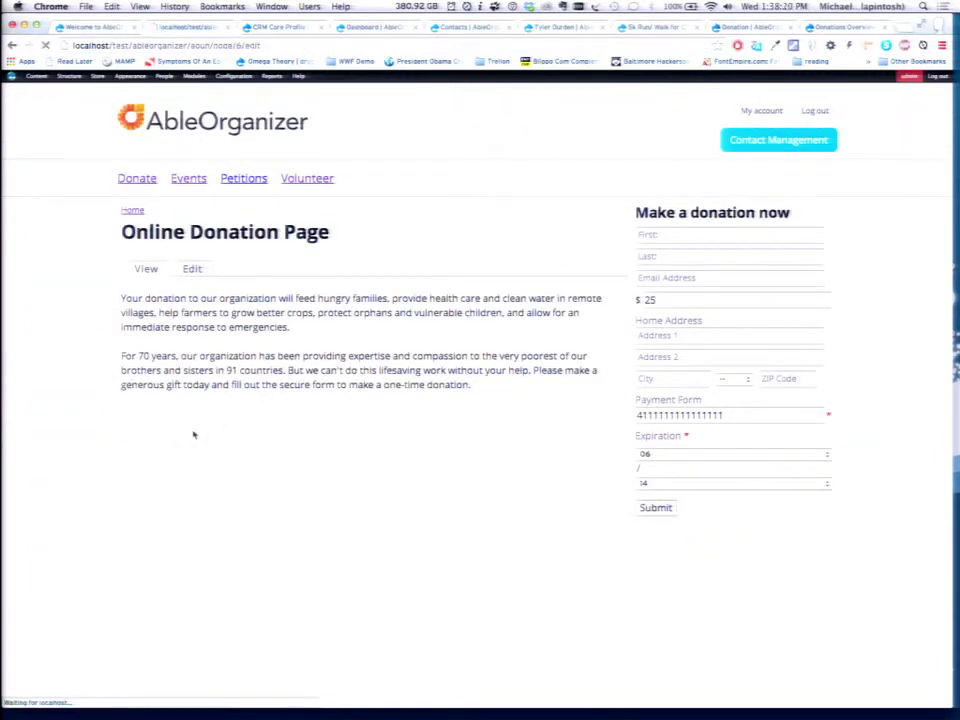
scroll(118, 539, "down", 5)
left_click(190, 378)
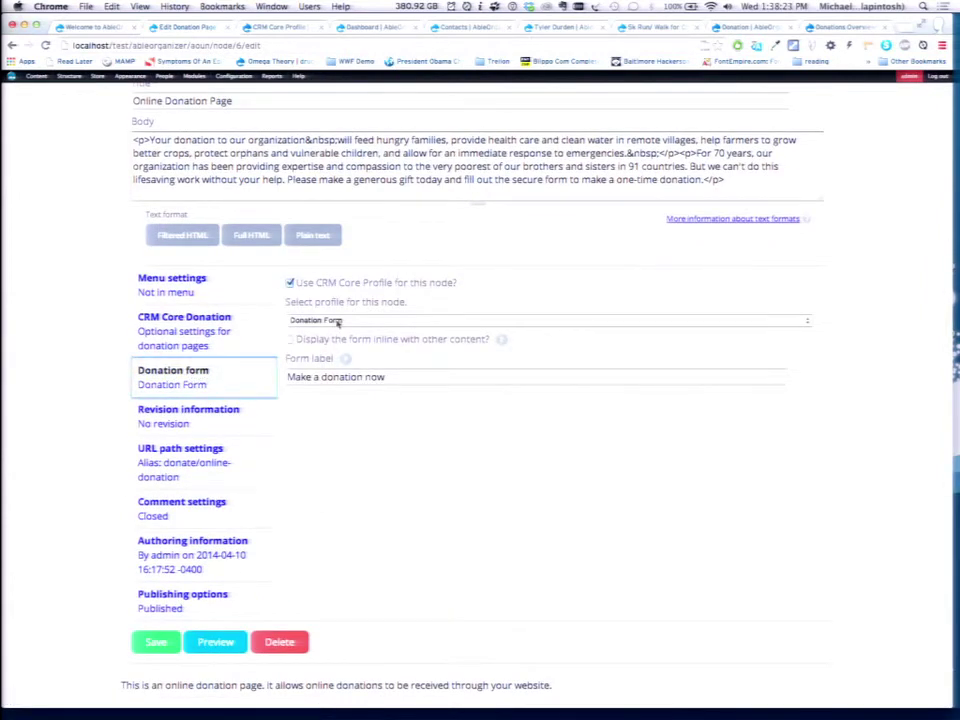
left_click(12, 46)
left_click(12, 46)
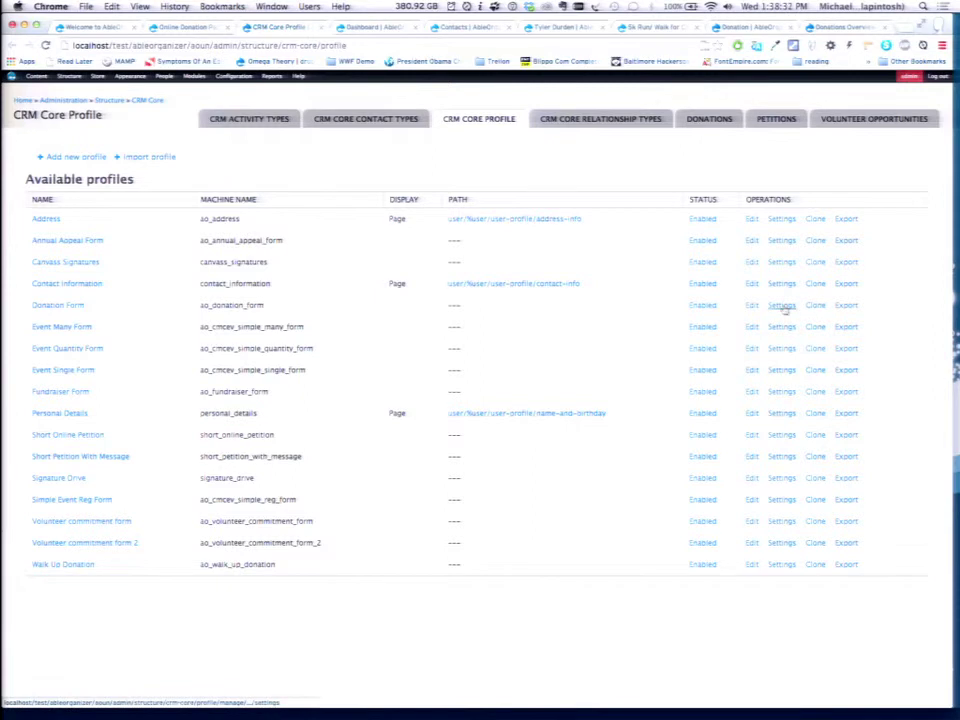
In the Donation Form profile's CRM Core Activity settings, tick the Fund field.
left_click(753, 307)
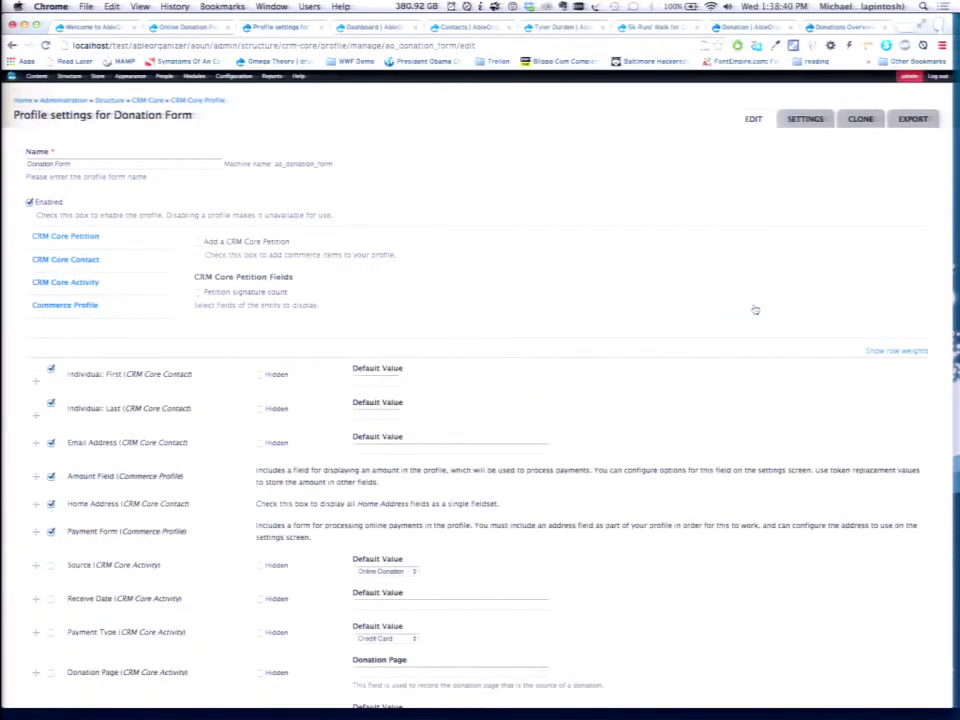
scroll(129, 418, "down", 5)
scroll(129, 418, "up", 5)
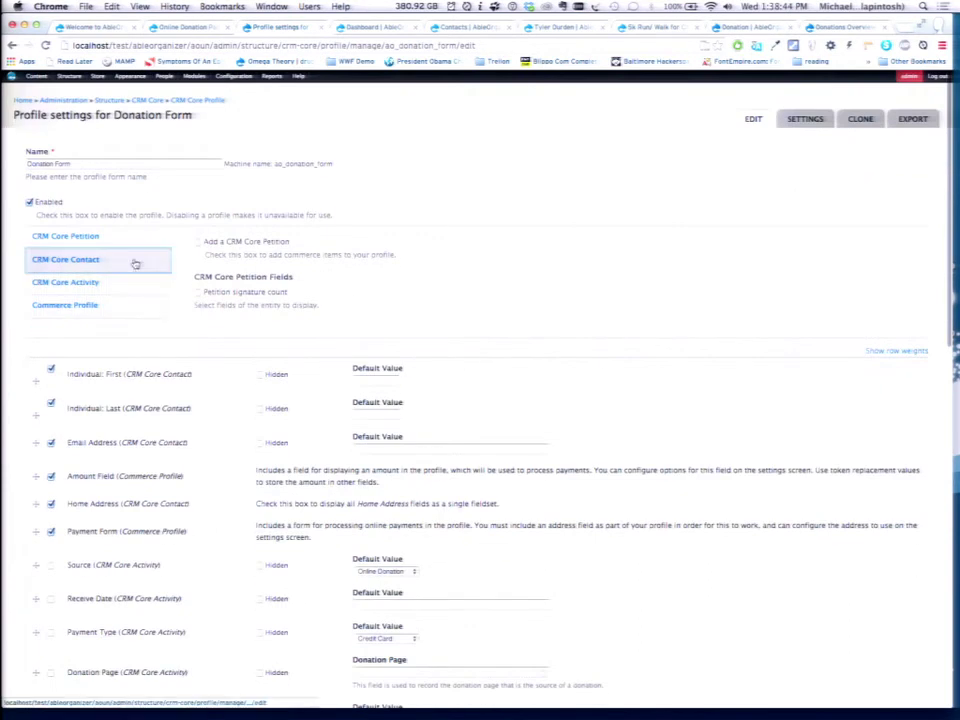
left_click(135, 261)
left_click(210, 241)
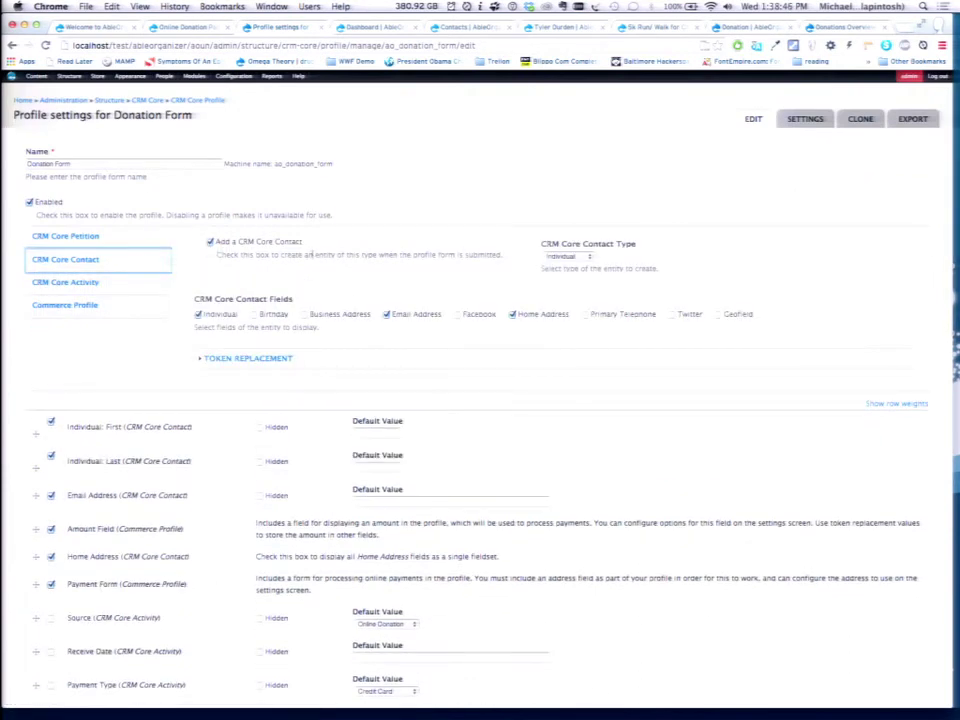
left_click(128, 282)
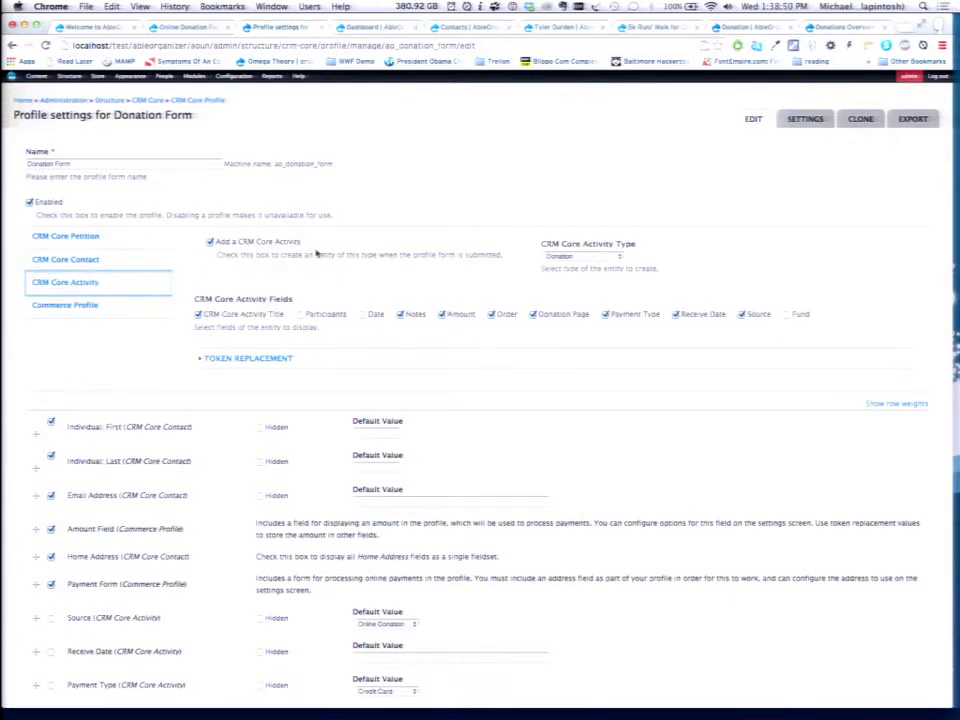
left_click(90, 259)
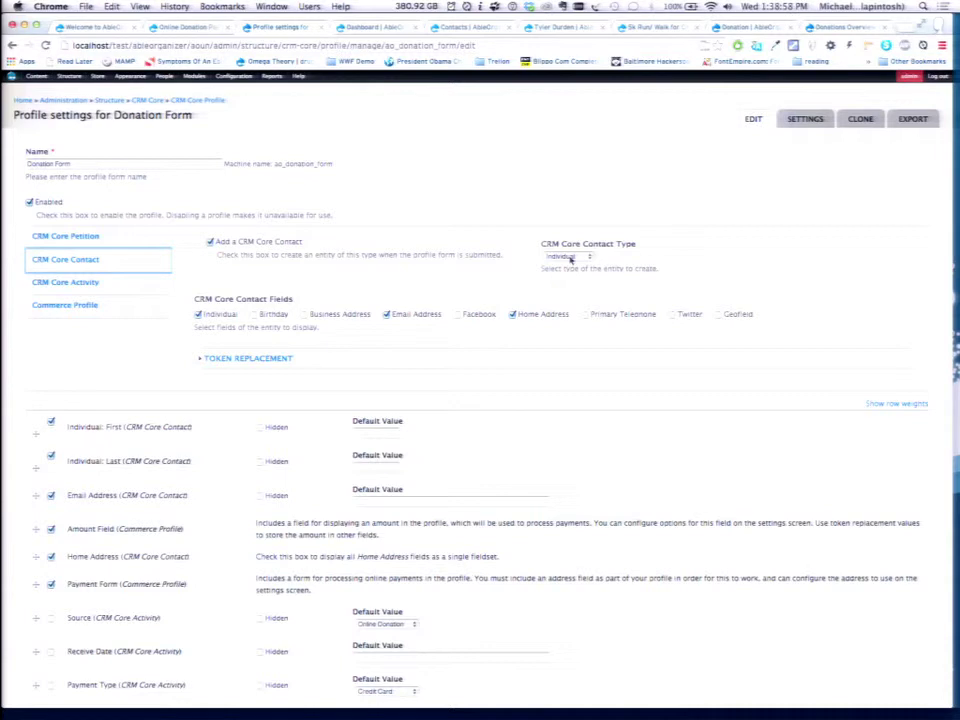
left_click(96, 281)
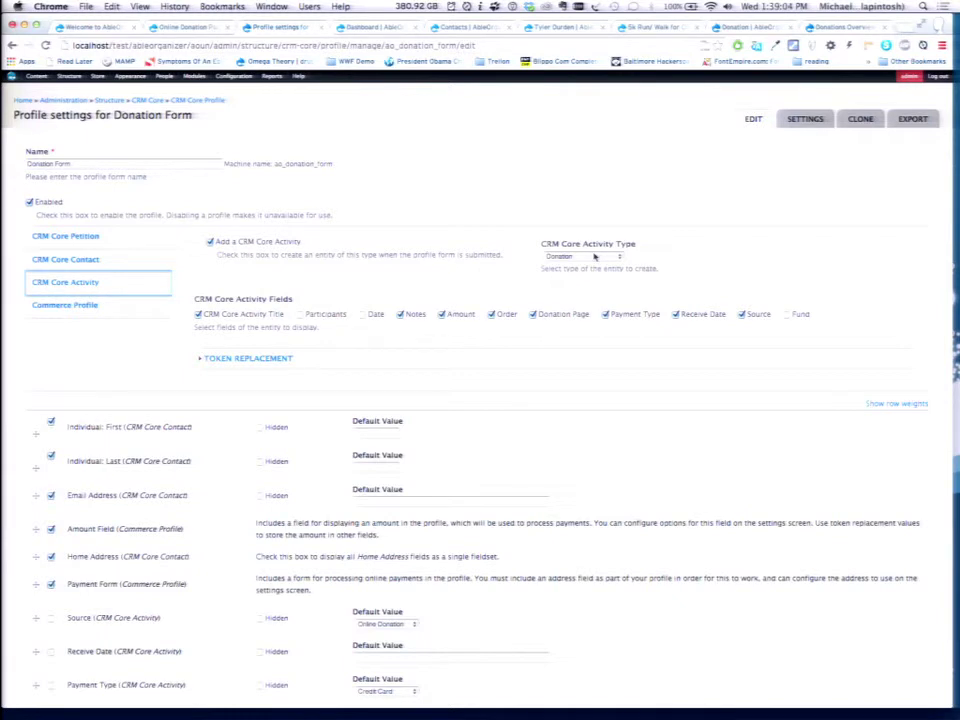
left_click(794, 314)
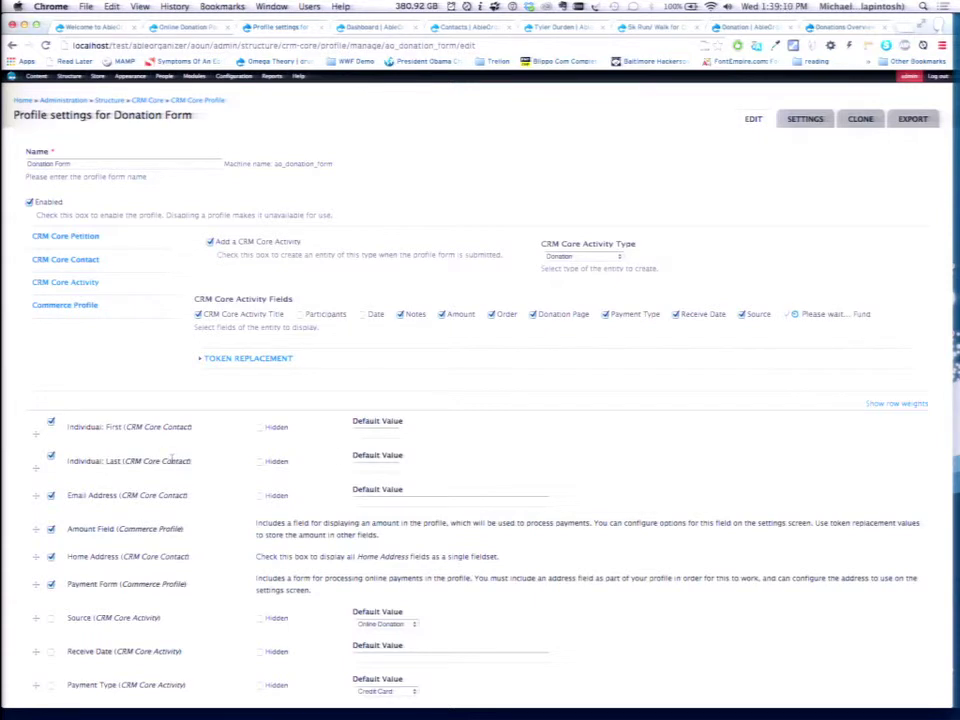
Drag the Fund row up so it sits directly below the Amount Field.
scroll(100, 460, "down", 15)
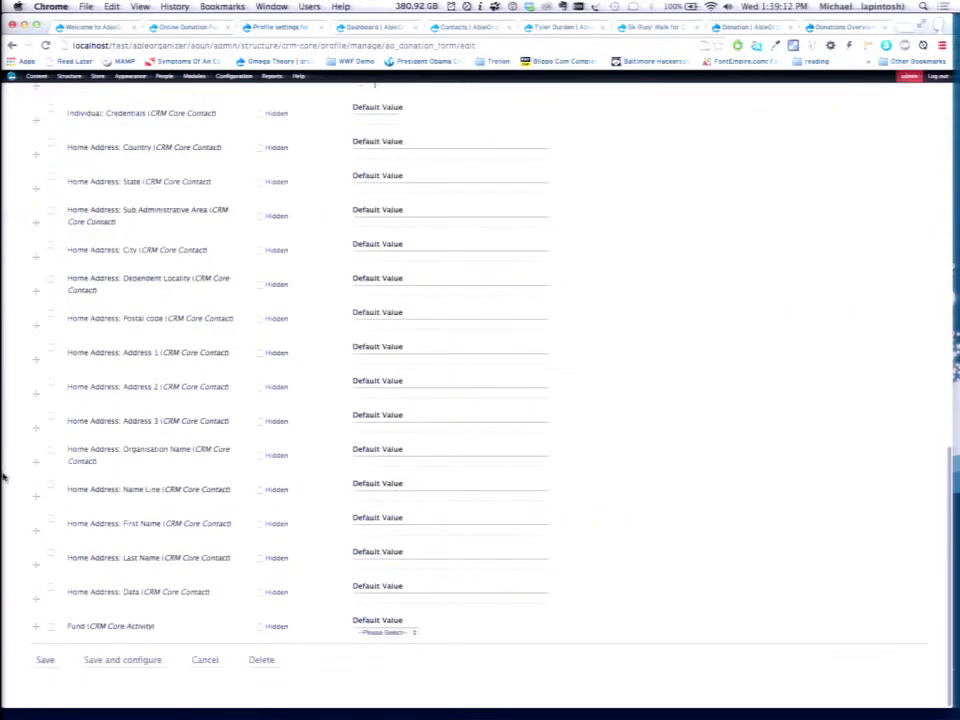
left_click(35, 627)
left_click_drag(35, 627, 35, 136)
scroll(35, 134, "up", 4)
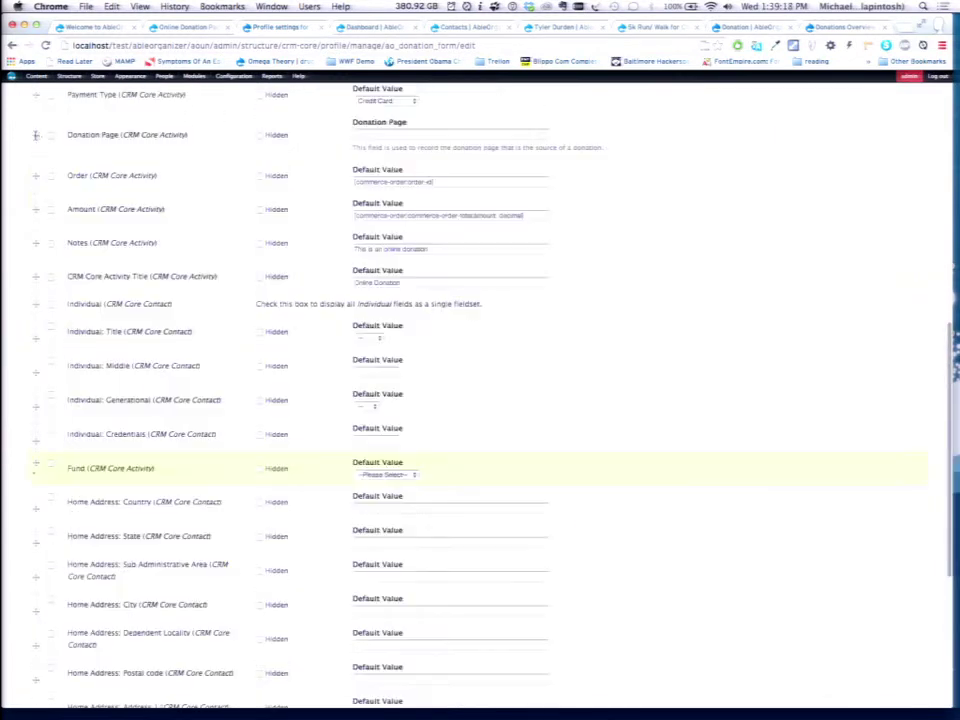
left_click_drag(35, 463, 46, 443)
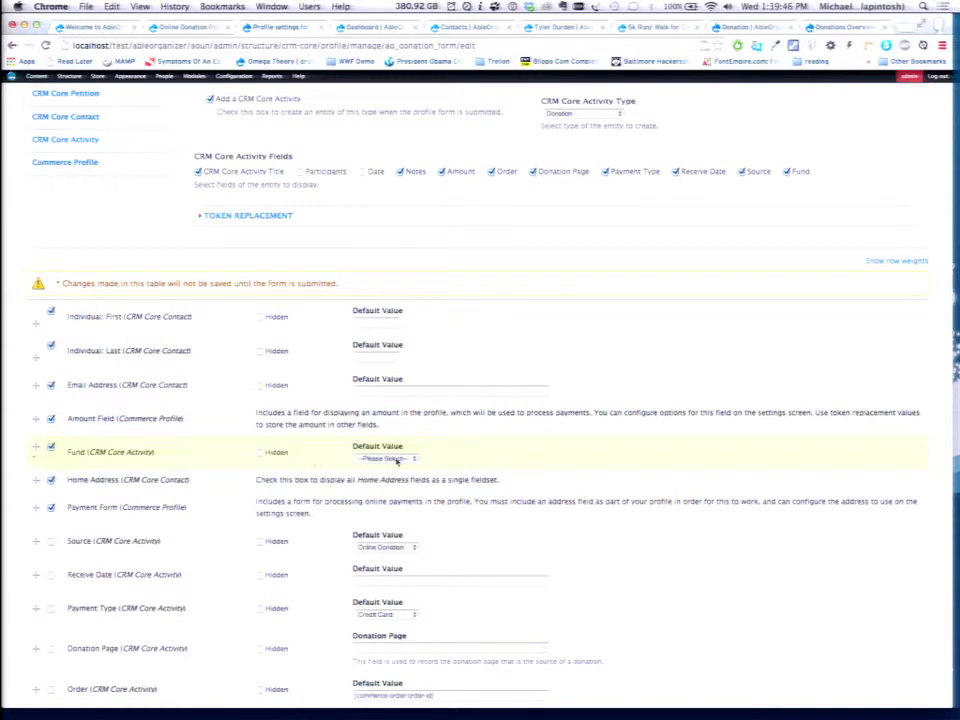
Save the Donation Form profile.
scroll(193, 536, "down", 10)
scroll(193, 536, "down", 5)
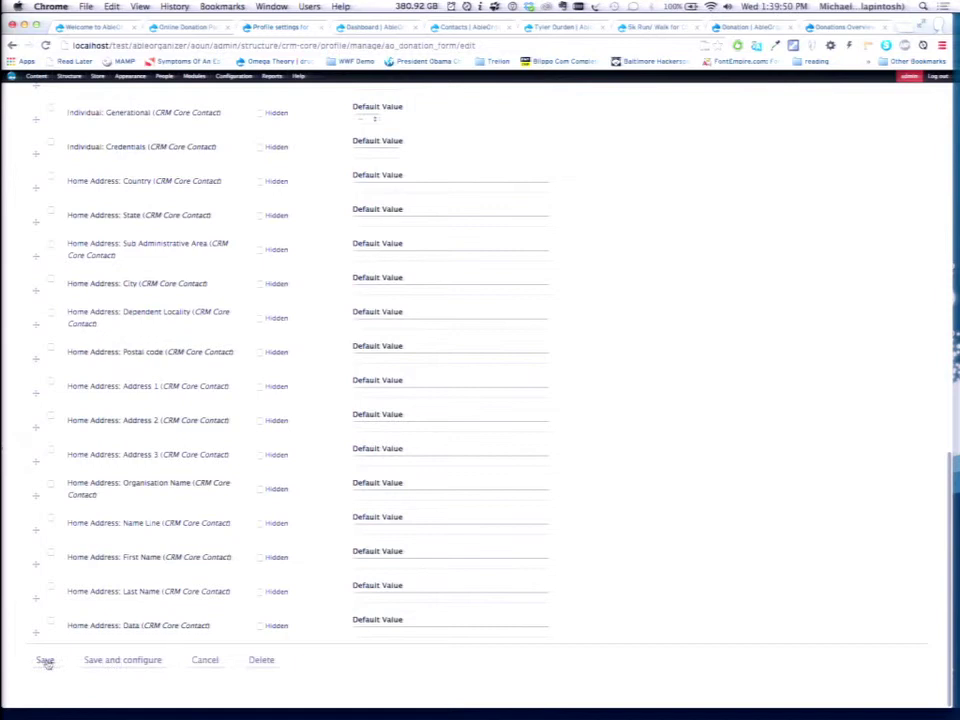
left_click(45, 661)
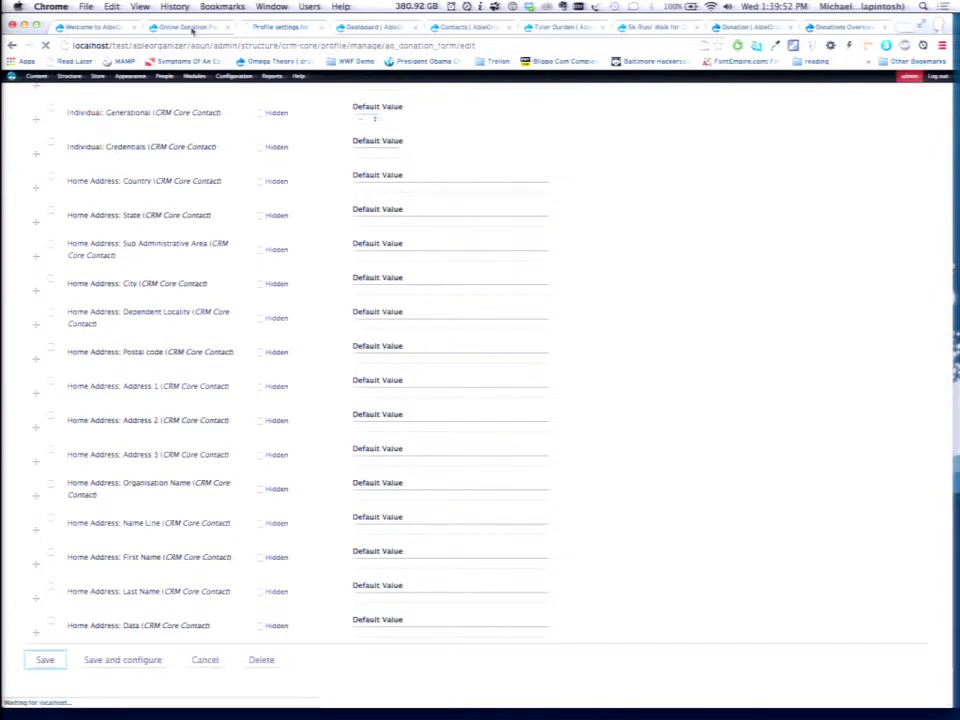
left_click(192, 30)
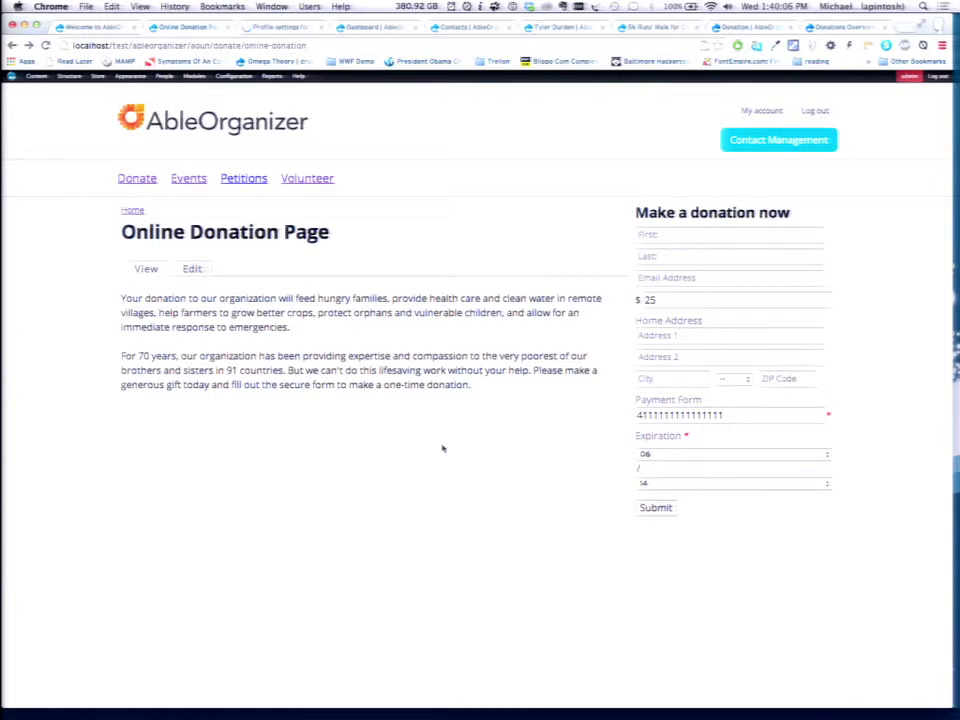
Reload the donation page and inspect the new Fund dropdown's choices, leaving it at '- None -'.
key("super+r")
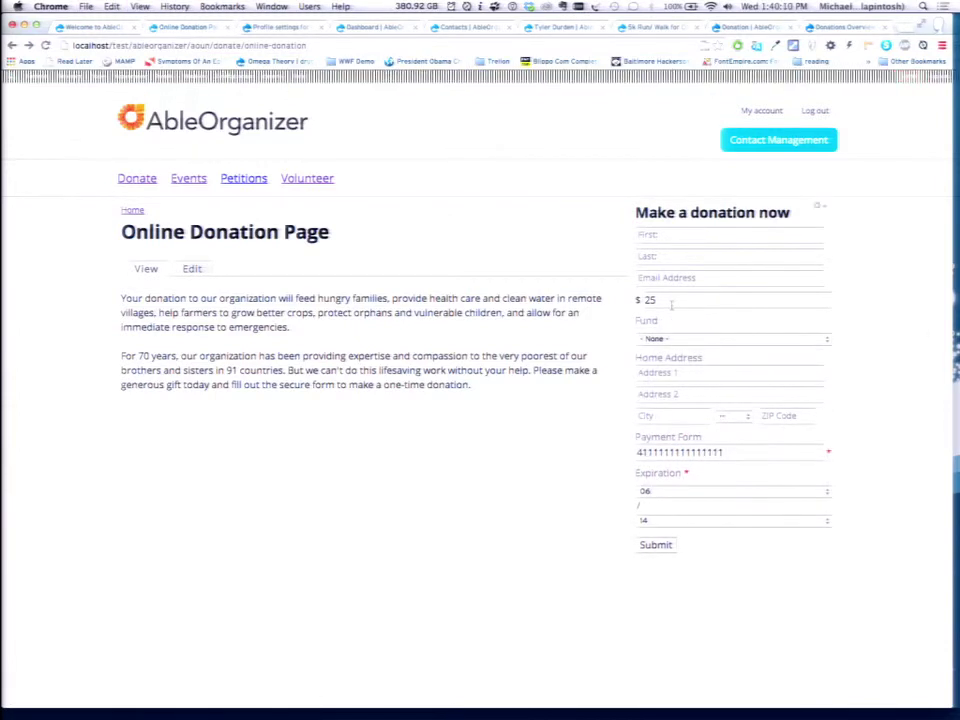
left_click(699, 340)
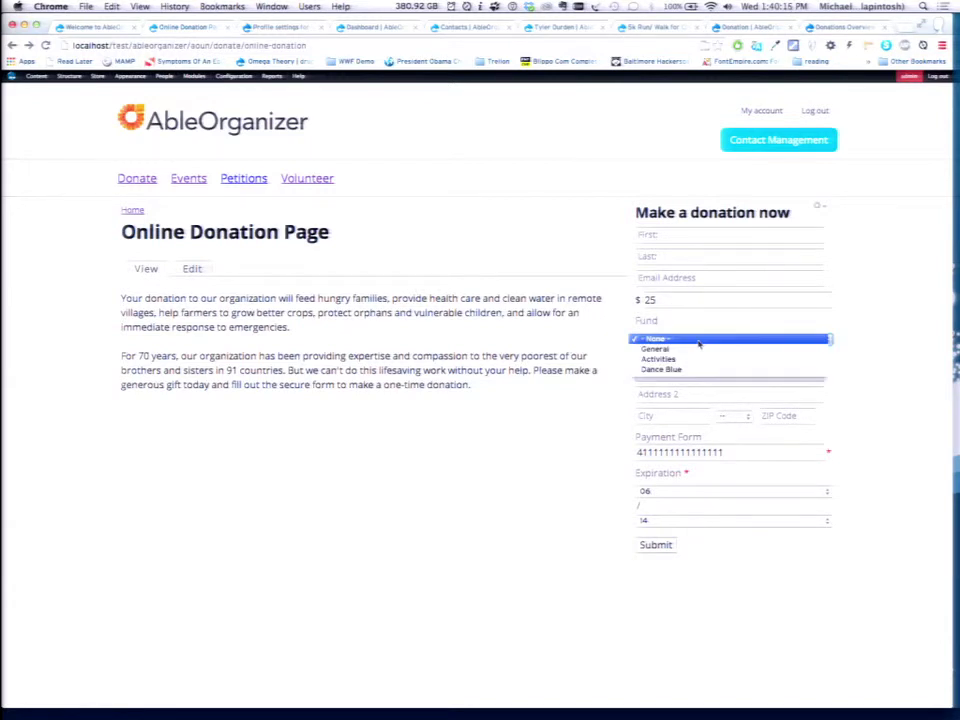
left_click(396, 443)
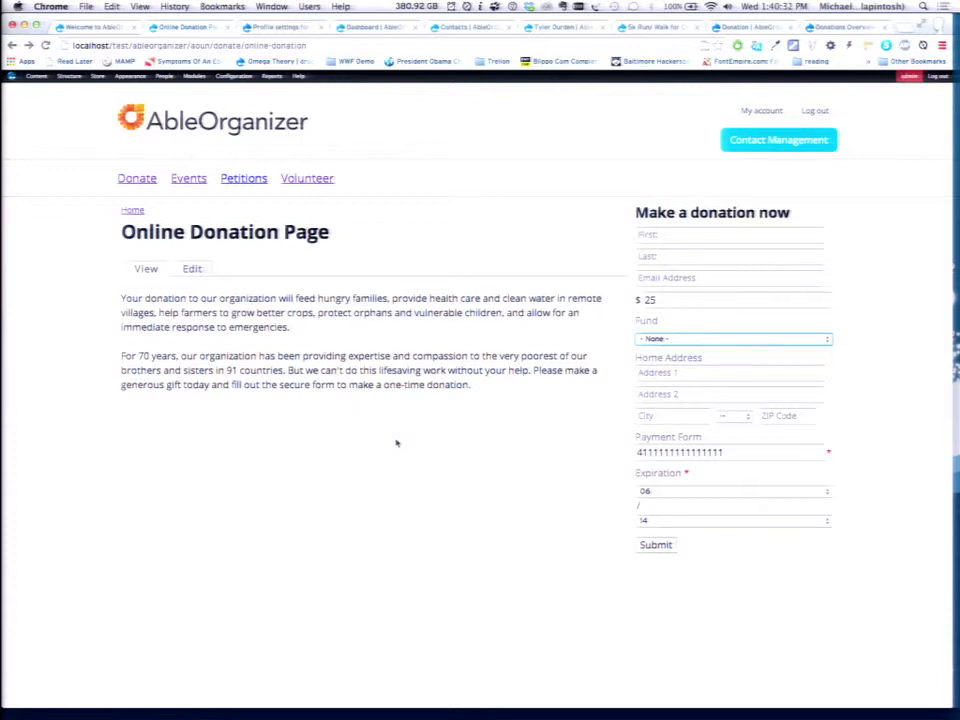
key("ctrl+Tab")
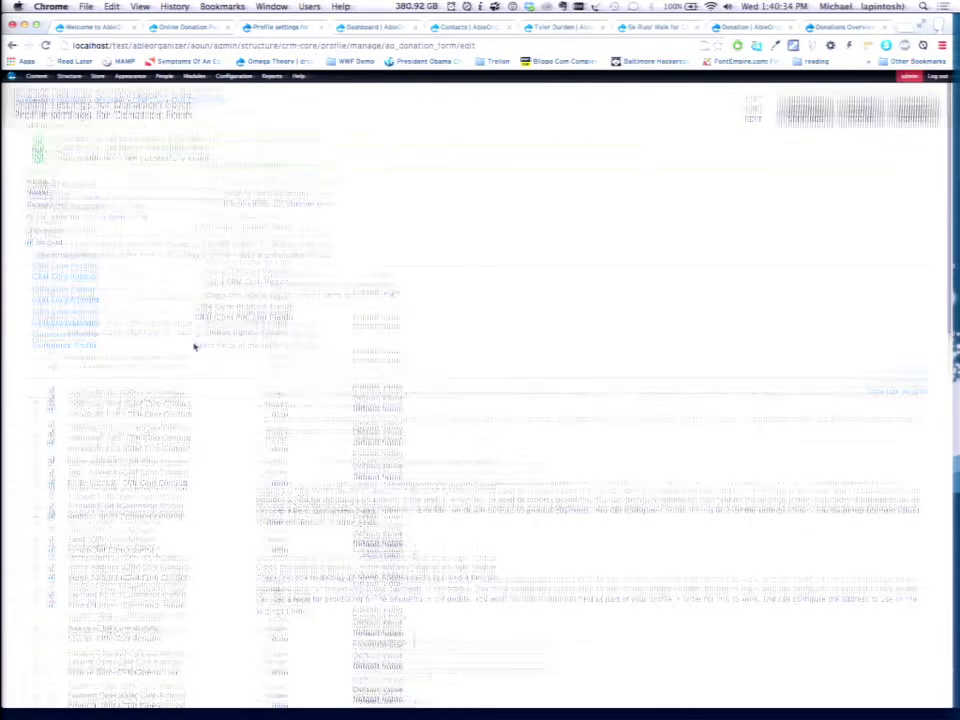
Clone the Donation Form profile and review the copy's CRM Core Contact and Activity settings.
scroll(195, 346, "down", 3)
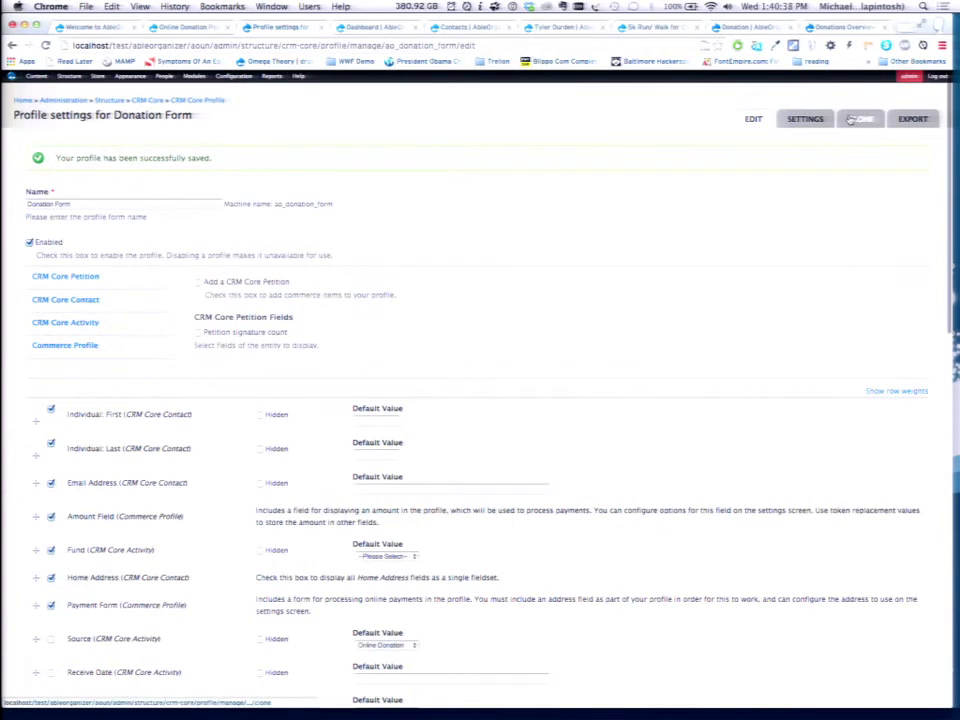
left_click(855, 119)
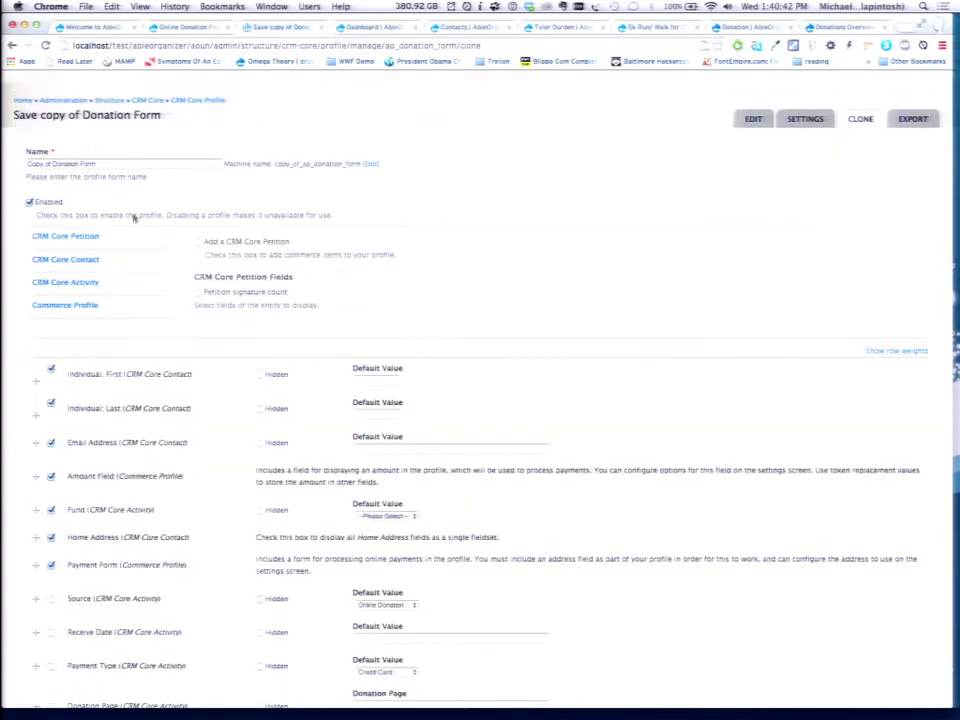
left_click(104, 259)
left_click(120, 286)
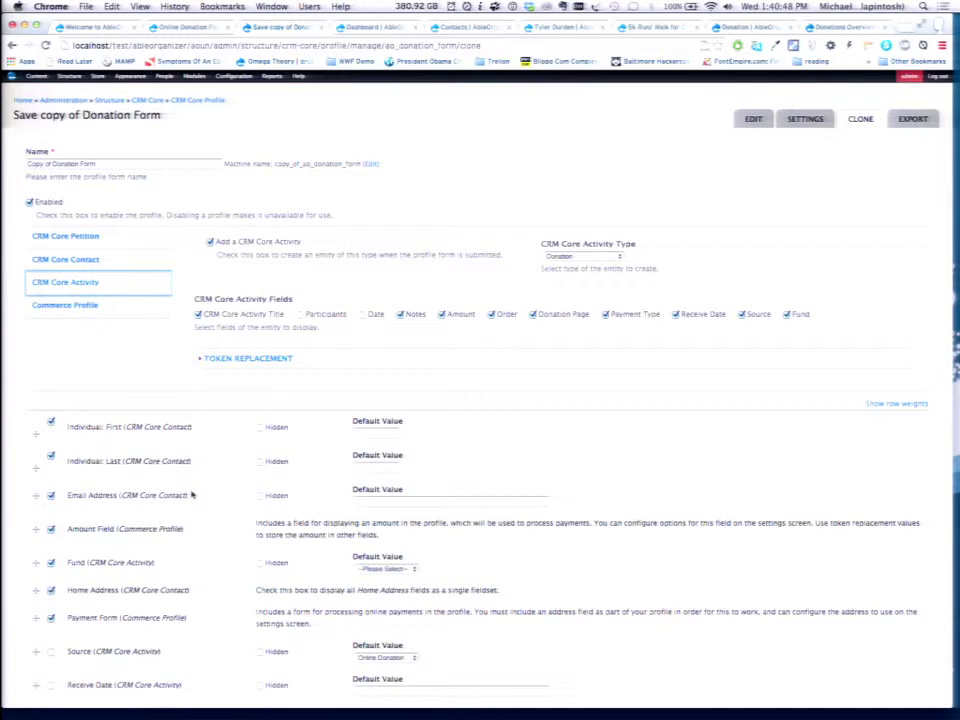
Replace the copy's name with the athletics name, typed as 'Ablletics'.
key("shift+Tab")
mouse_move(12, 76)
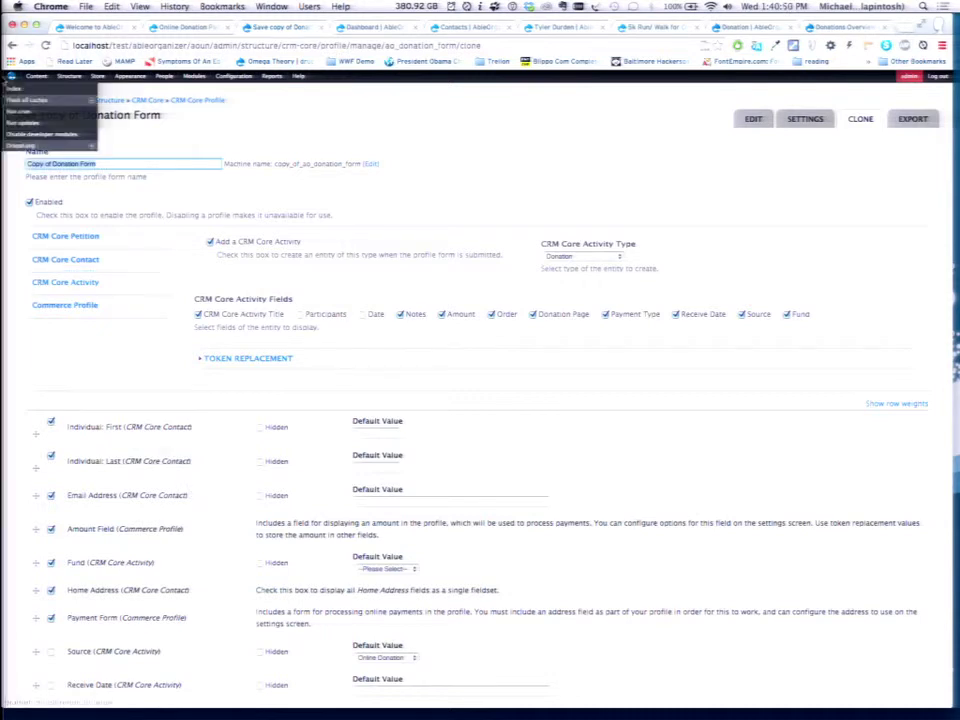
mouse_move(30, 100)
key("BackSpace")
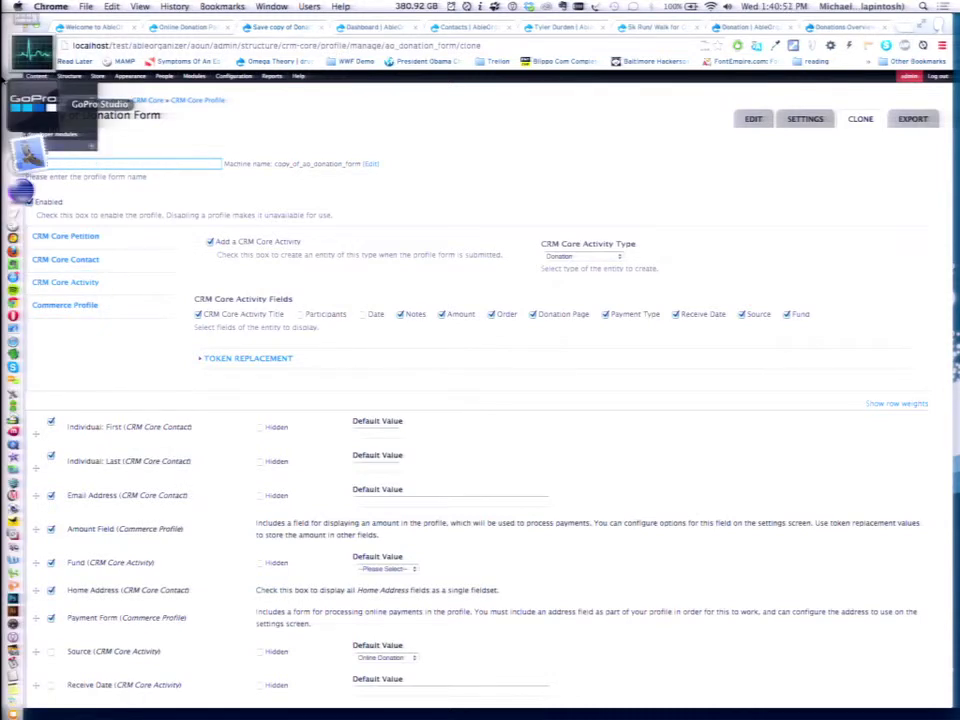
type("Abl")
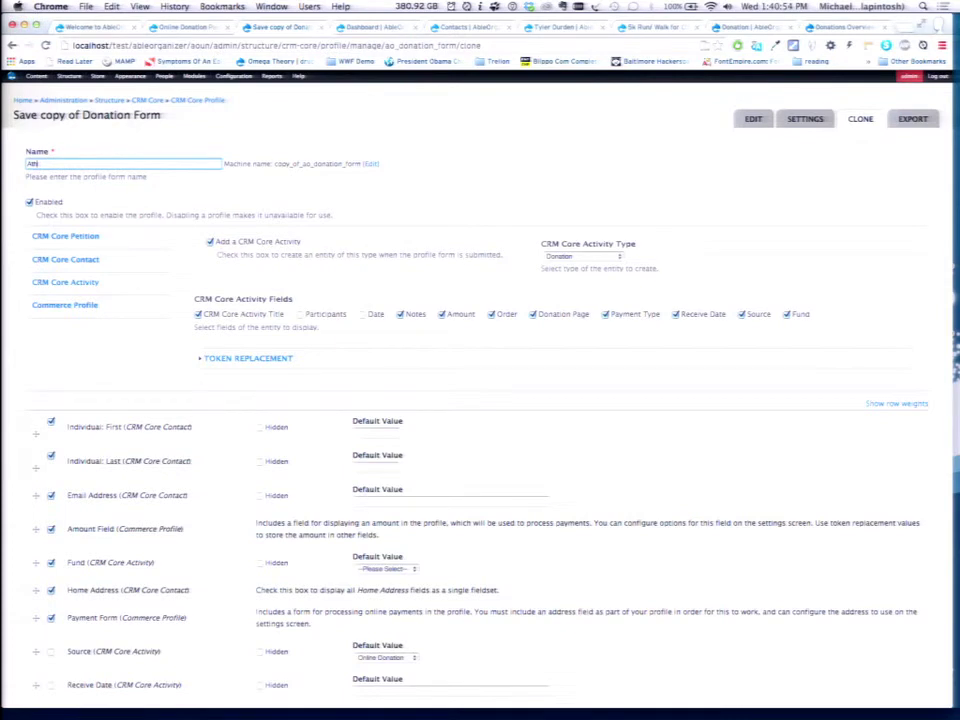
type("letics")
scroll(289, 421, "down", 5)
scroll(289, 421, "up", 10)
scroll(254, 418, "down", 3)
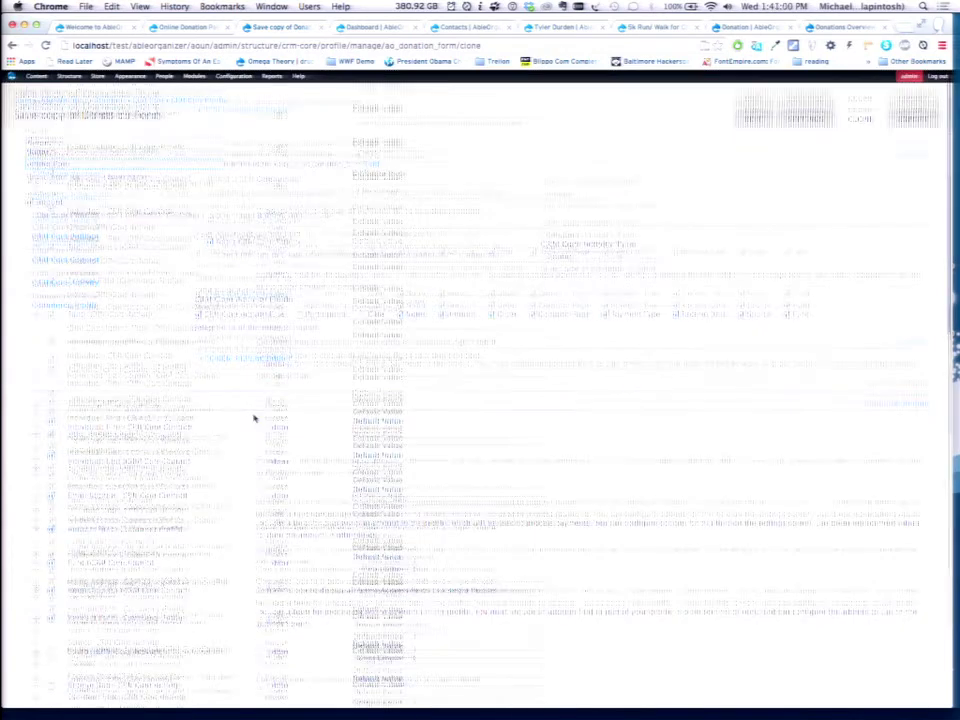
scroll(254, 418, "down", 10)
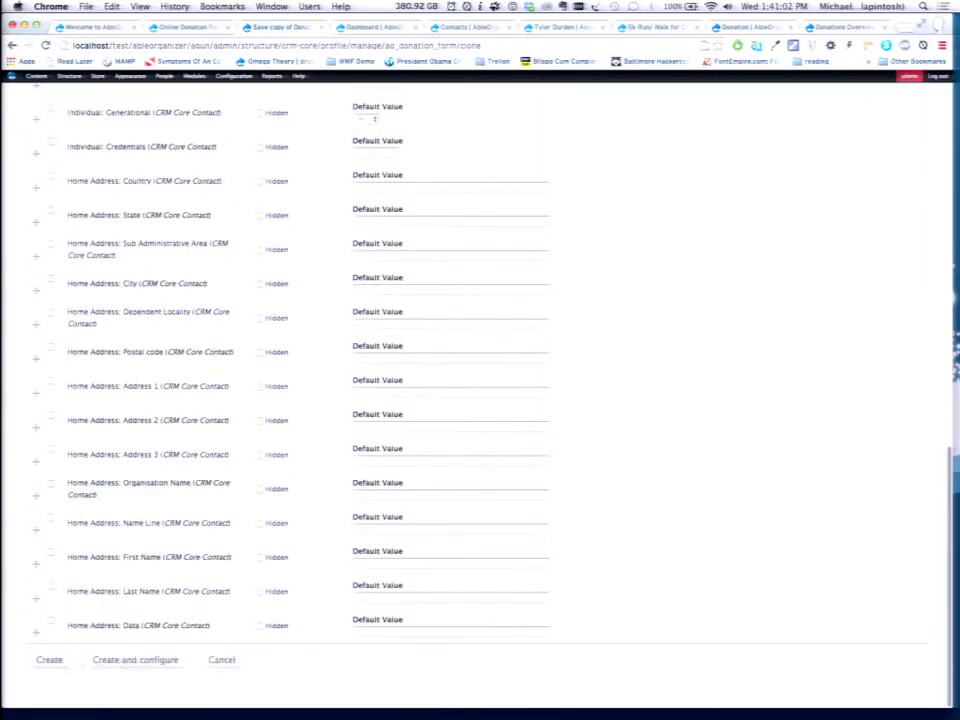
Create the profile and rewrite its Message to users to thank donors for supporting the Athletic fund.
left_click(143, 662)
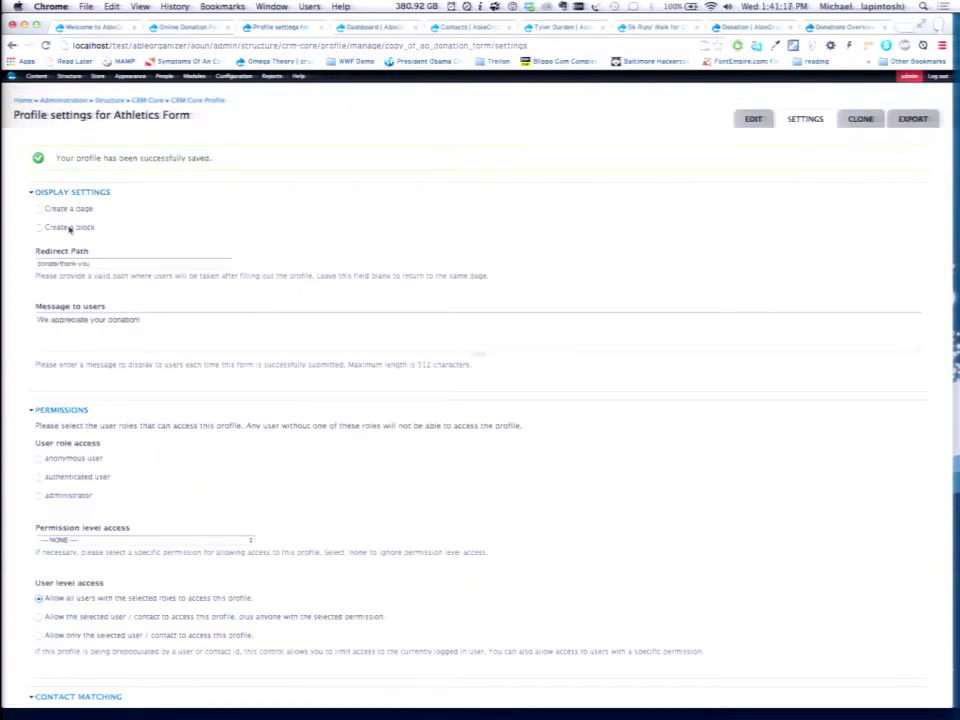
left_click(140, 263)
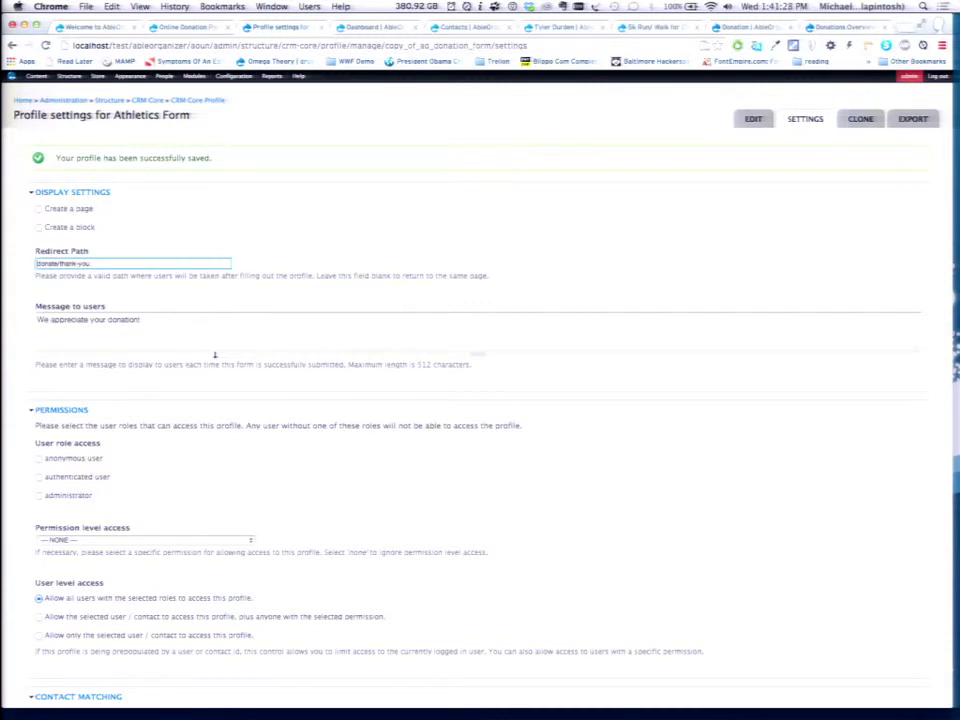
left_click(194, 328)
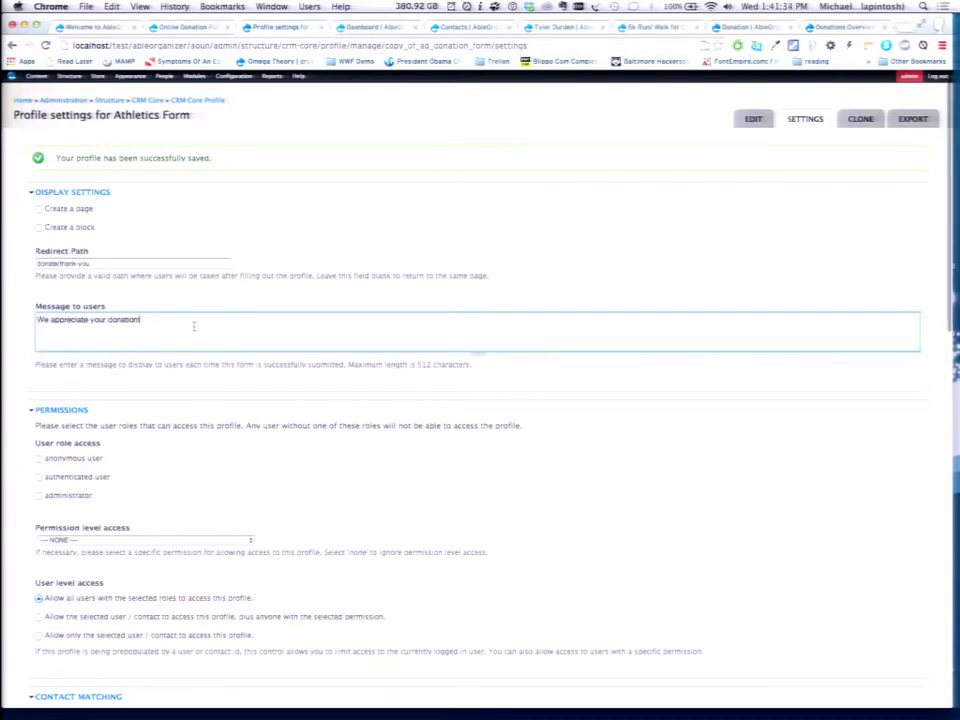
key("super+a")
type("Thank you! for contributing :)")
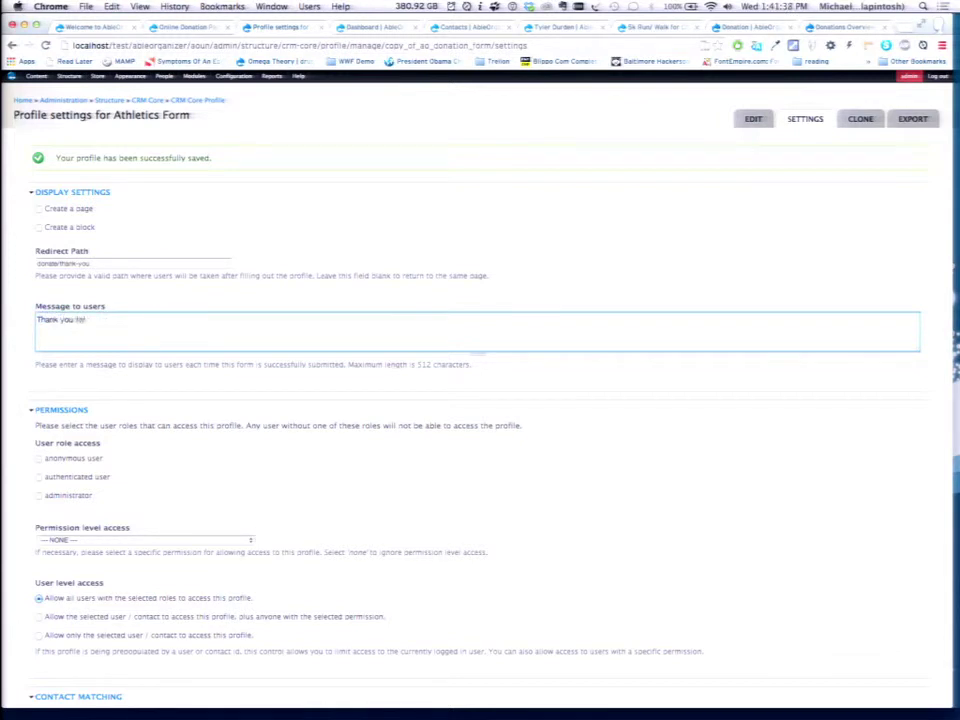
type("o the Athletic")
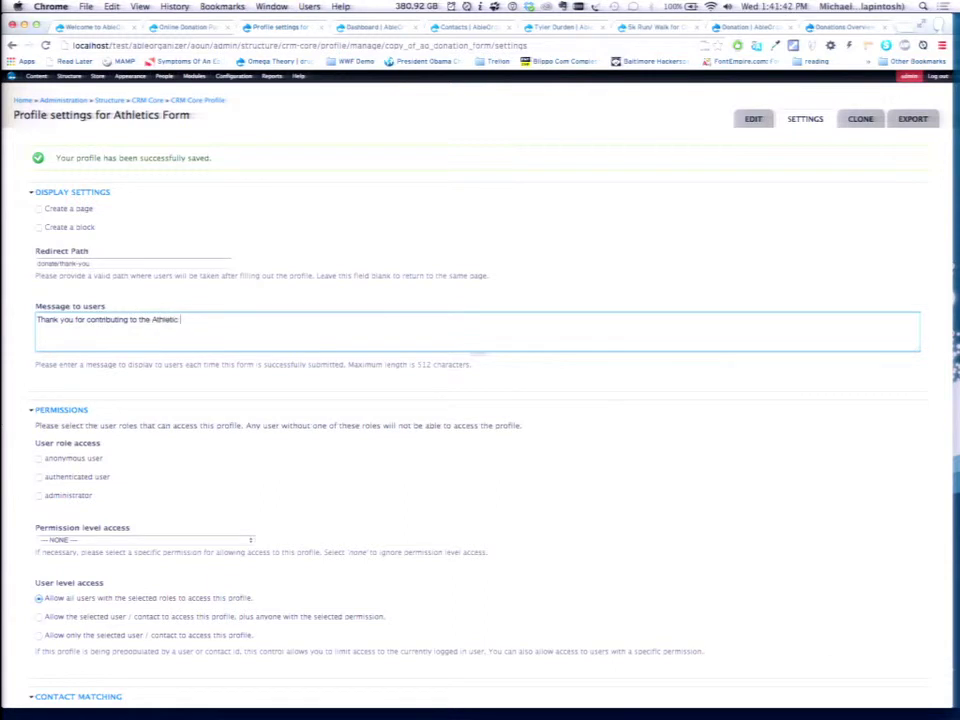
type(" fund! Our student ar")
type("hletes appreciate it!")
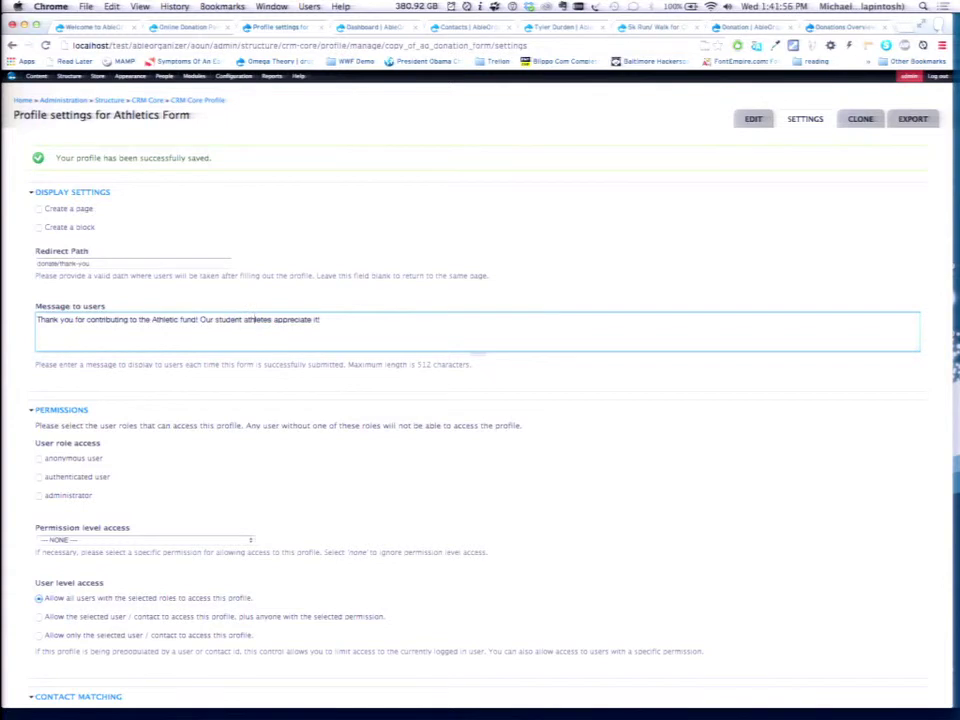
scroll(224, 245, "down", 5)
scroll(224, 245, "up", 1)
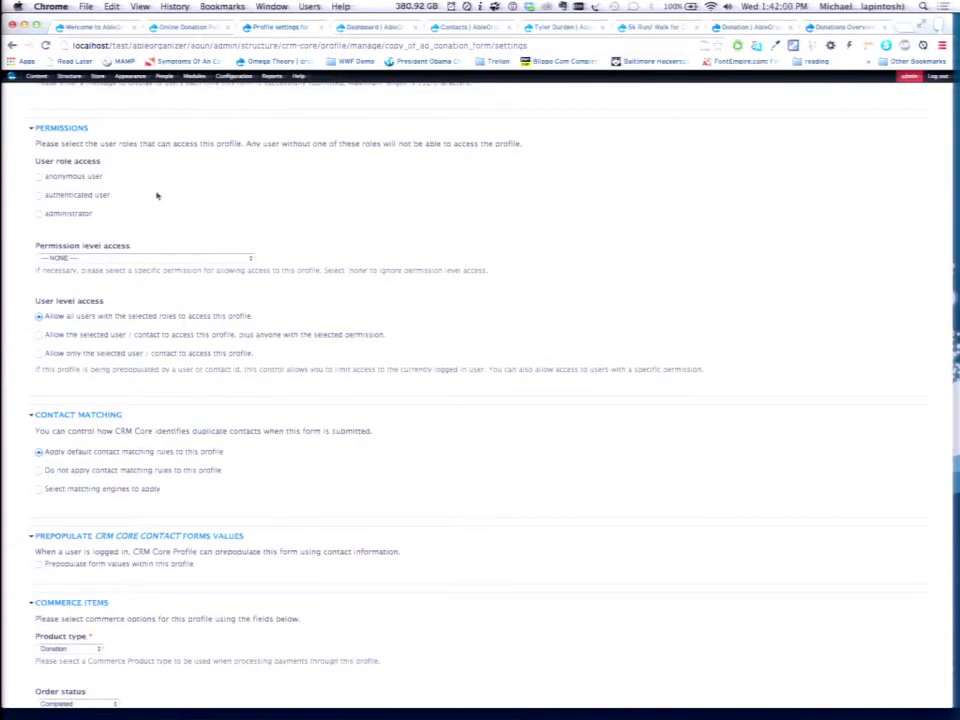
scroll(156, 196, "up", 2)
scroll(156, 196, "down", 1)
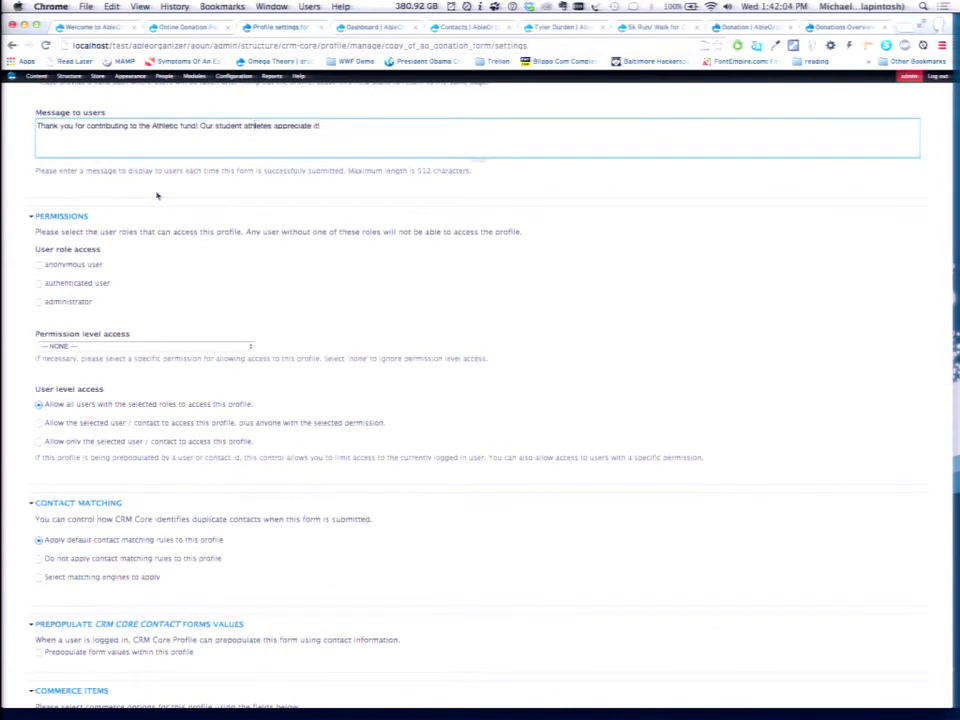
scroll(156, 196, "down", 2)
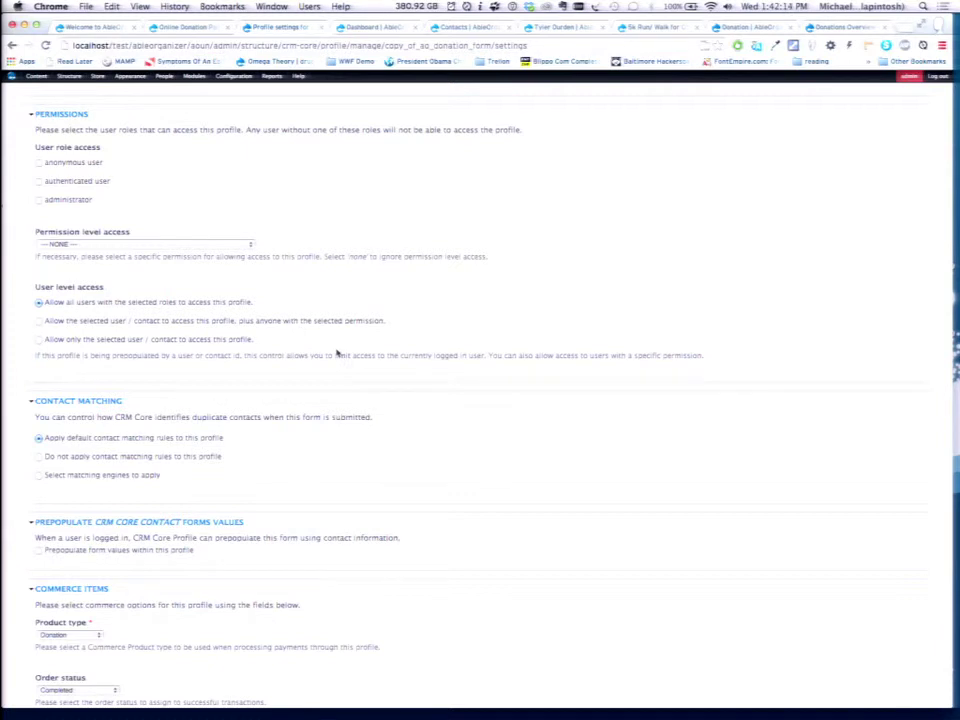
scroll(337, 353, "down", 3)
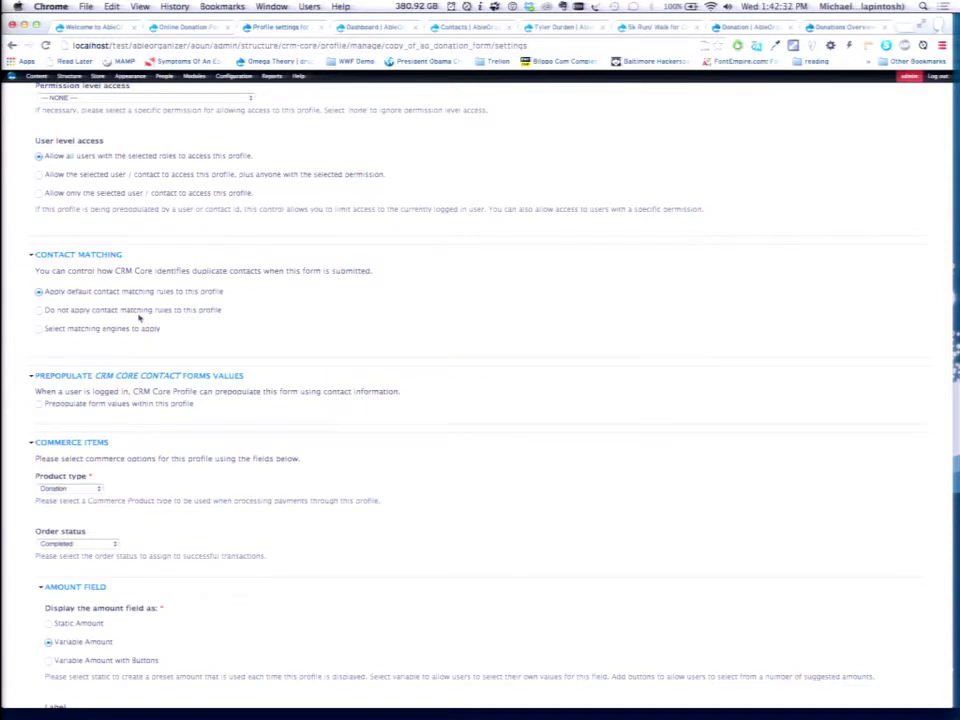
scroll(139, 318, "down", 3)
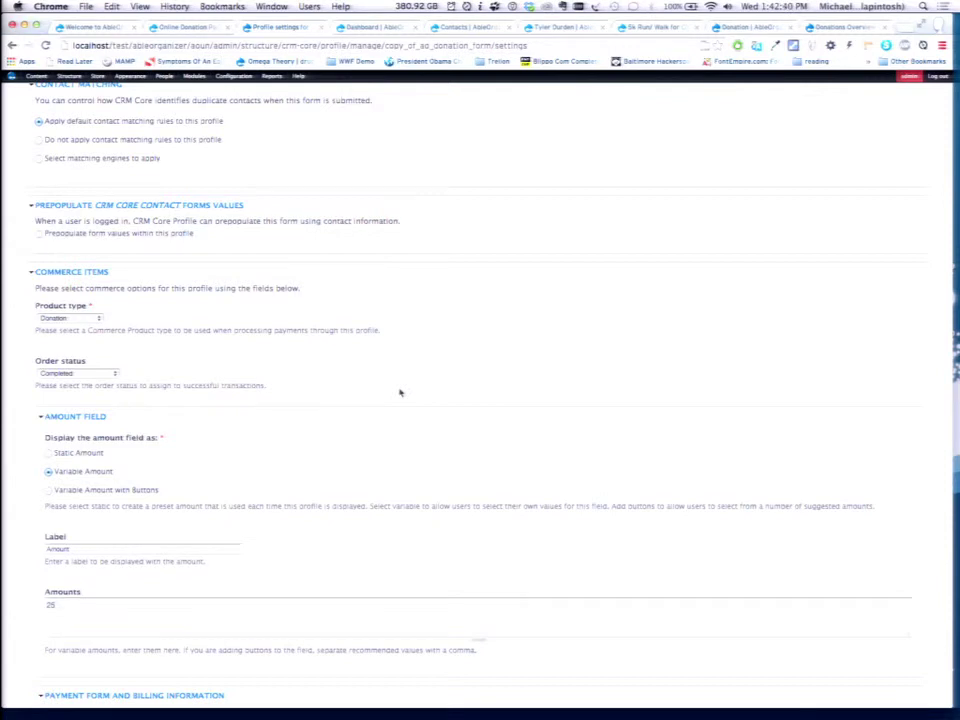
scroll(400, 392, "down", 5)
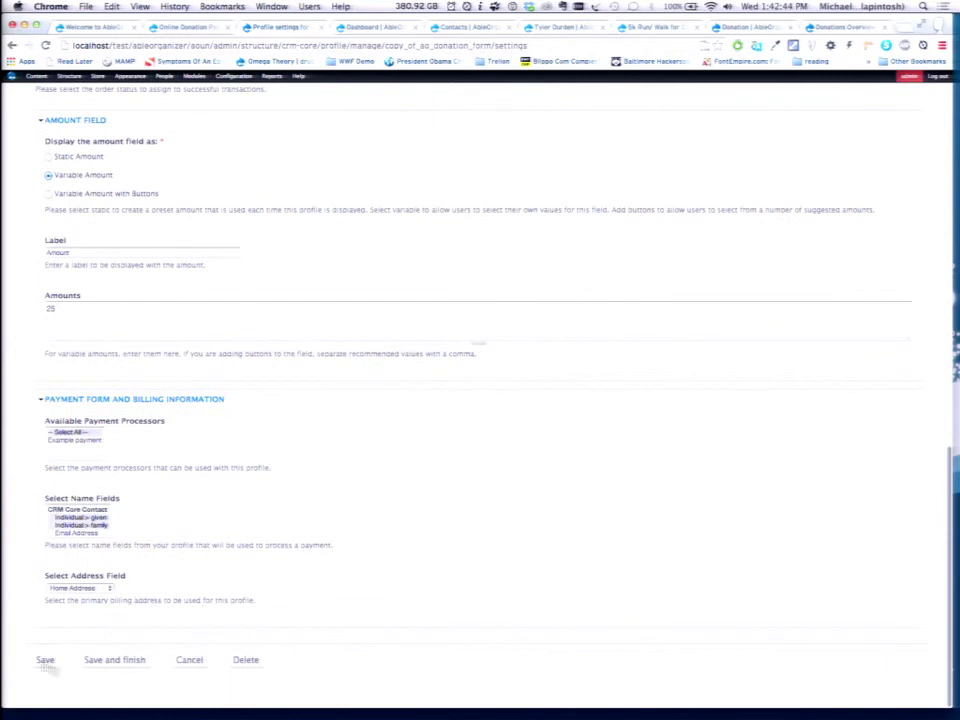
Save the Athletics Form profile settings and open the Online Donation Page's edit form.
left_click(44, 661)
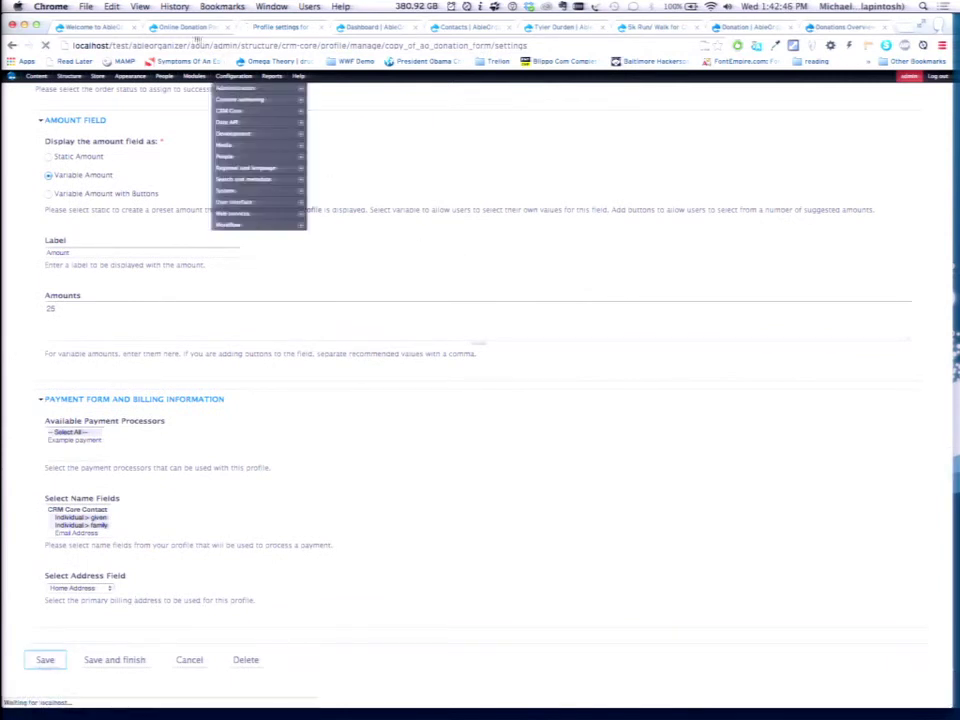
left_click(190, 28)
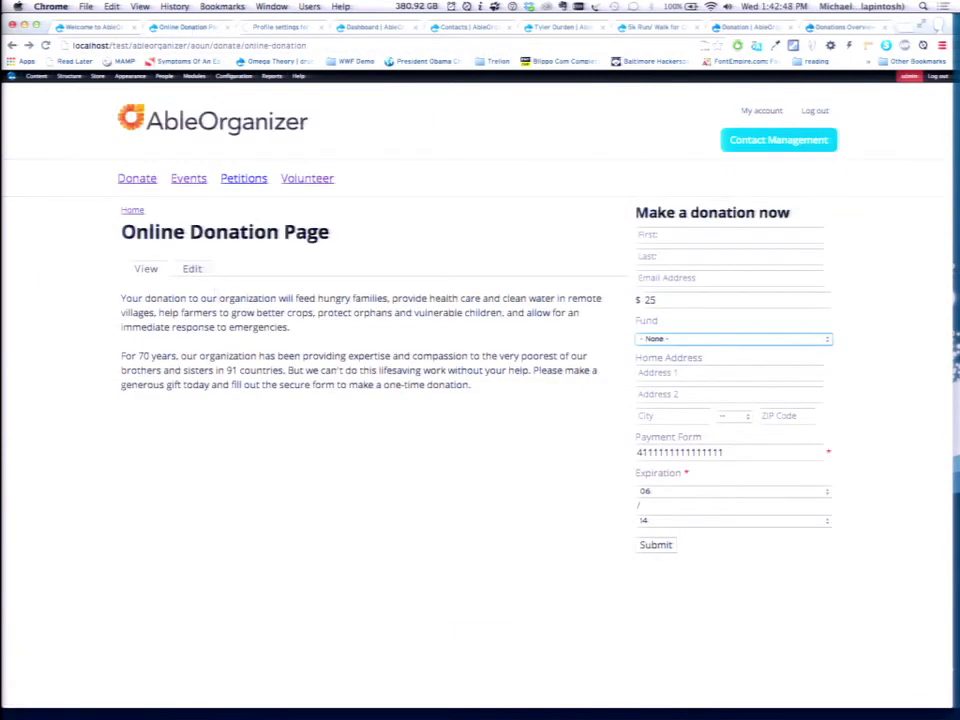
left_click(190, 270)
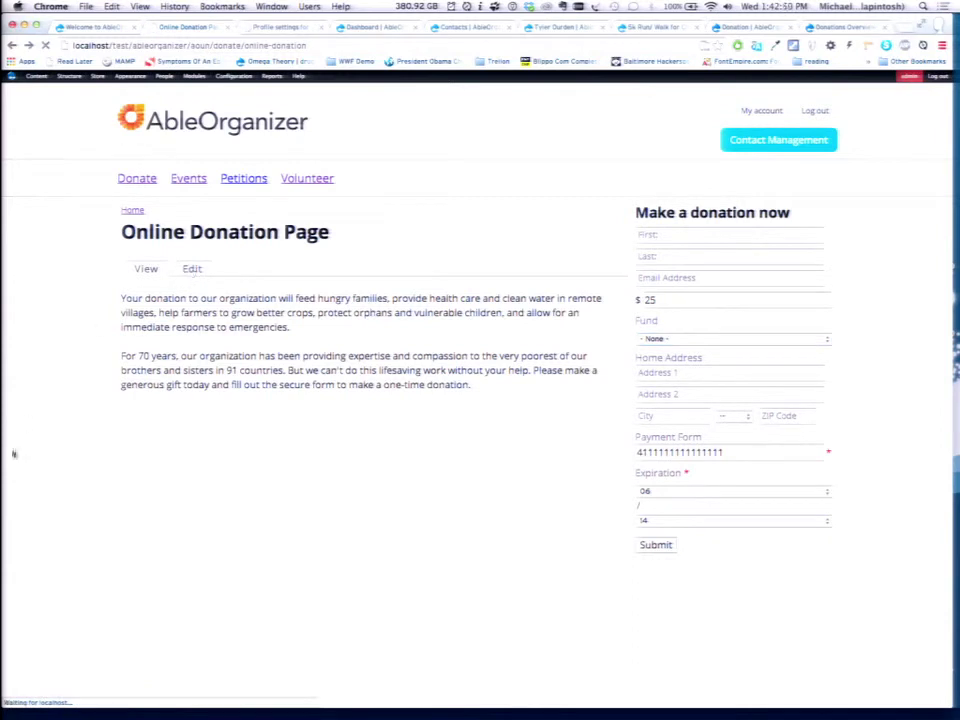
scroll(43, 475, "down", 3)
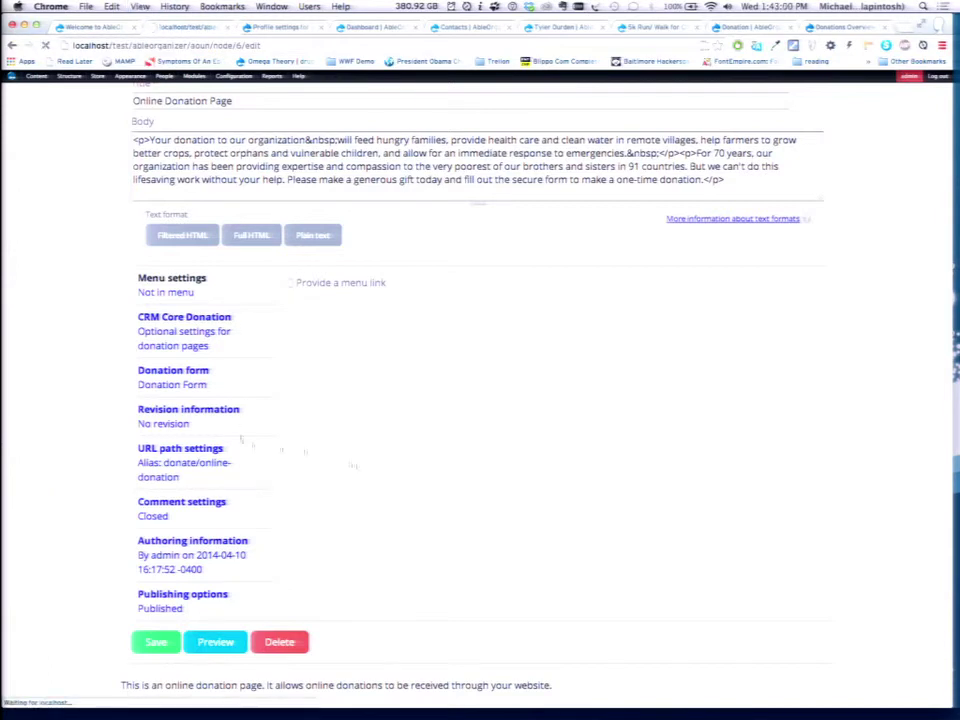
Set the page's CRM Core Profile to Athletics Form and save the page.
left_click(176, 373)
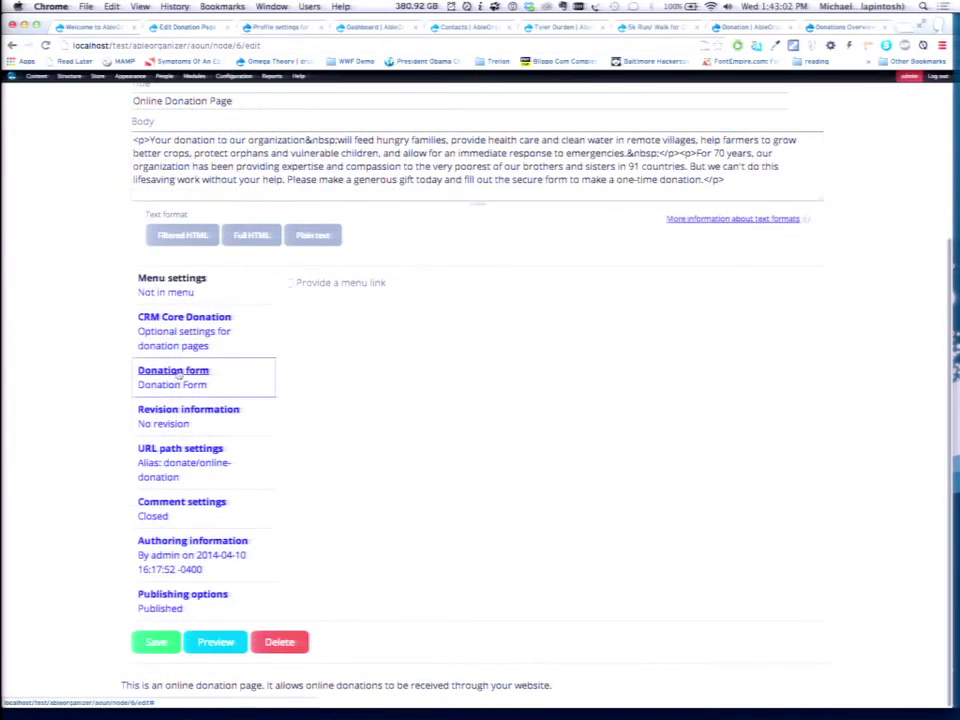
left_click(330, 320)
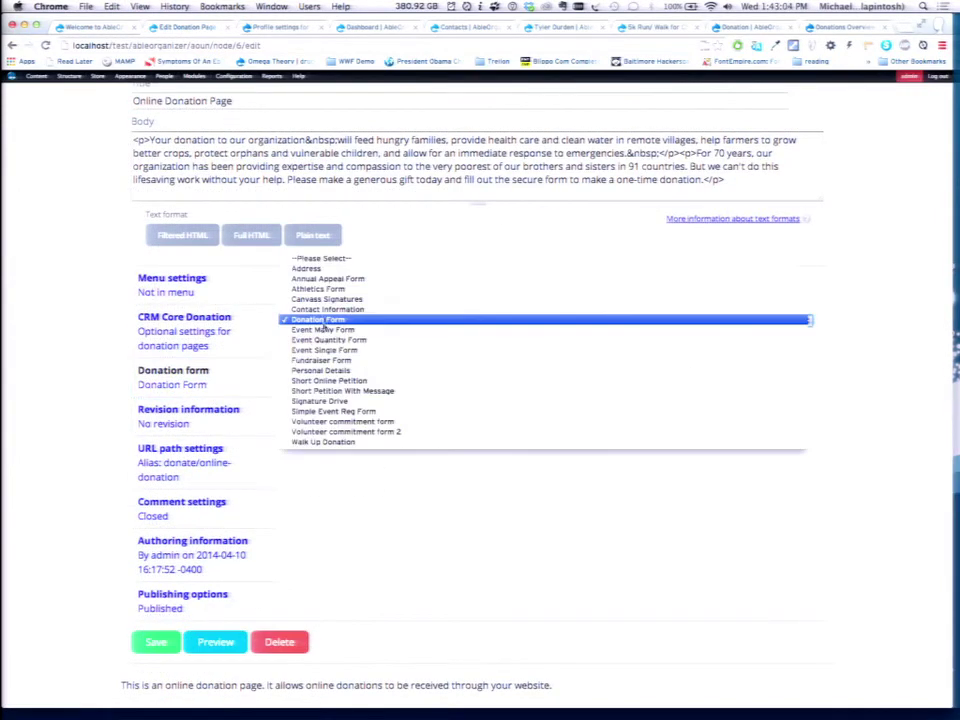
left_click(318, 288)
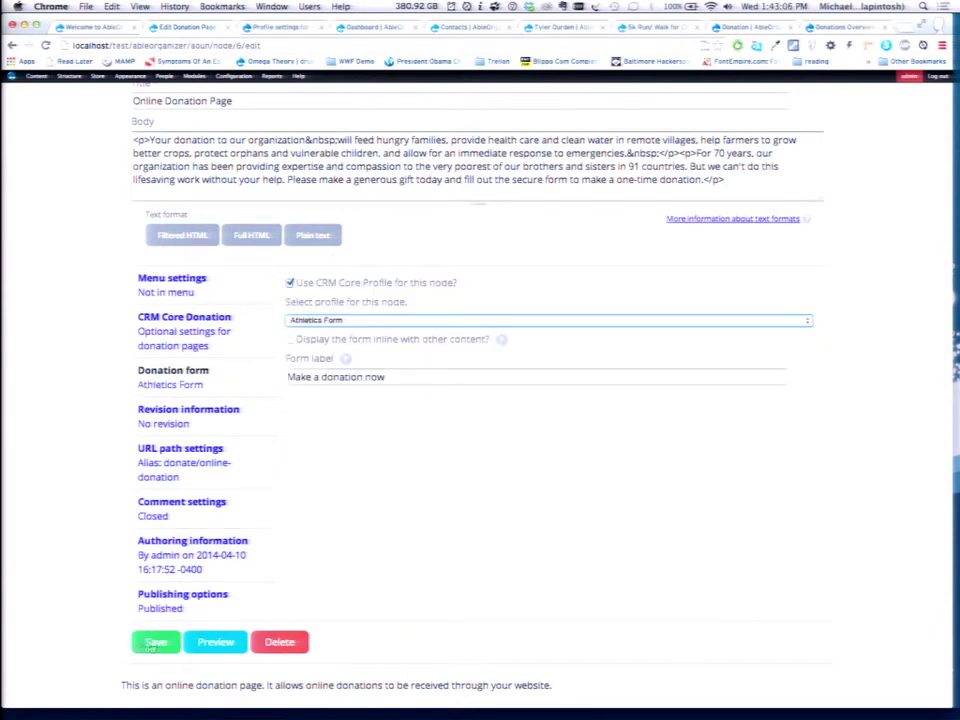
left_click(153, 645)
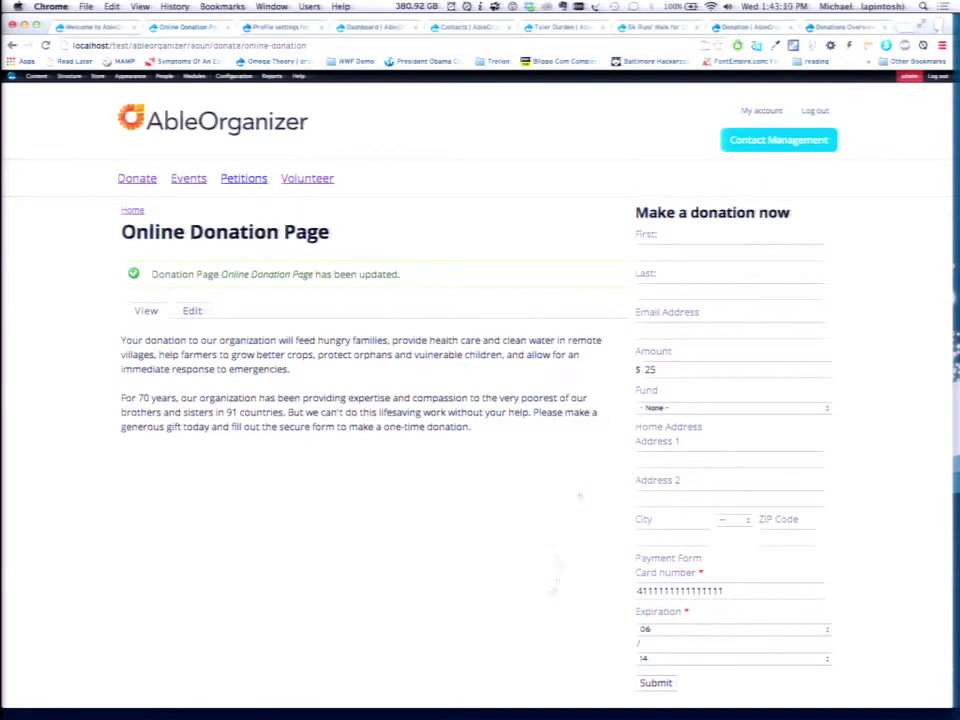
left_click(674, 408)
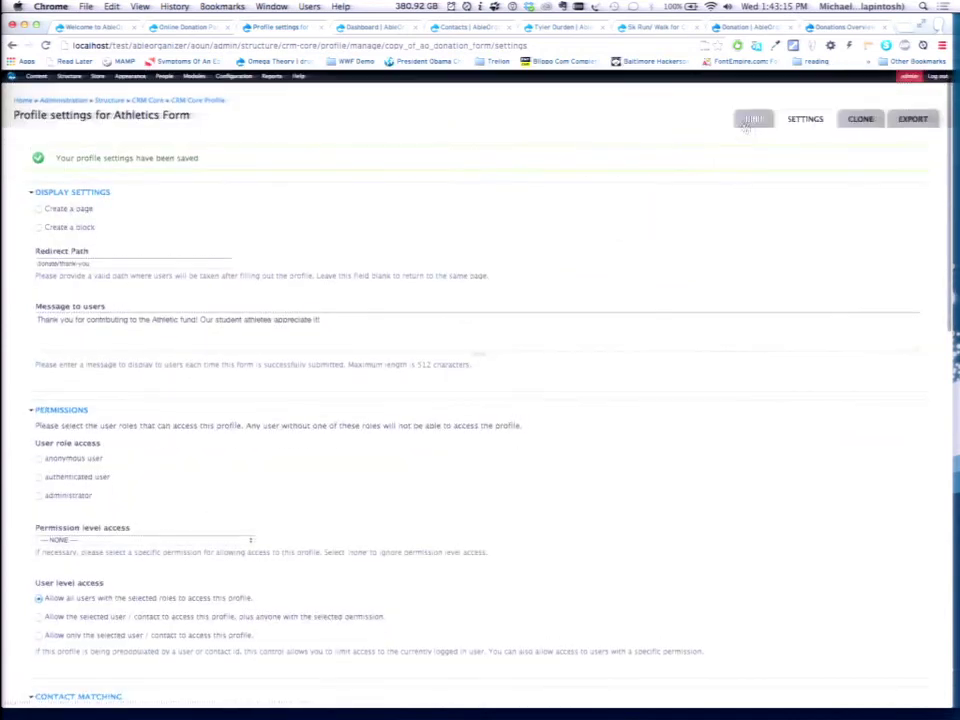
Uncheck the Athletics Form's Fund field, set its default value to Activities, and save.
left_click(752, 118)
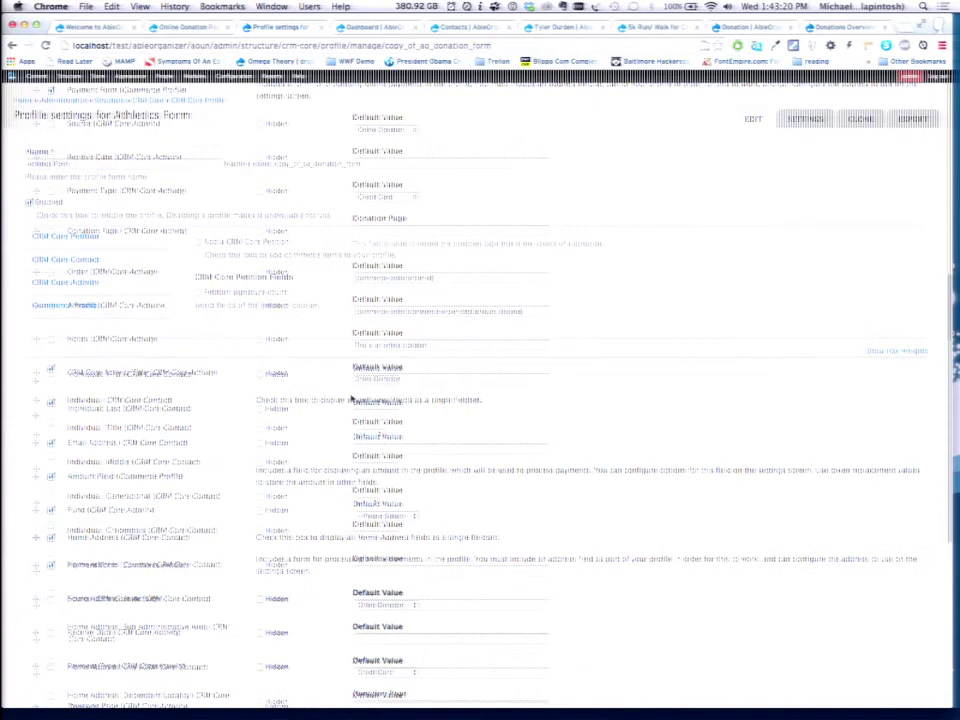
scroll(175, 425, "up", 3)
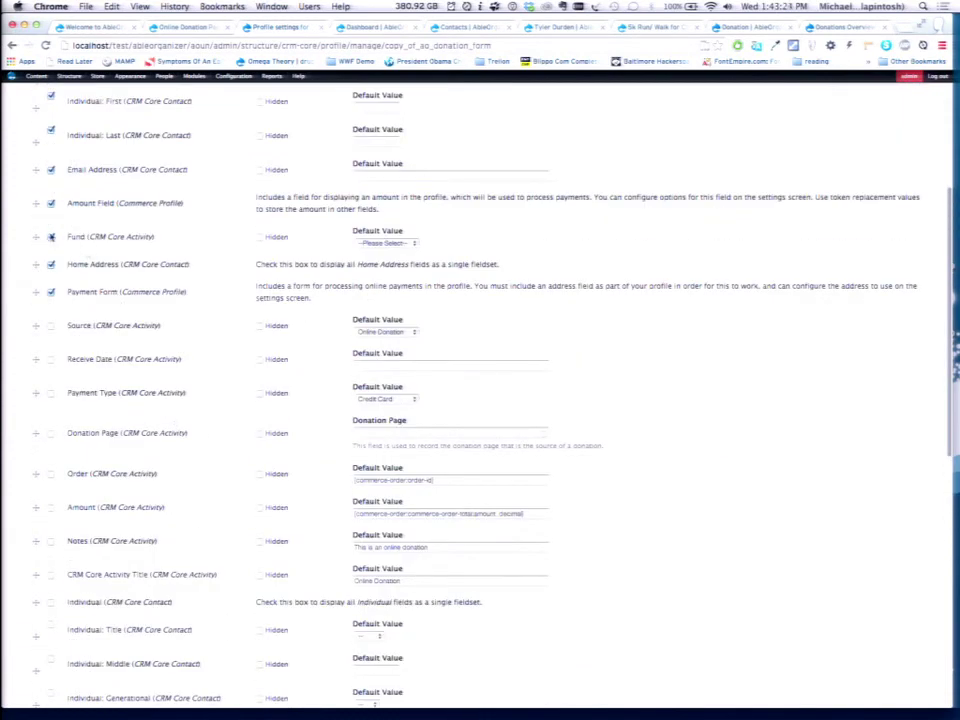
left_click(51, 237)
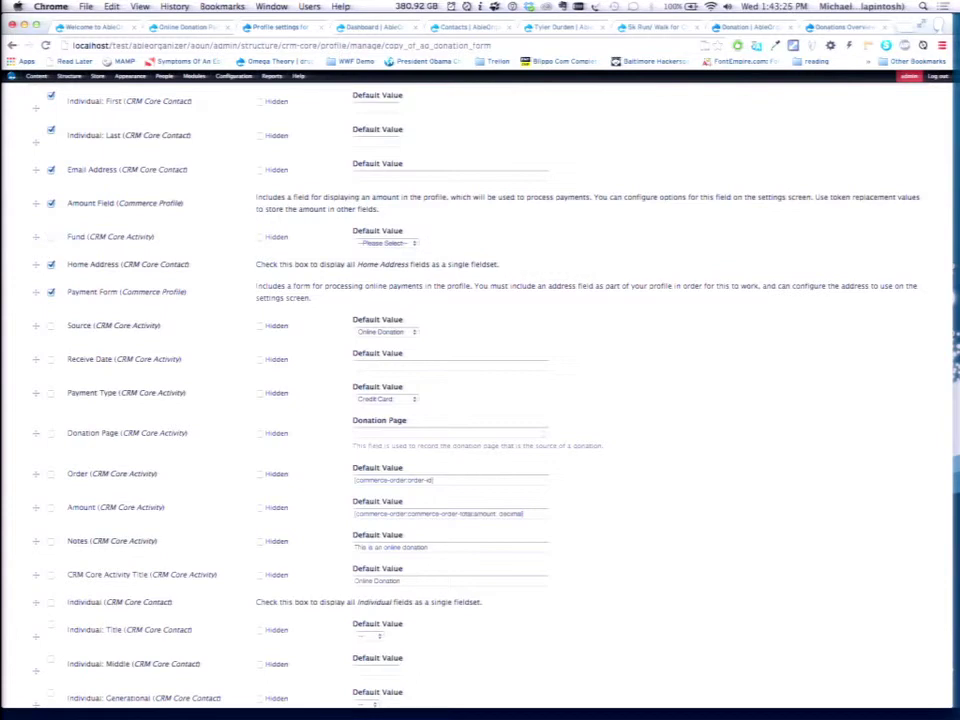
left_click(385, 243)
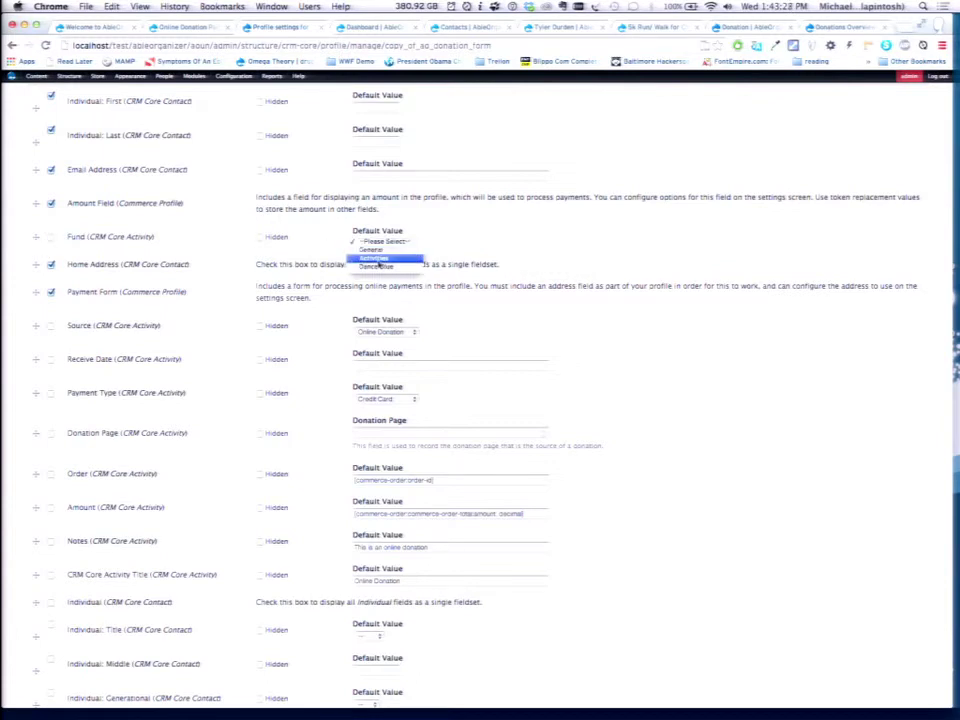
left_click(378, 259)
scroll(126, 508, "down", 15)
left_click(45, 660)
left_click(163, 30)
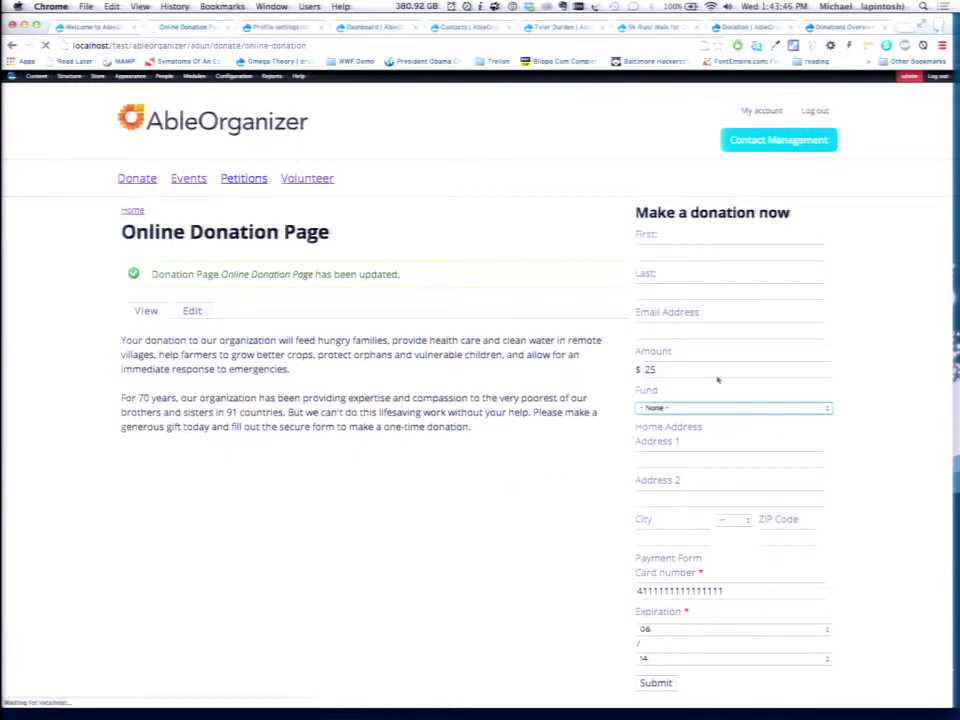
Enter the donor's first name, last name and e-mail address in the donation form.
left_click(668, 252)
type("Tyler")
key("Tab")
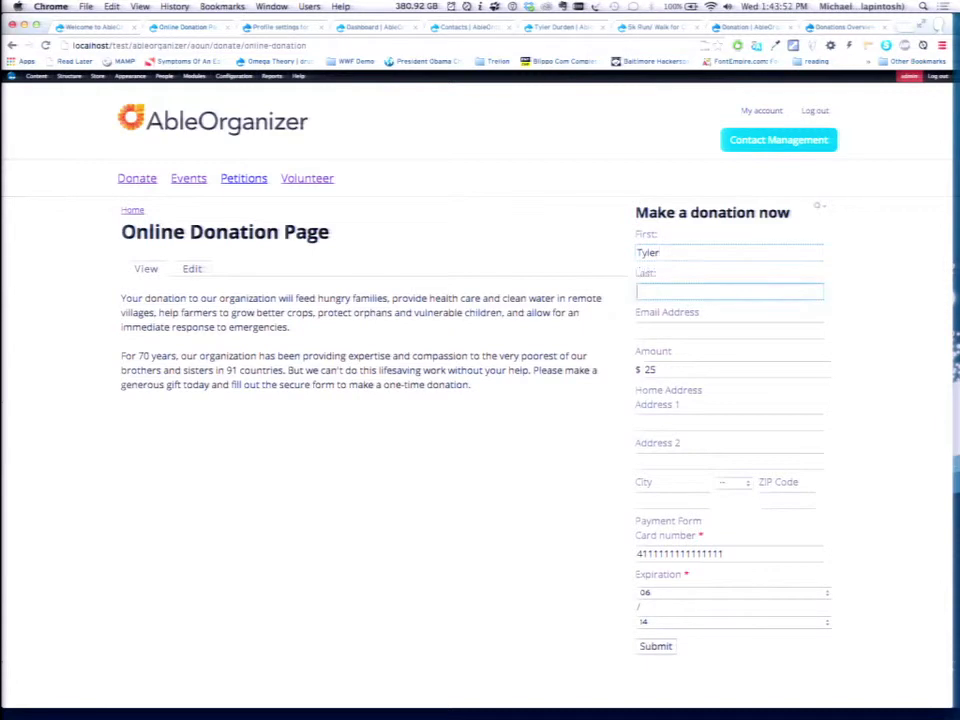
type("Durdern")
key("Tab")
type("tdr")
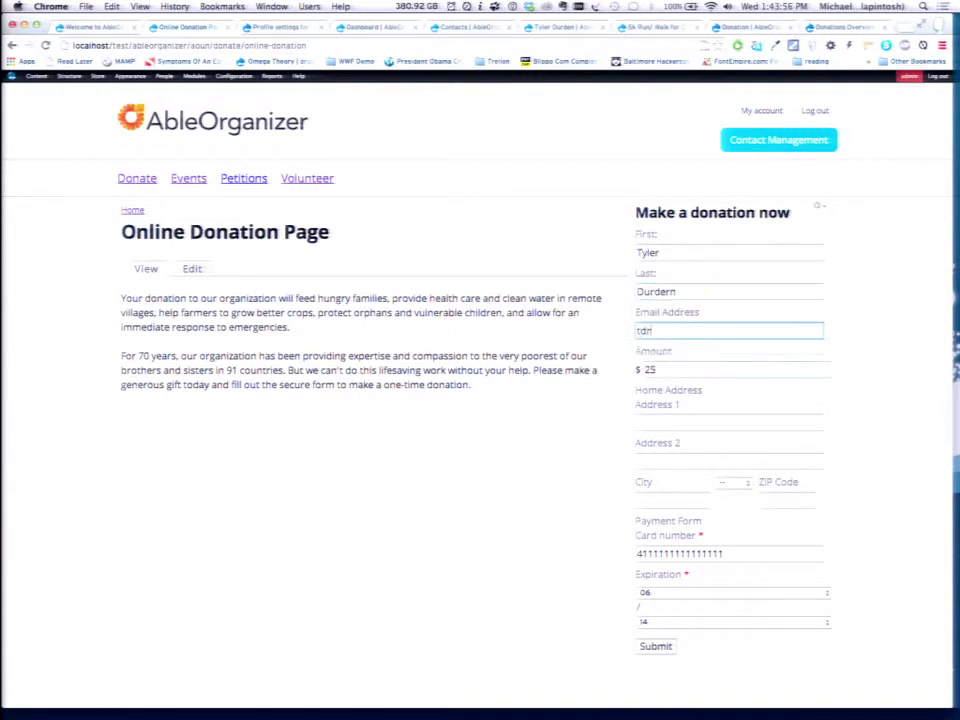
key("BackSpace")
type("urden@t")
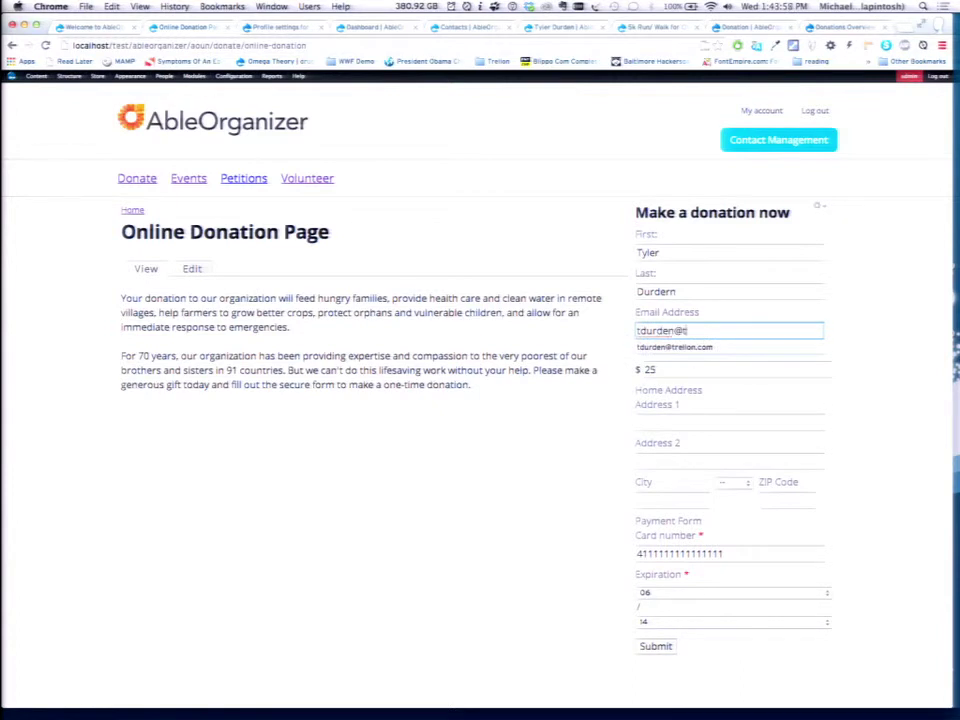
key("Down")
key("Return")
Keep the $25 amount, autofill the saved home address, and submit the test donation.
key("Tab")
key("Tab")
key("Down")
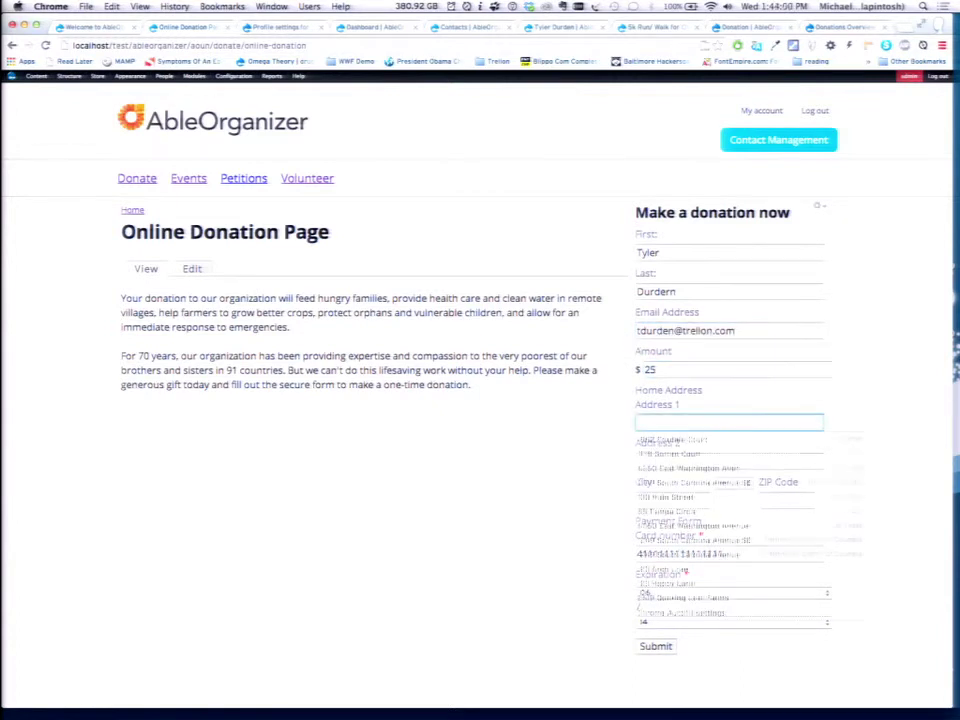
key("Down")
key("Down")
key("Down")
key("Down")
key("Down")
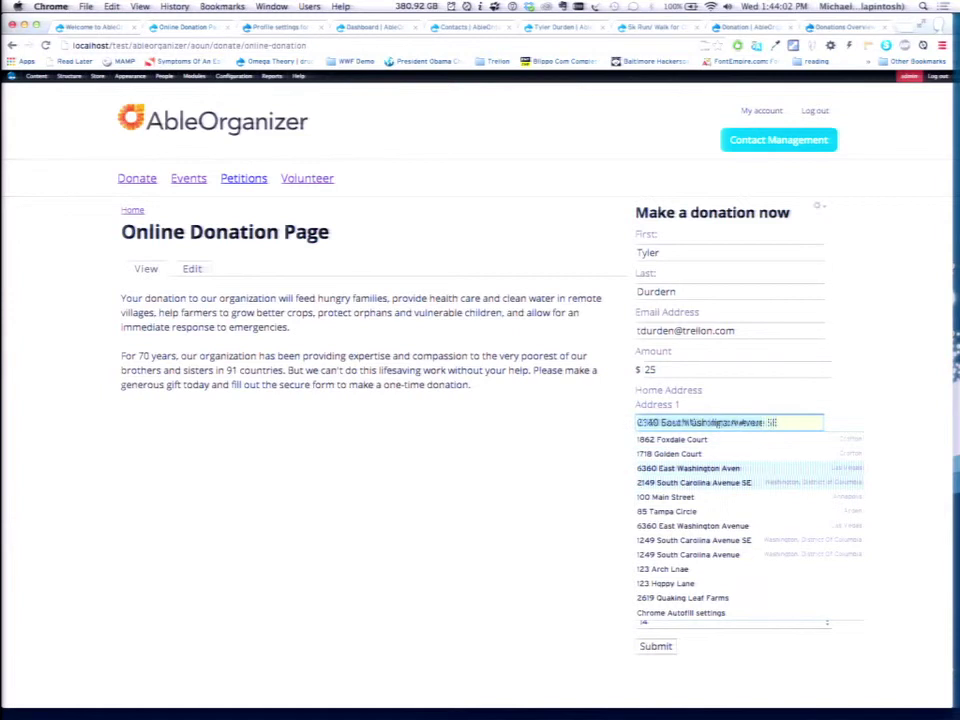
key("Return")
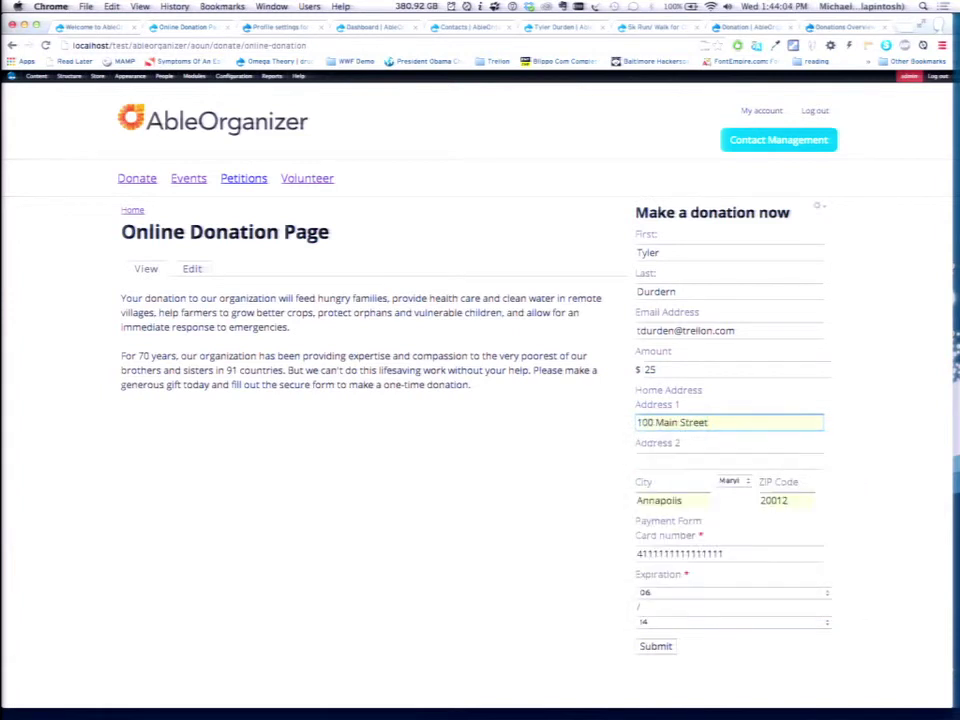
left_click(657, 648)
key("ctrl+Tab")
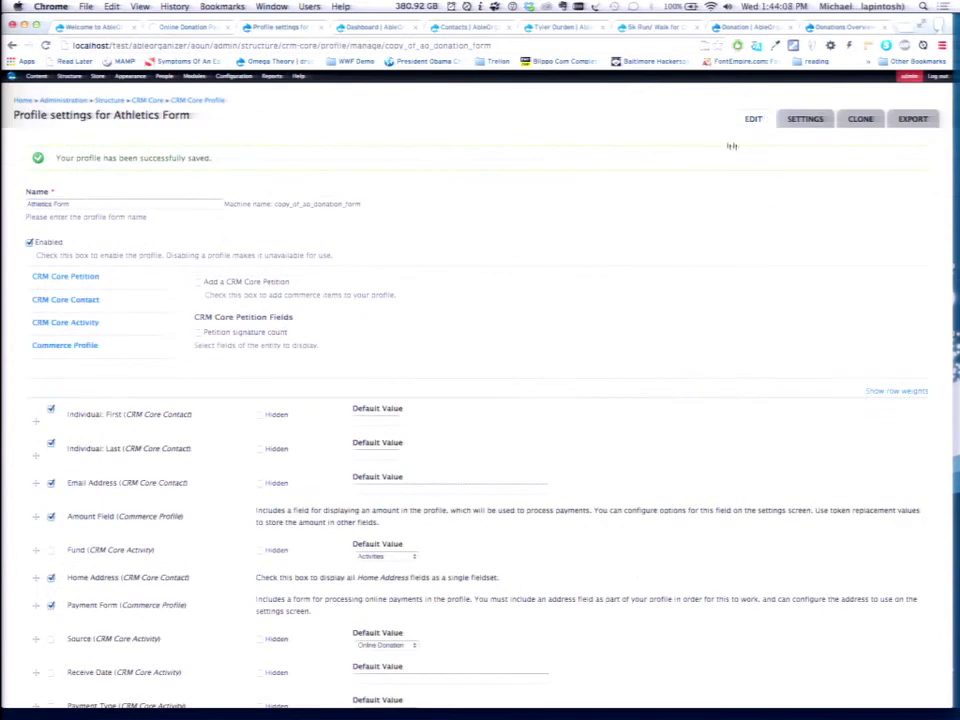
key("ctrl+Tab")
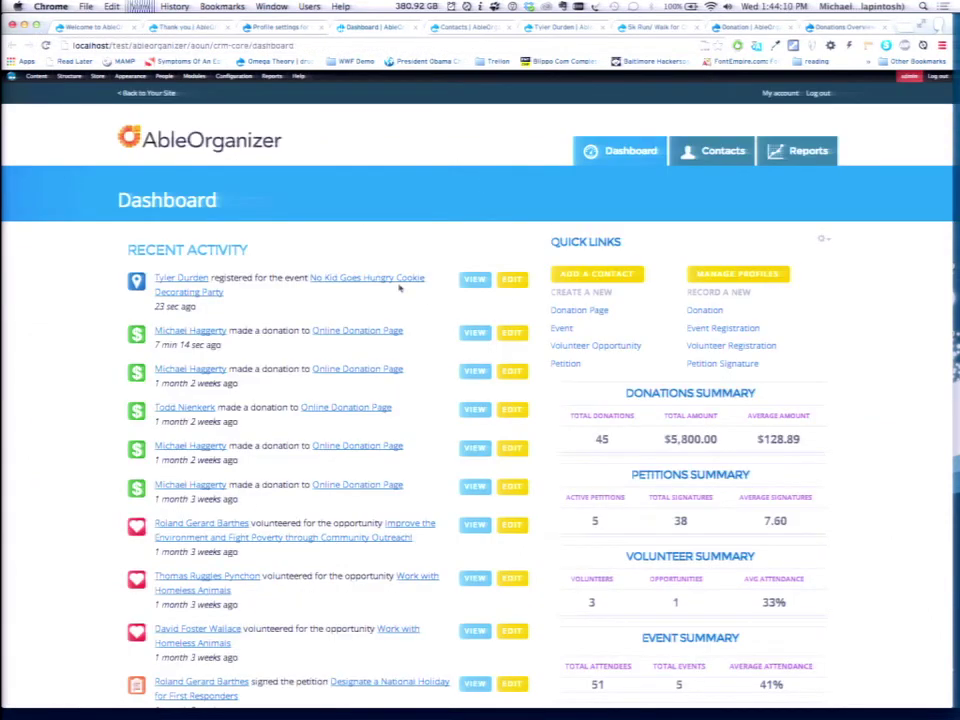
Verify the newest $25 donation's Fund reads Activities, then open the donor's Activities list.
left_click(219, 293)
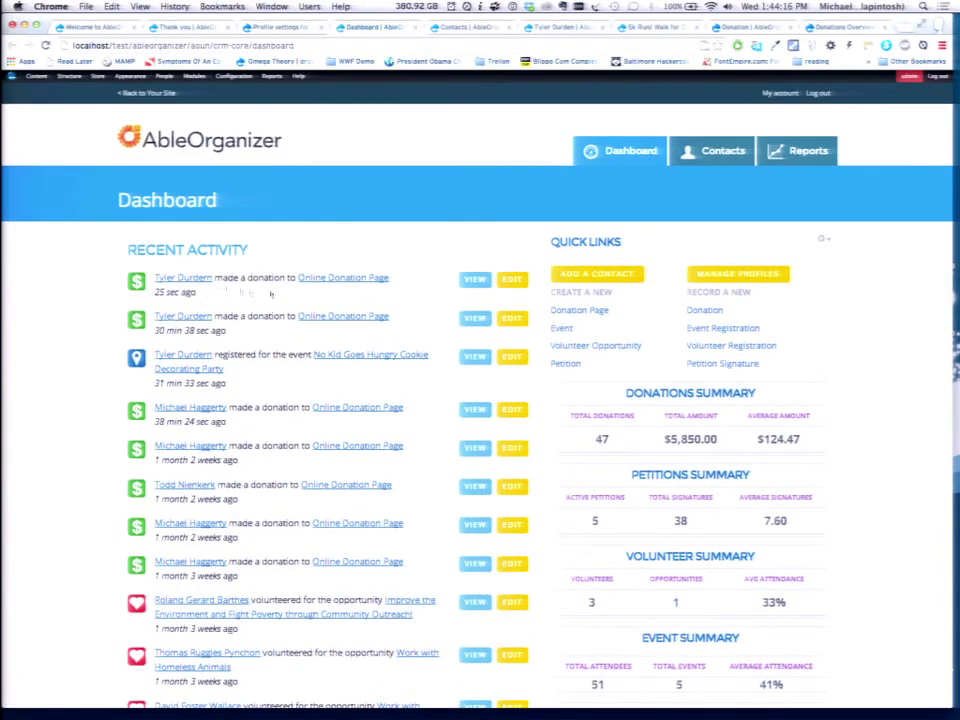
left_click(476, 281)
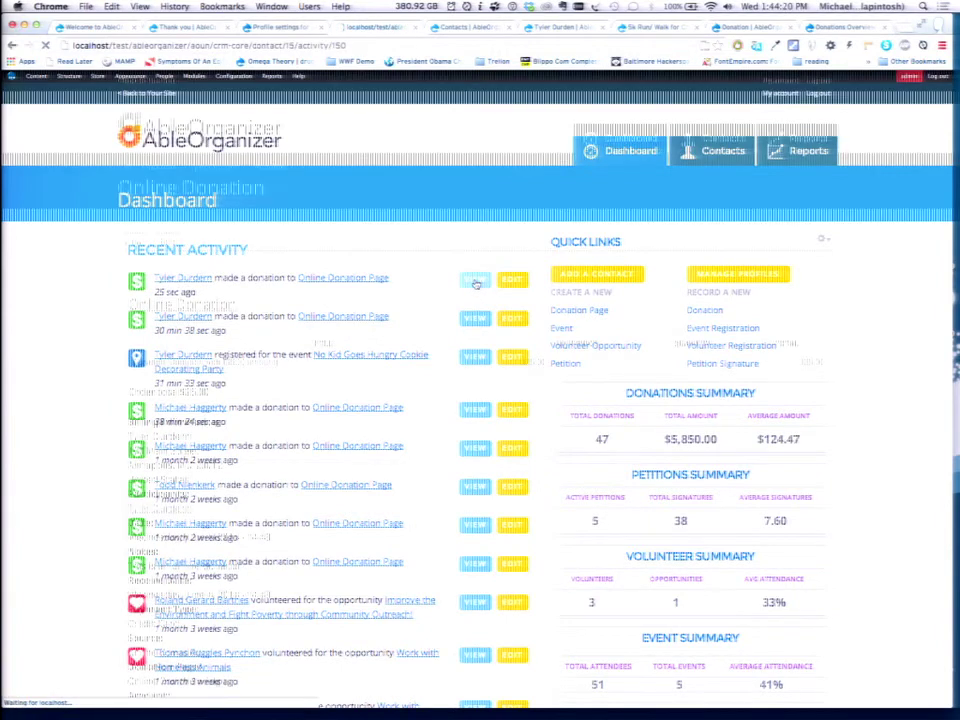
scroll(451, 500, "down", 2)
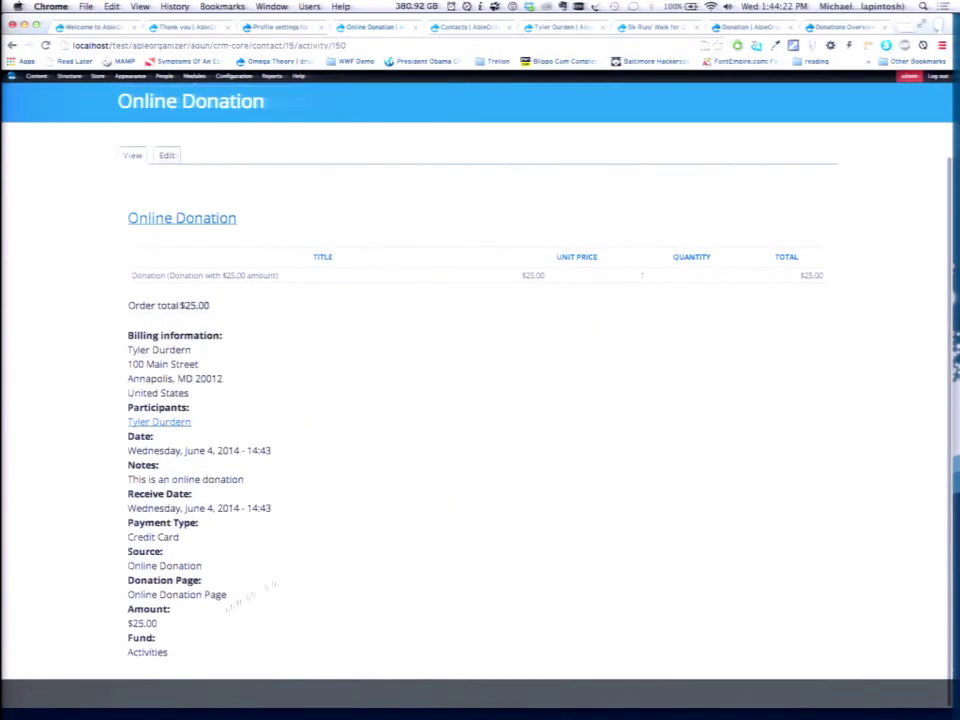
double_click(141, 652)
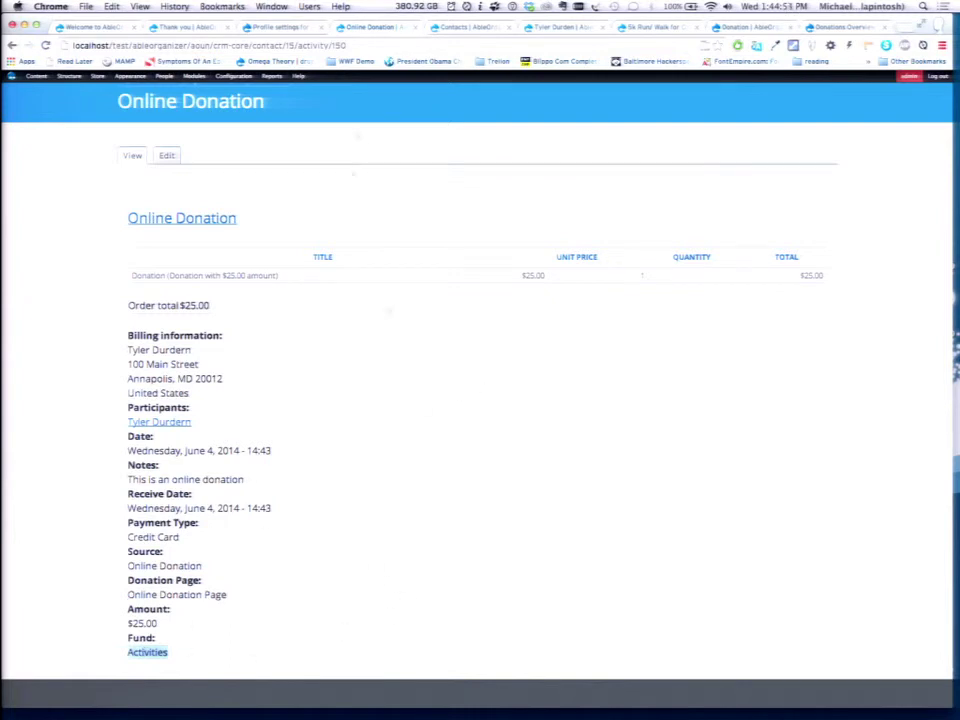
scroll(326, 274, "up", 3)
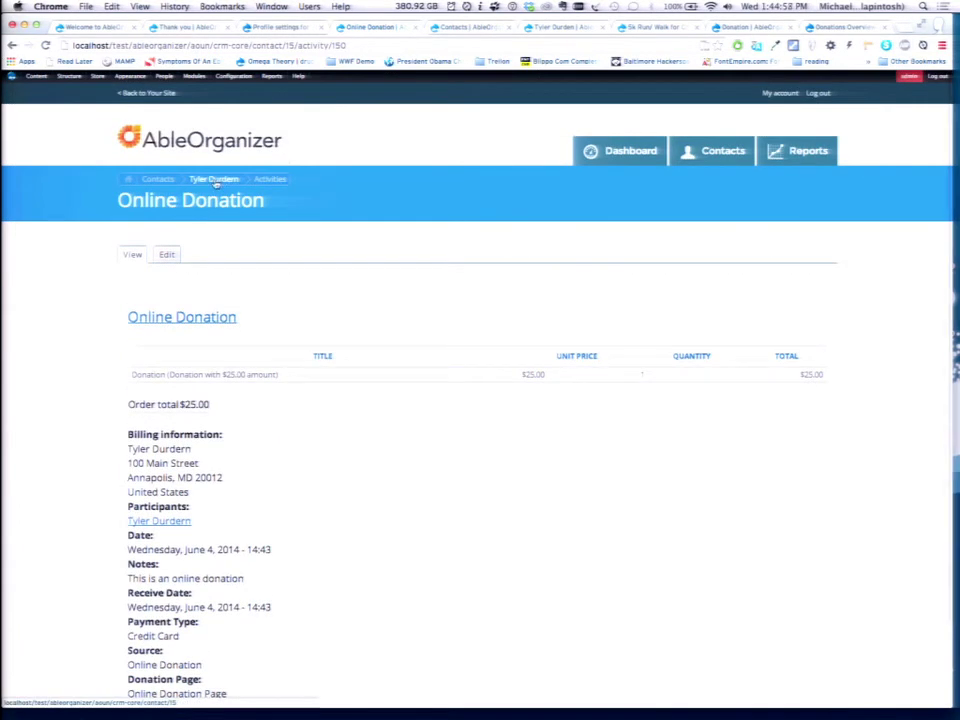
left_click(268, 180)
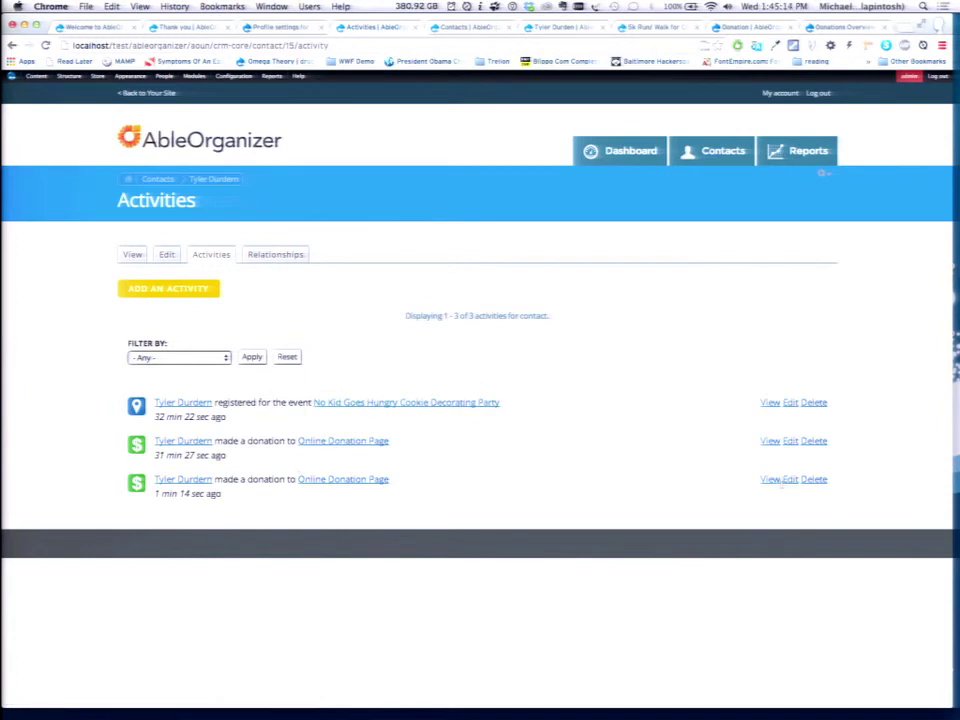
View the newest donation: $25.00 total, Credit Card payment, Activities fund.
left_click(770, 479)
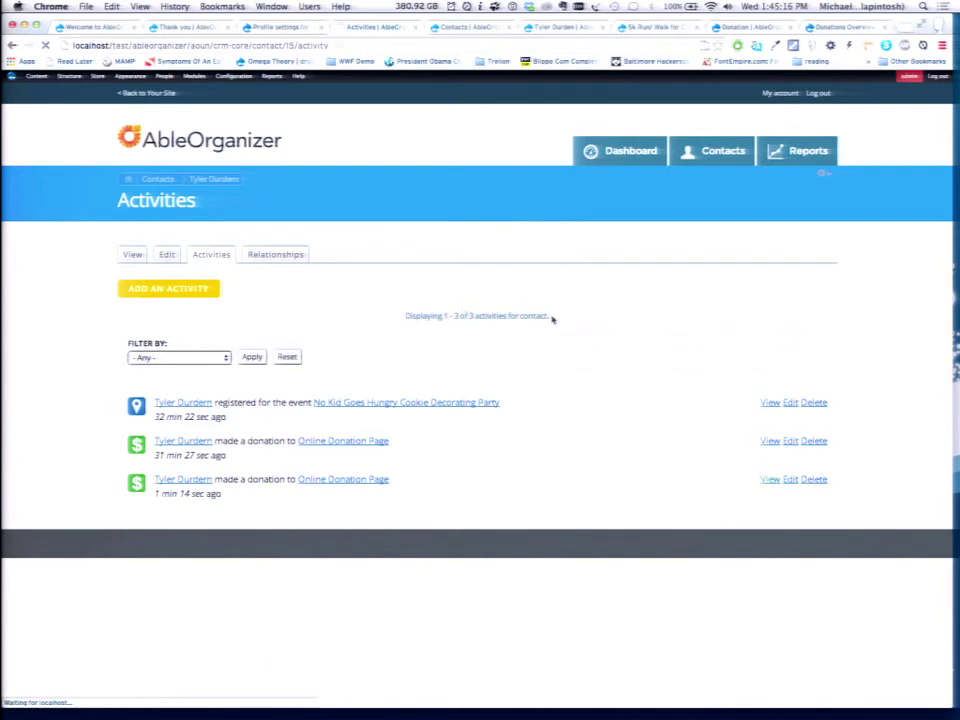
scroll(552, 320, "down", 3)
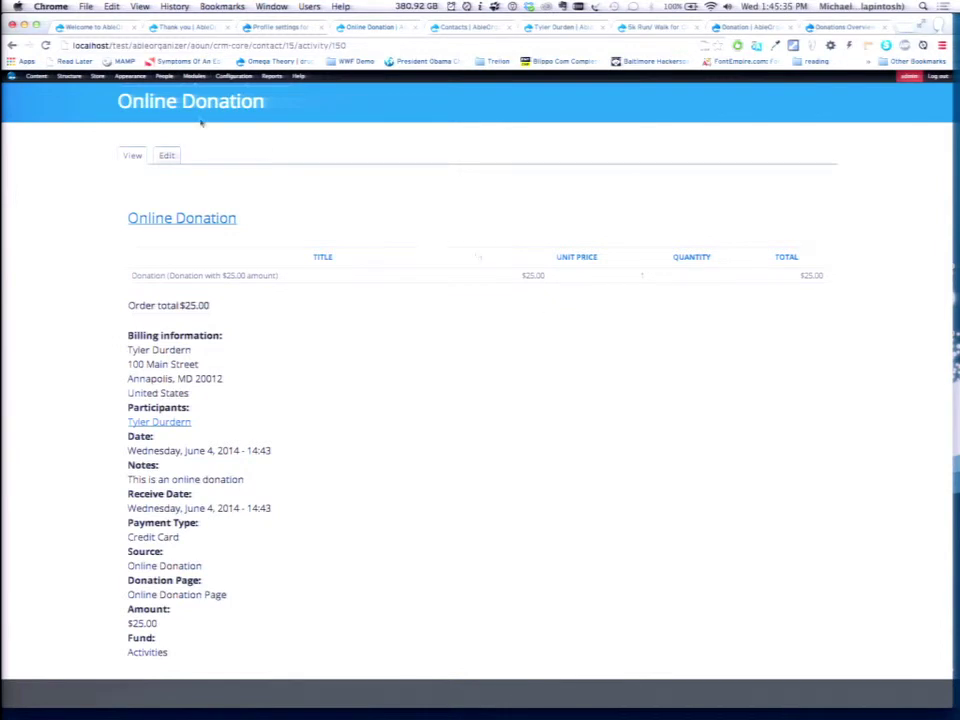
Return to the donor's Activities list showing the event registration and two donations.
left_click(11, 46)
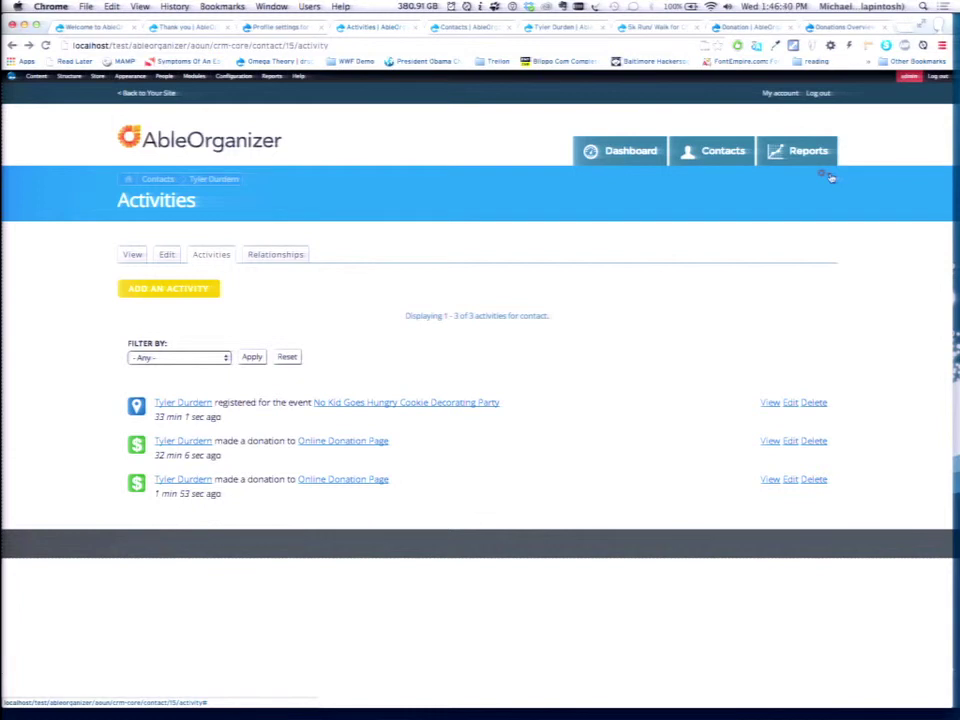
Open Configuration > Workflow > Rules from the admin toolbar.
mouse_move(265, 79)
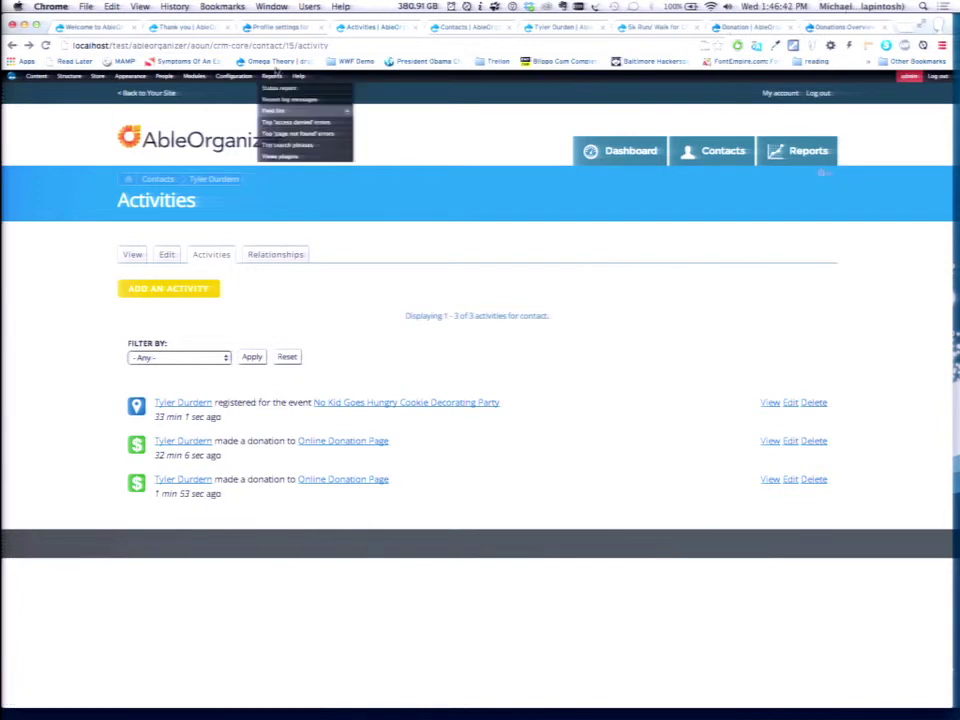
mouse_move(233, 76)
mouse_move(244, 206)
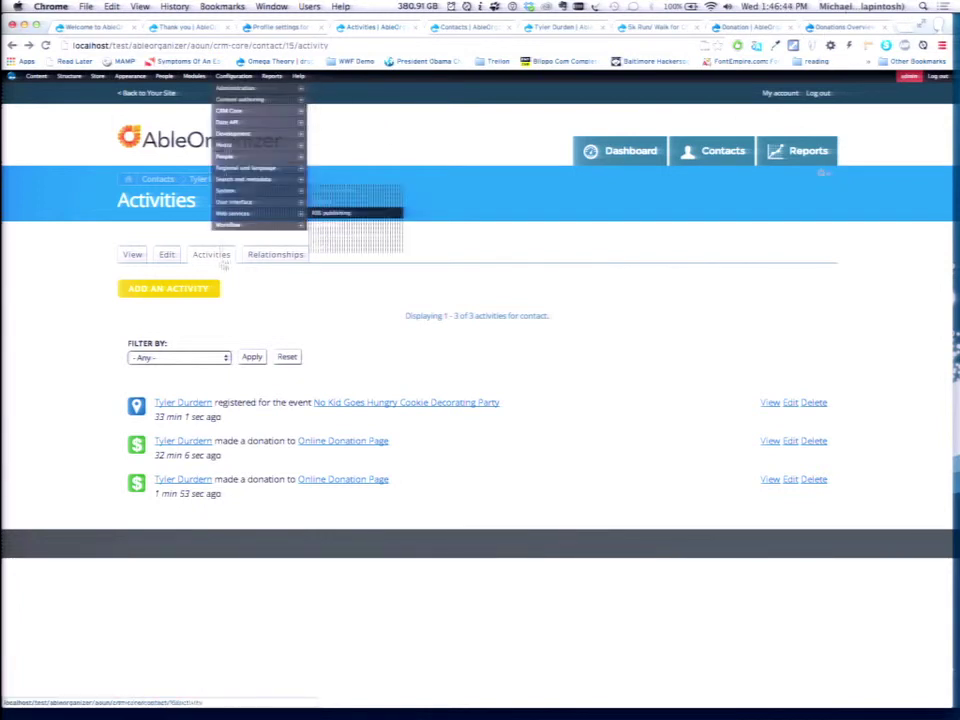
mouse_move(229, 180)
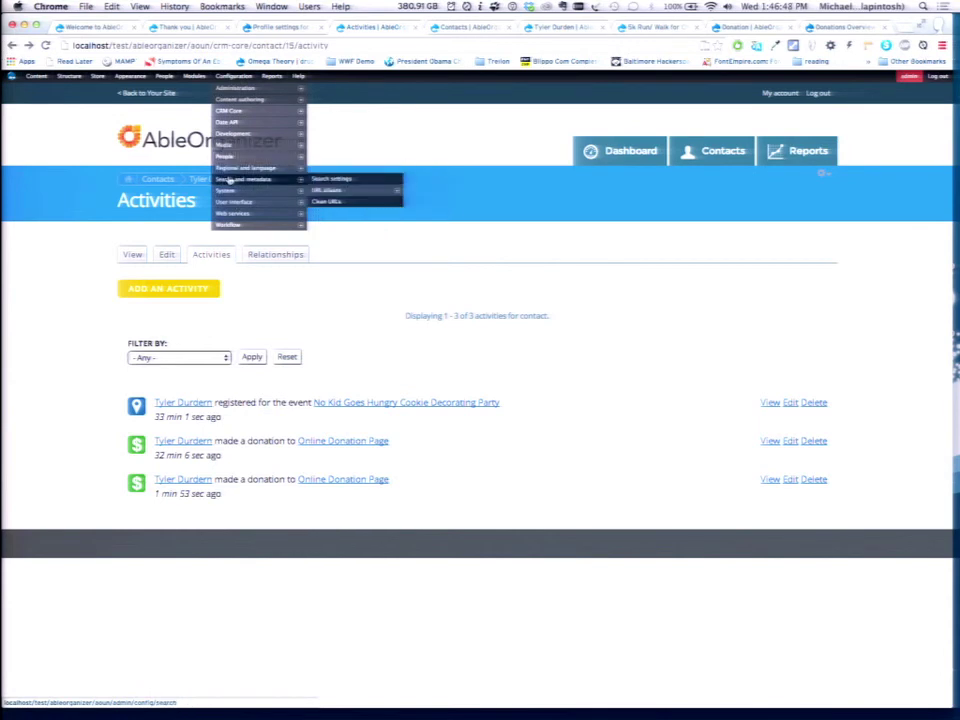
mouse_move(228, 224)
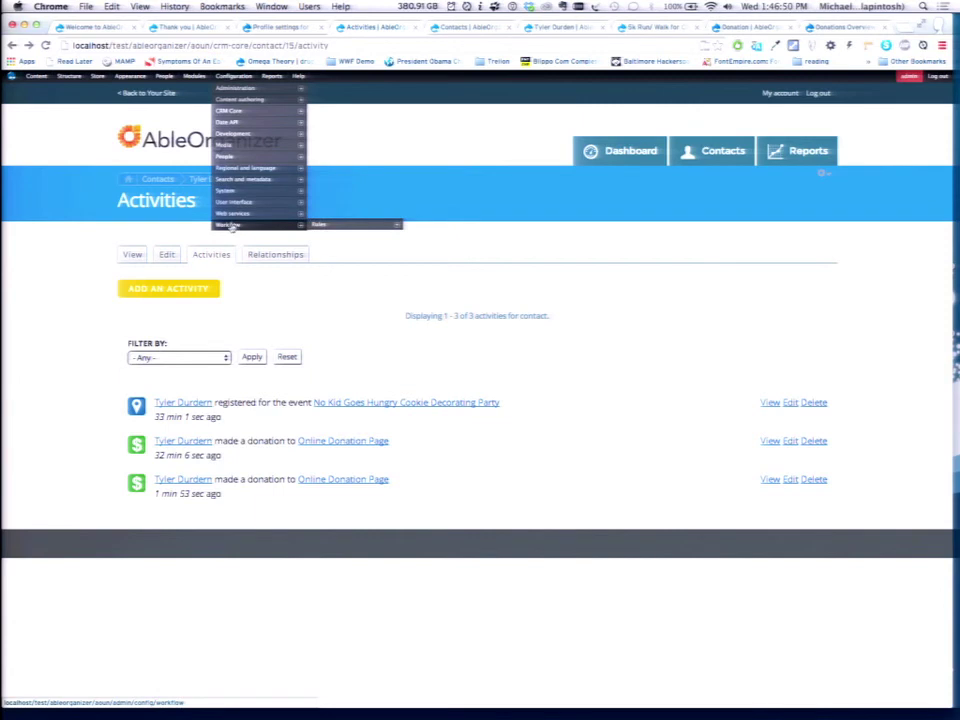
left_click(320, 225)
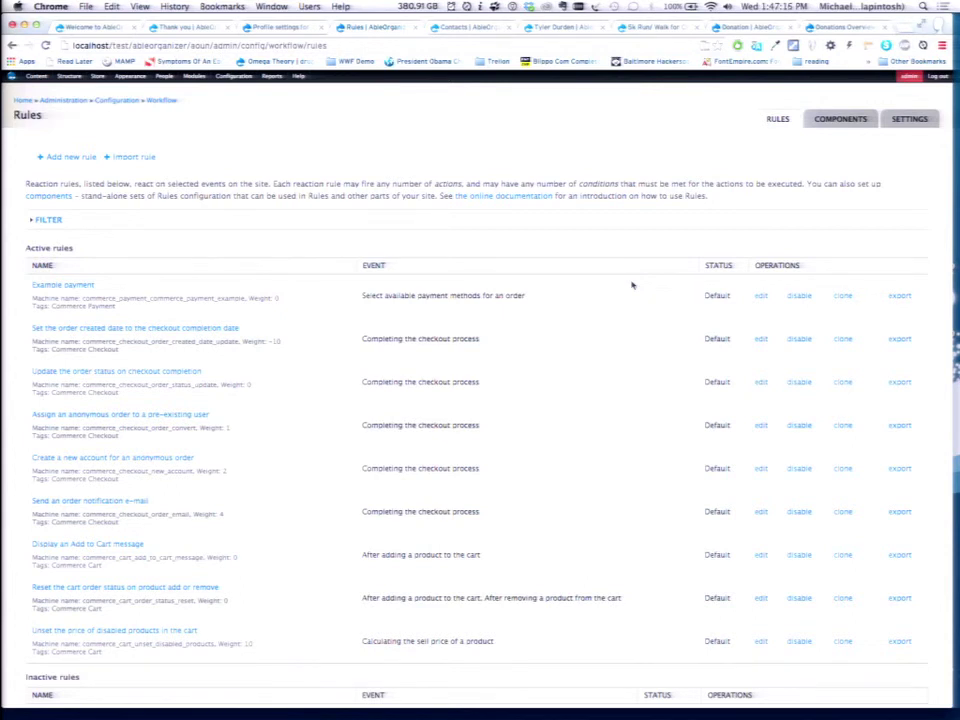
Edit the 'Donation: Thank You Message' rule set from the Rules Components list.
scroll(632, 285, "down", 2)
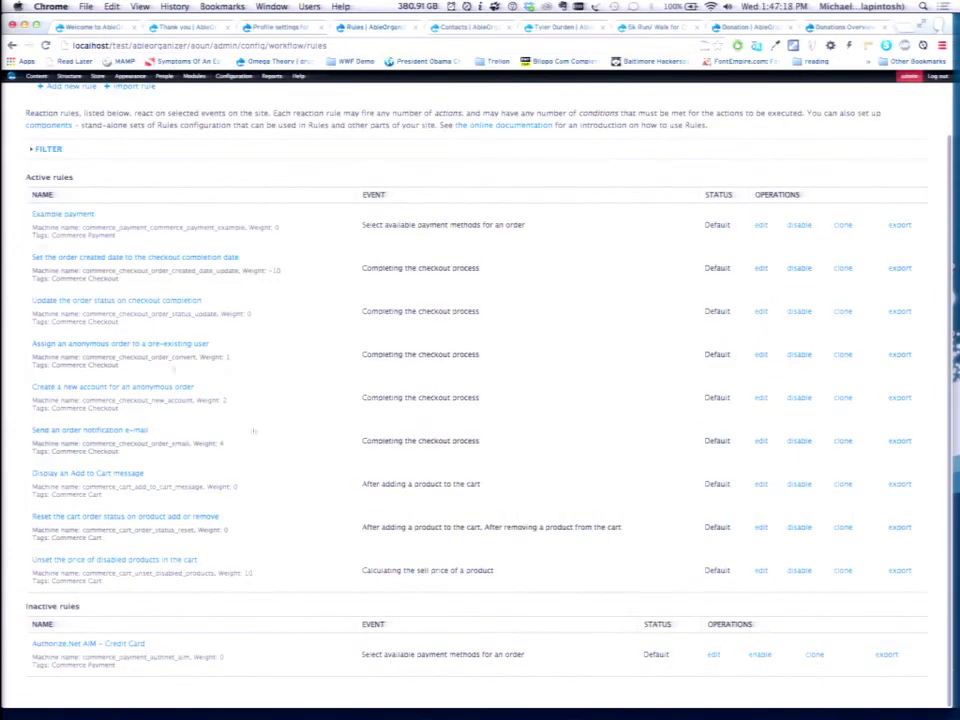
left_click(88, 643)
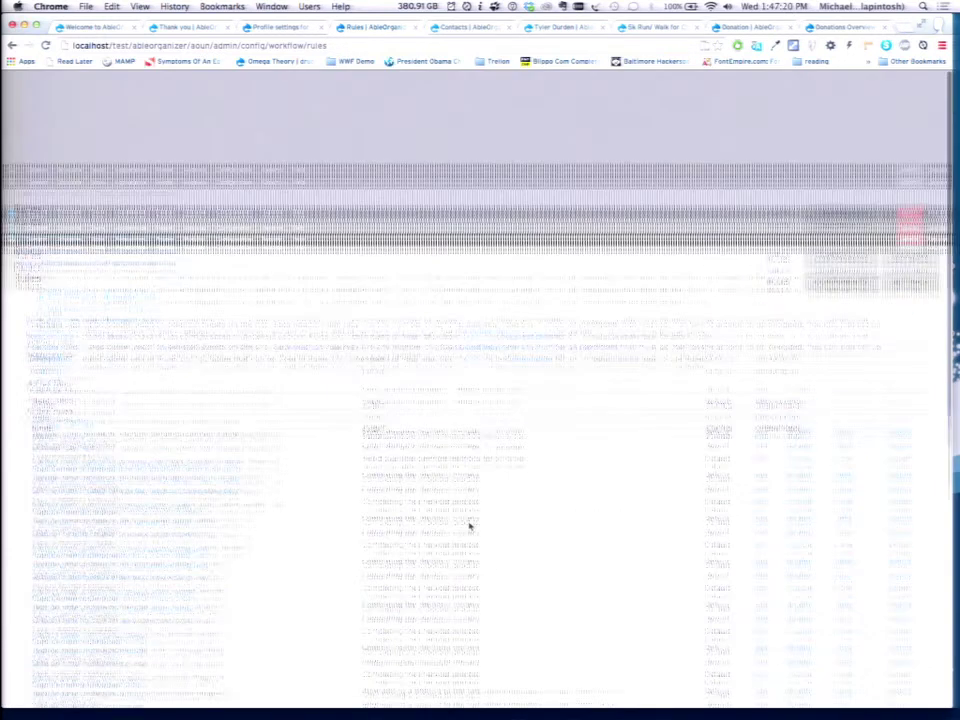
left_click(841, 120)
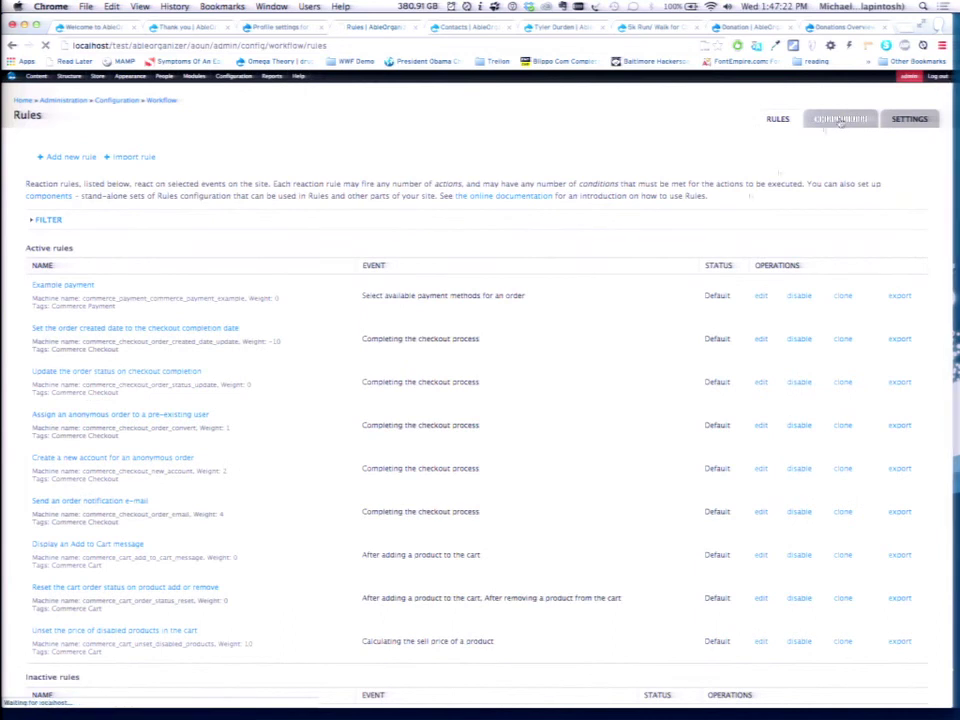
scroll(480, 286, "down", 2)
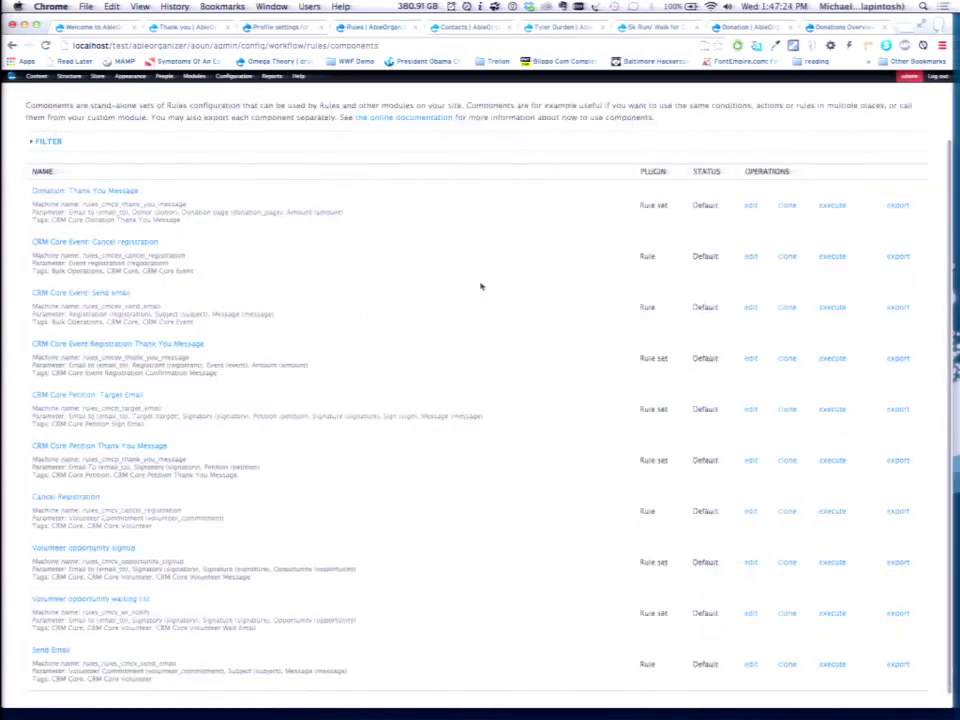
scroll(480, 286, "down", 1)
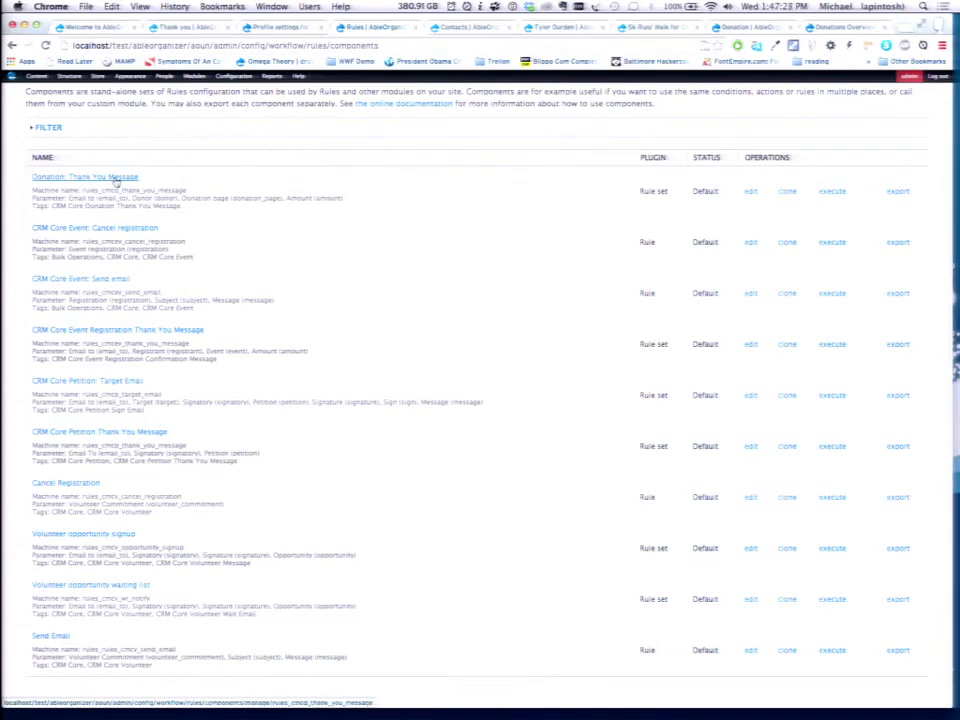
left_click(751, 193)
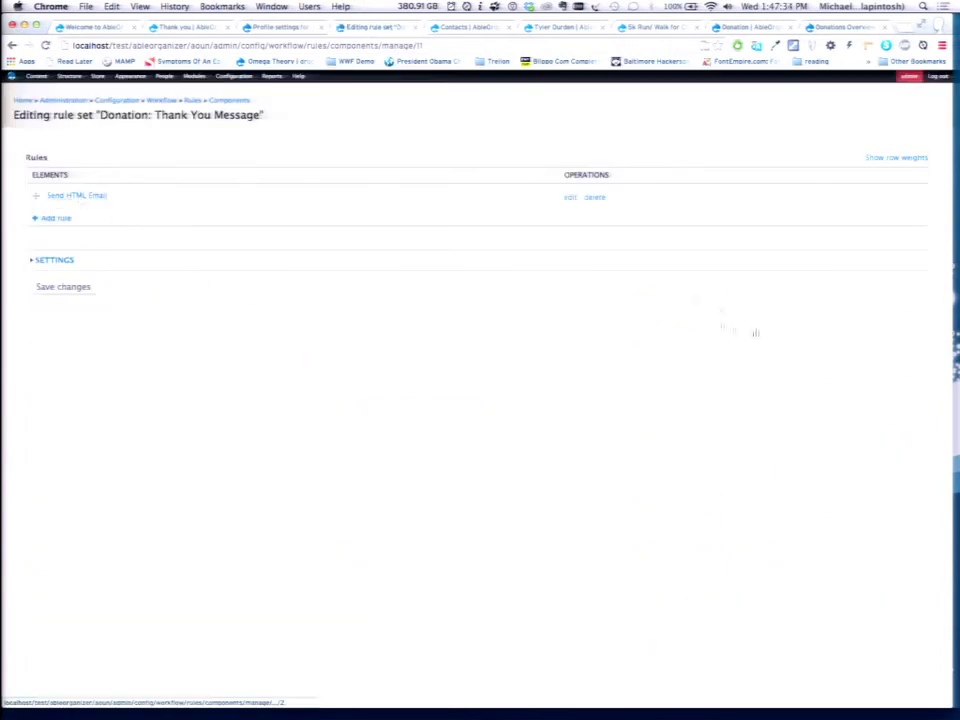
Expand the rule set's Settings, select its tag value, and edit the Send HTML Email rule.
left_click(60, 260)
scroll(345, 345, "down", 1)
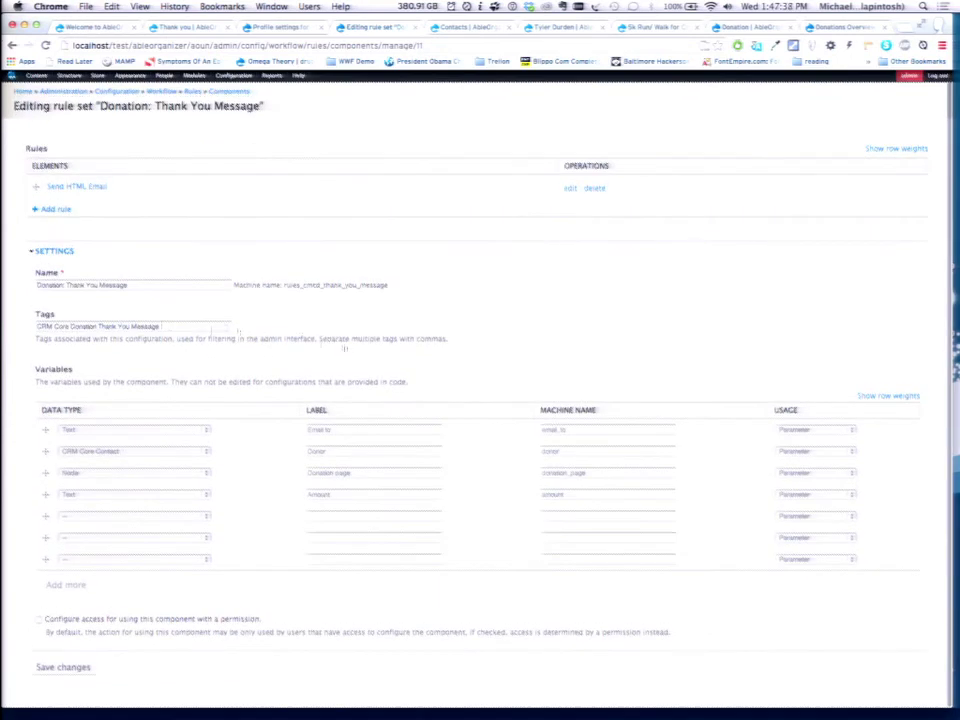
triple_click(110, 327)
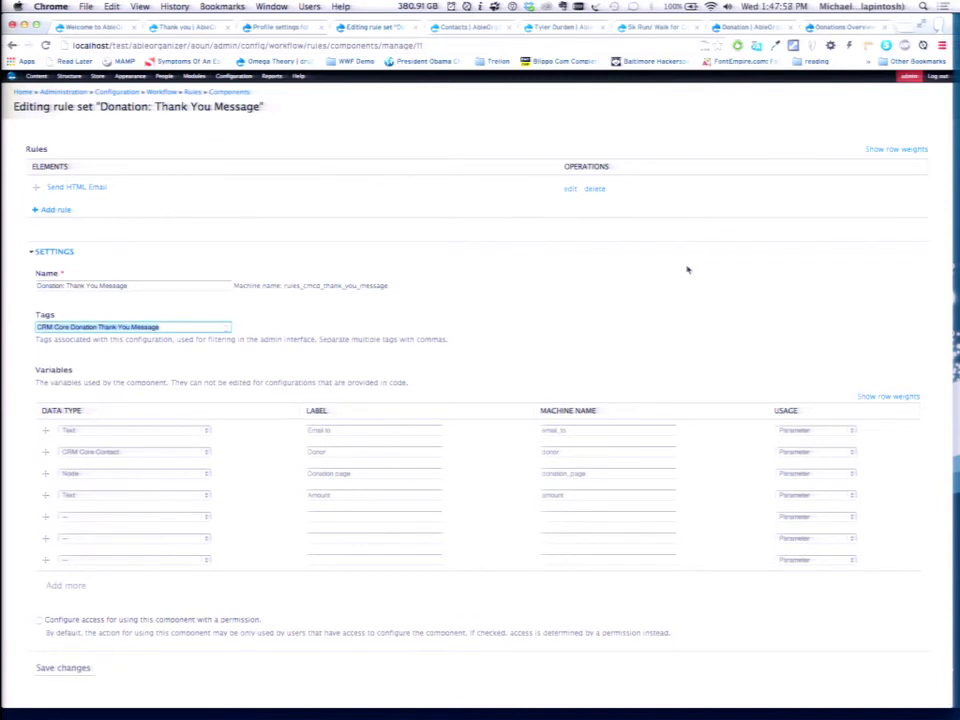
left_click(568, 189)
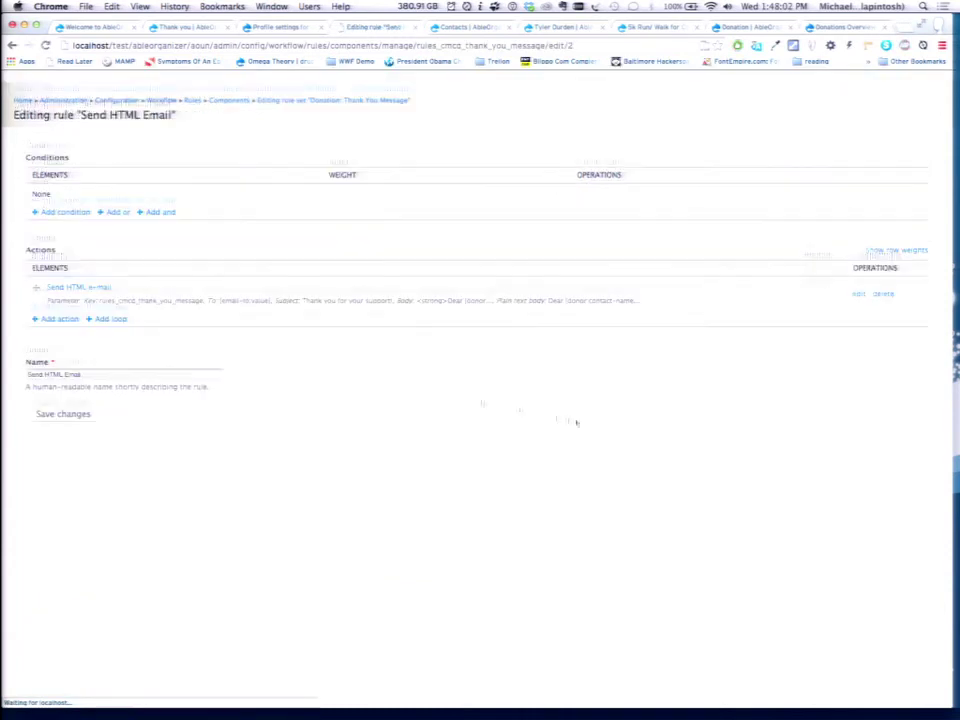
Open the Send HTML e-mail action's settings and select the recipient address value.
left_click(859, 295)
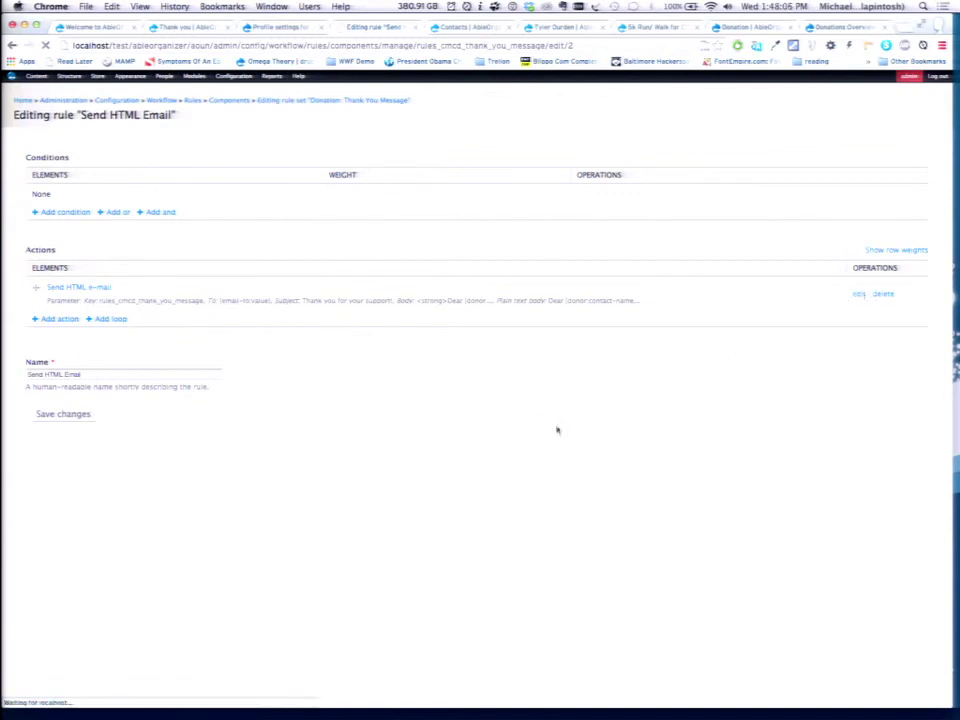
scroll(557, 432, "down", 3)
scroll(557, 432, "up", 2)
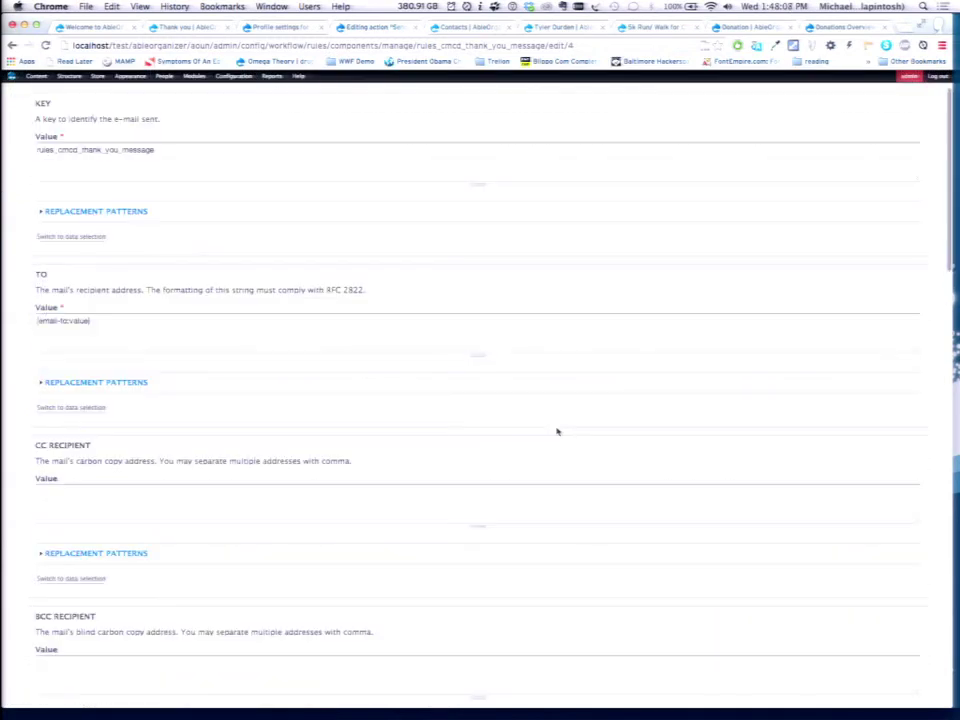
key("Tab")
key("super+a")
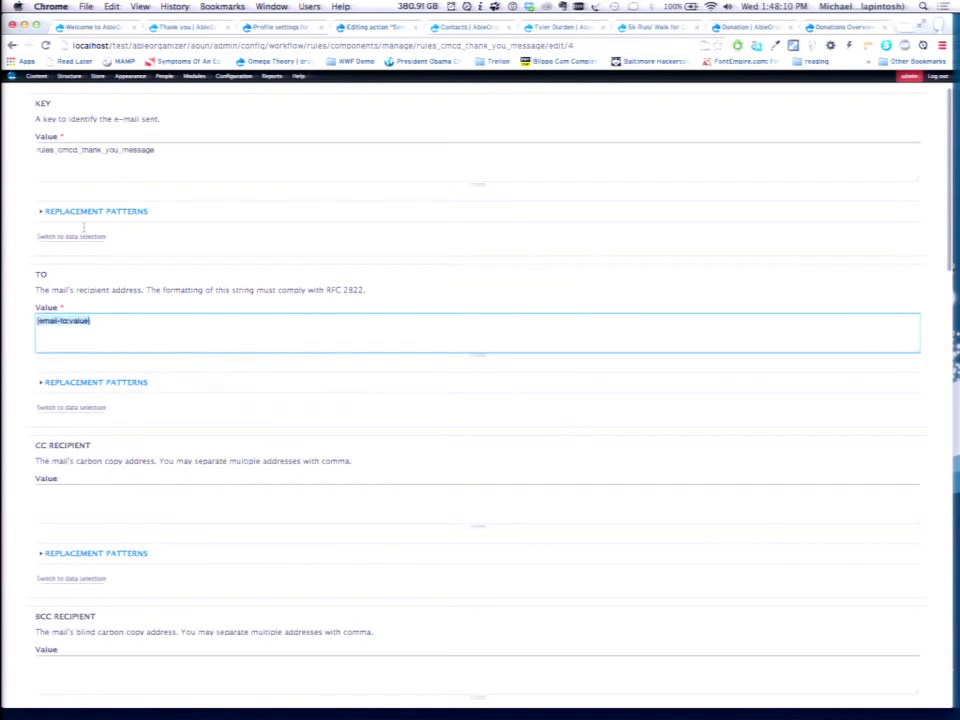
Enlarge the message Body box and expand the Replacement Patterns token list.
scroll(519, 414, "down", 4)
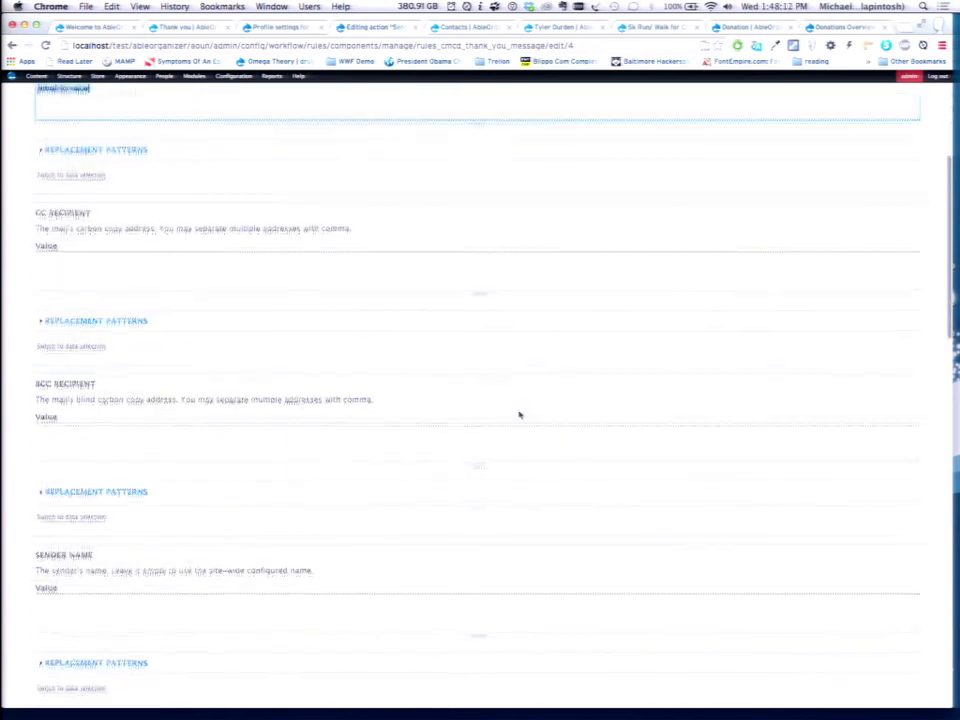
scroll(519, 414, "down", 1)
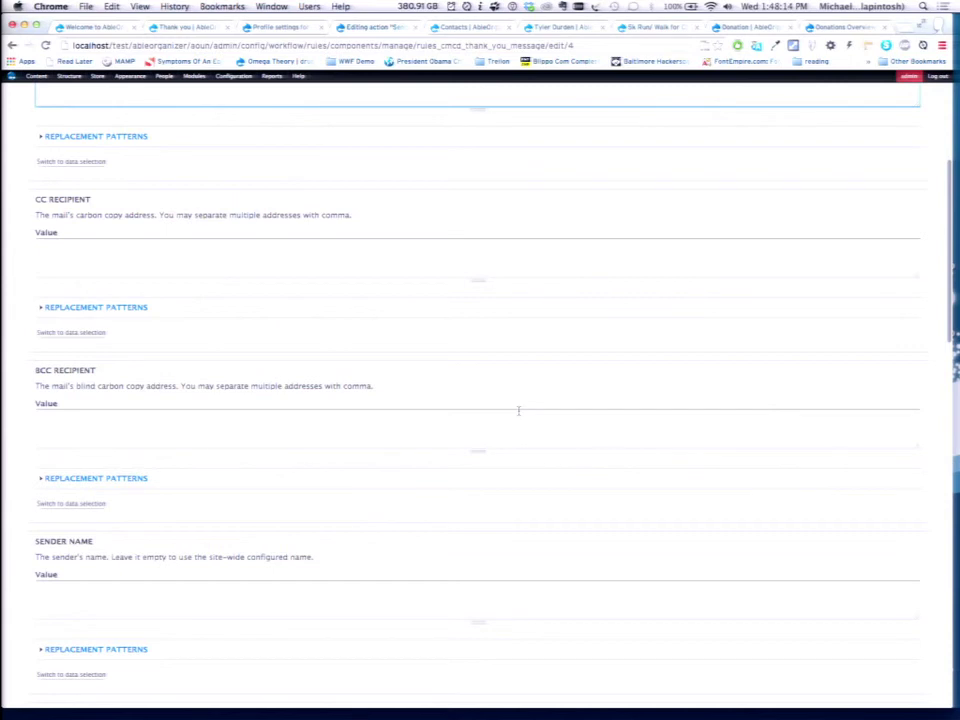
scroll(519, 412, "down", 3)
scroll(519, 414, "down", 10)
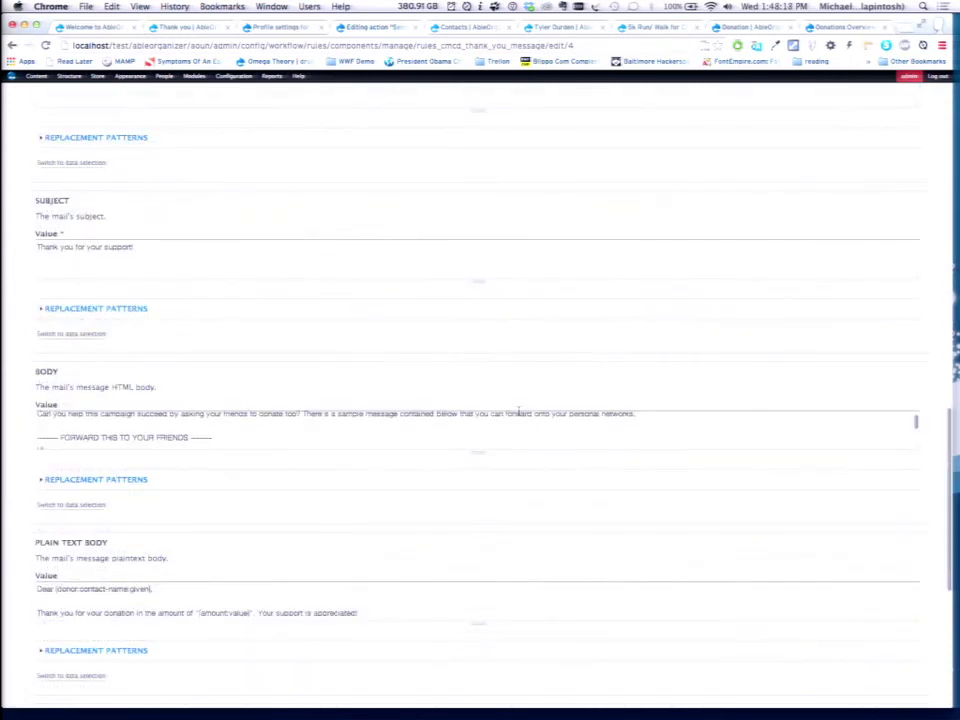
left_click_drag(478, 454, 483, 643)
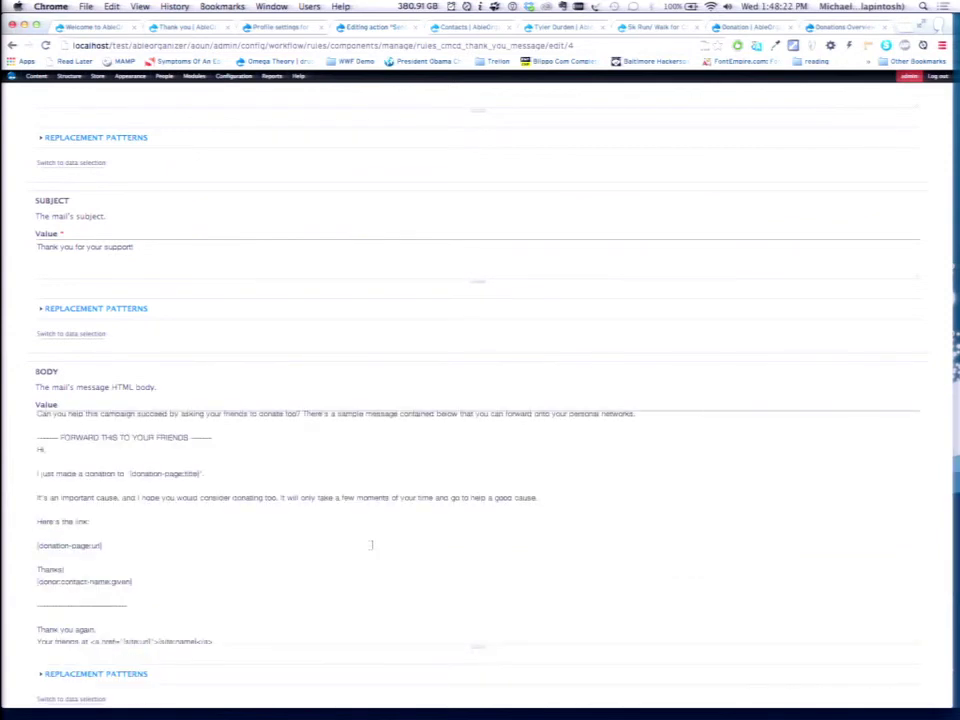
scroll(372, 544, "up", 1)
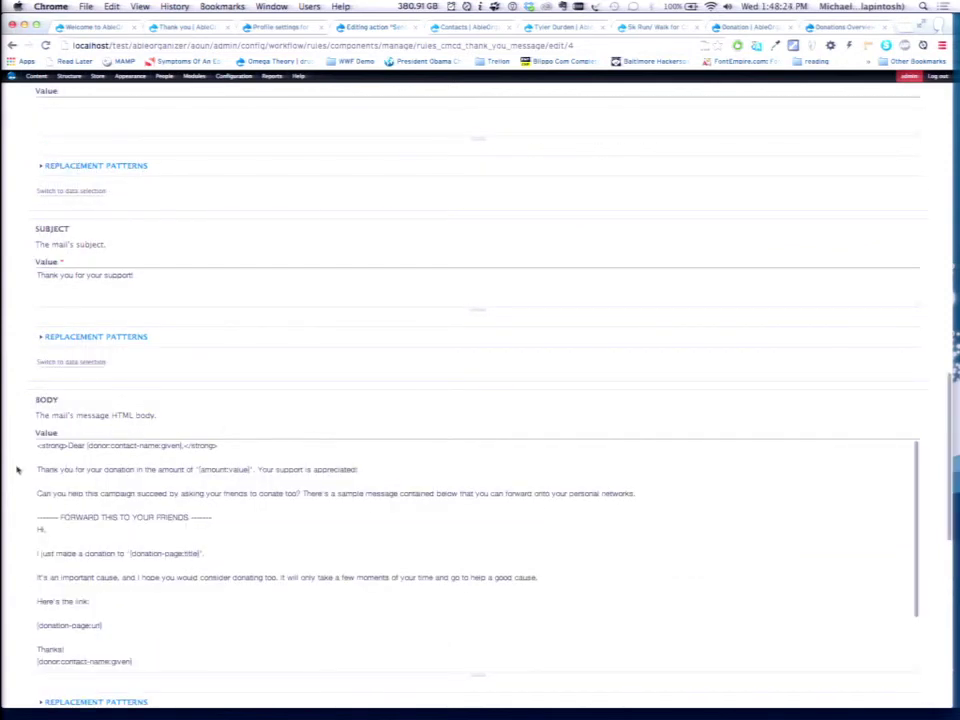
scroll(17, 468, "down", 2)
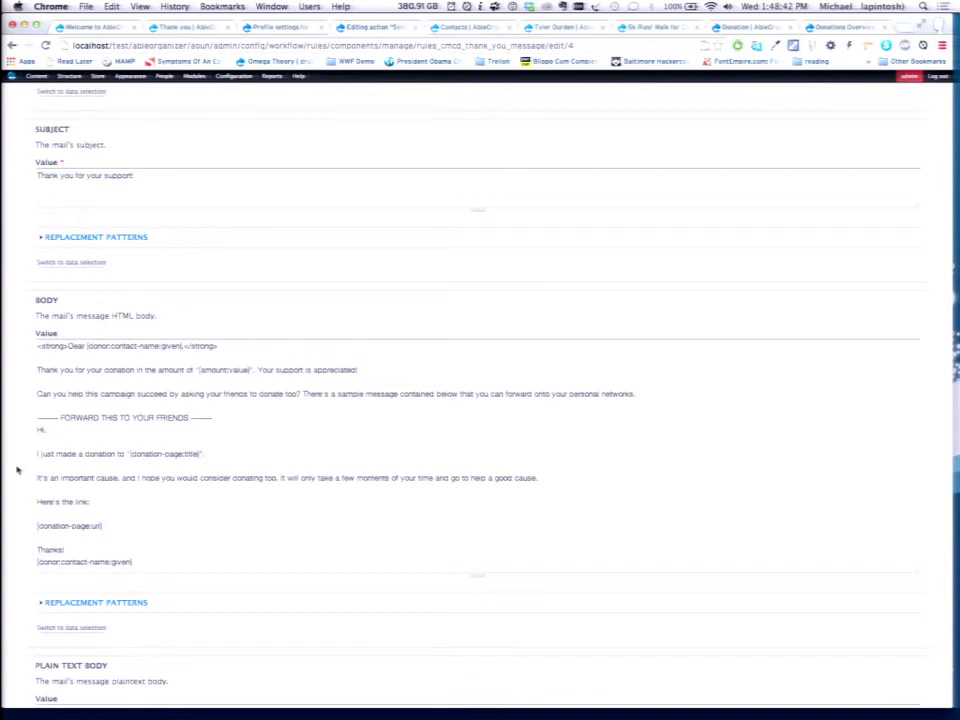
left_click(82, 603)
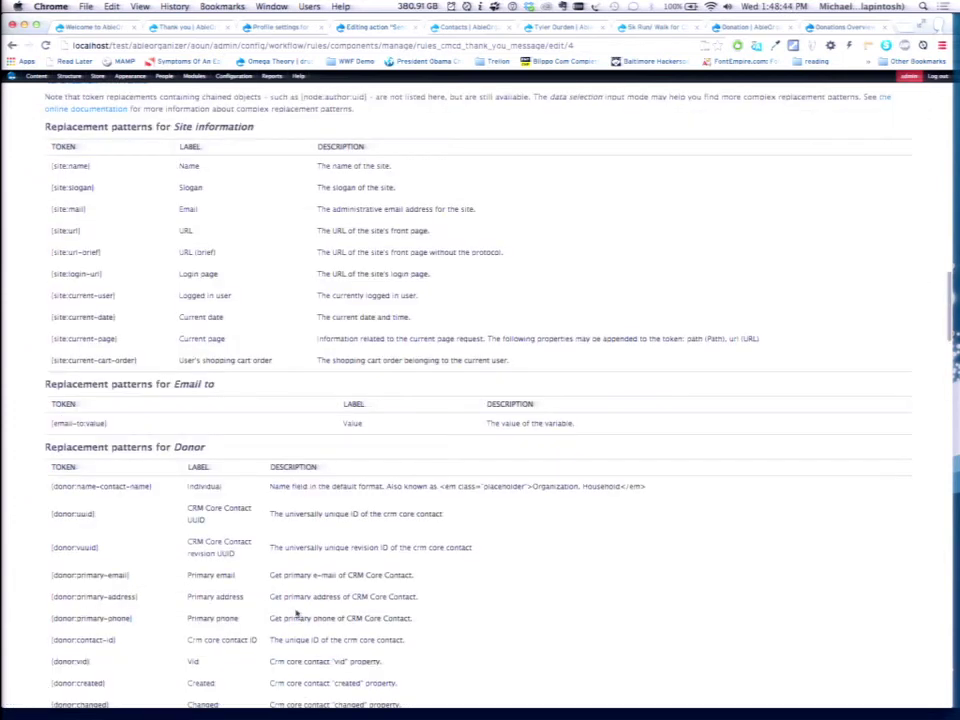
Review the thank-you email body and donor tokens unchanged, then open a new browser tab.
scroll(261, 321, "up", 5)
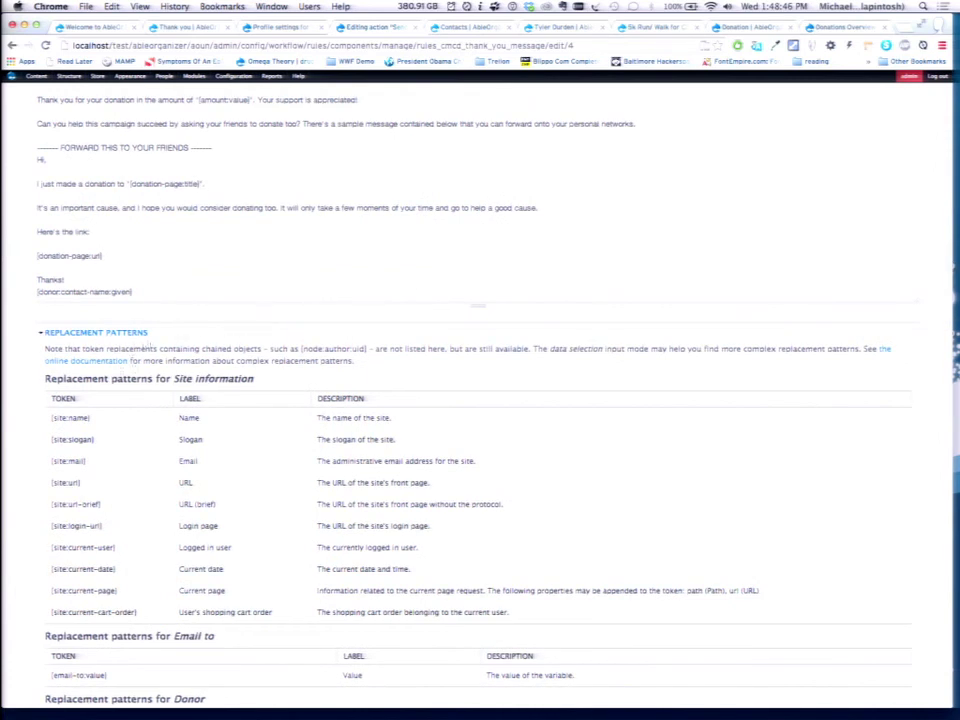
scroll(24, 284, "up", 2)
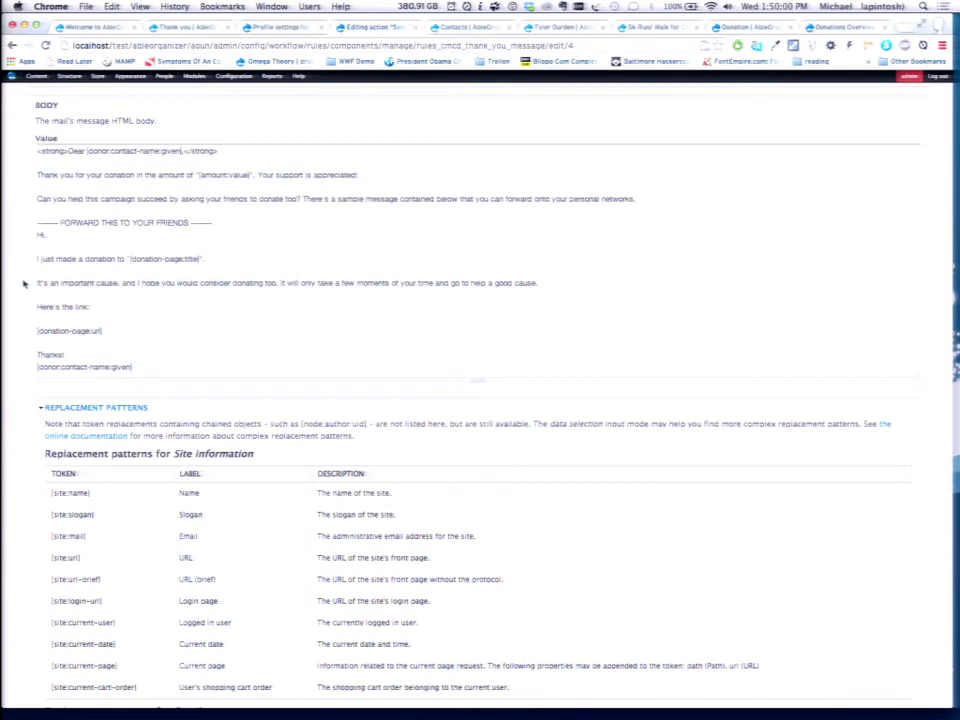
key("super+t")
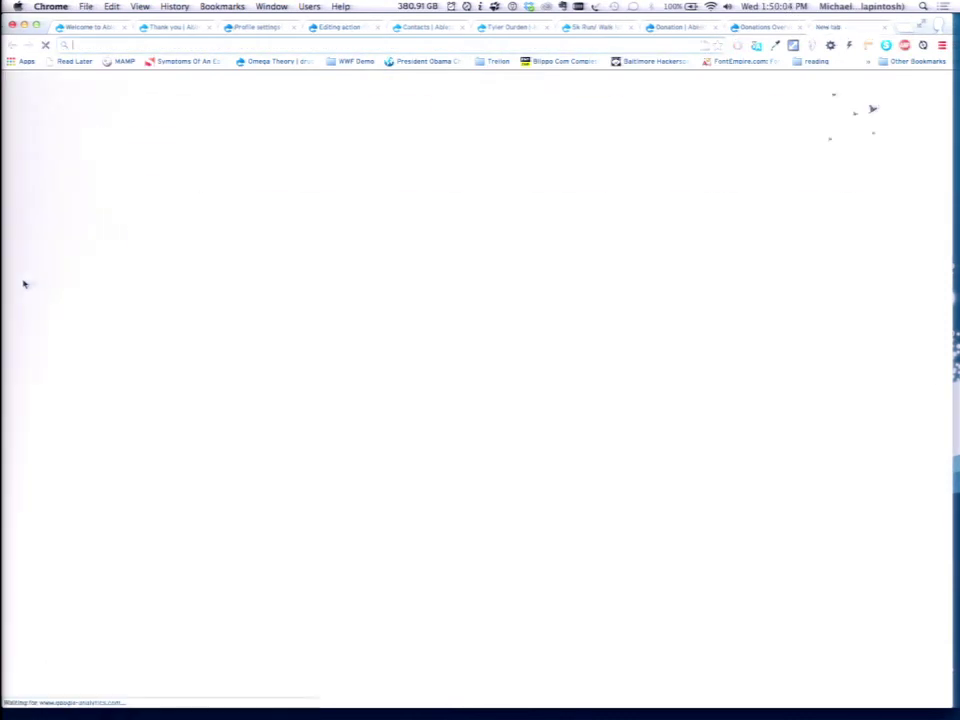
Go to drupal.org/project/crm_core via 'CRM CORE' and view its Downloads modules.
type("CRM CORE")
key("Down")
key("Down")
key("Return")
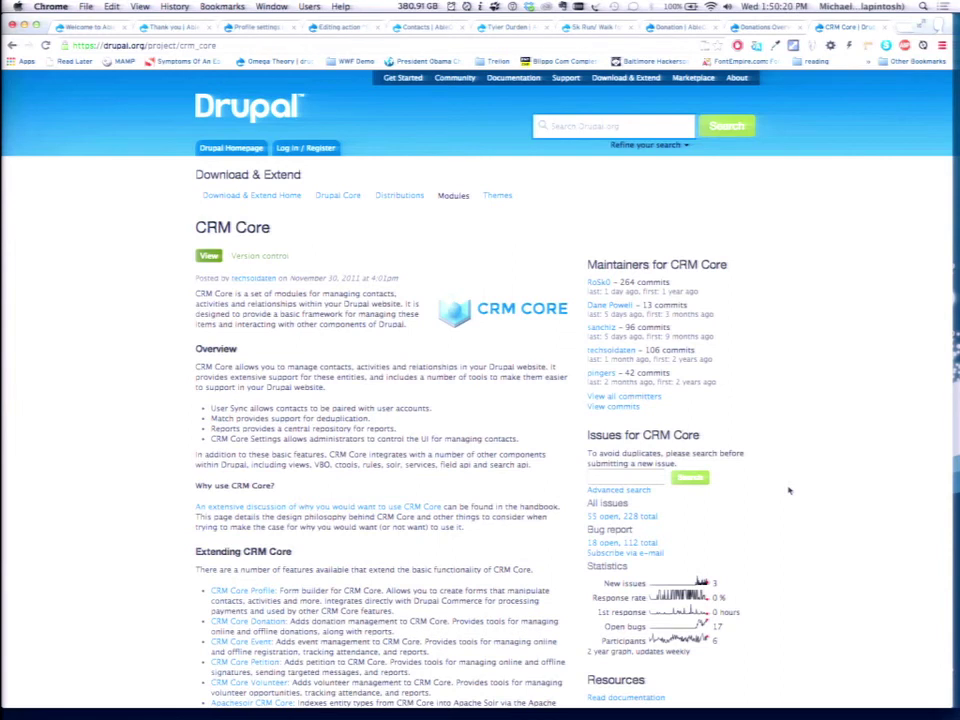
scroll(789, 490, "down", 10)
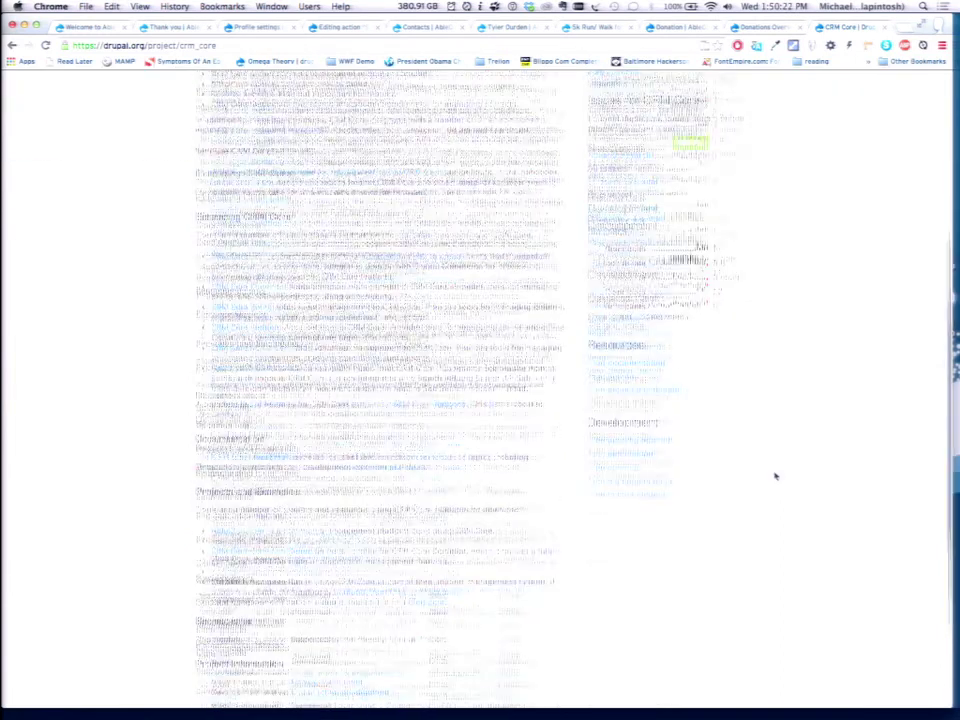